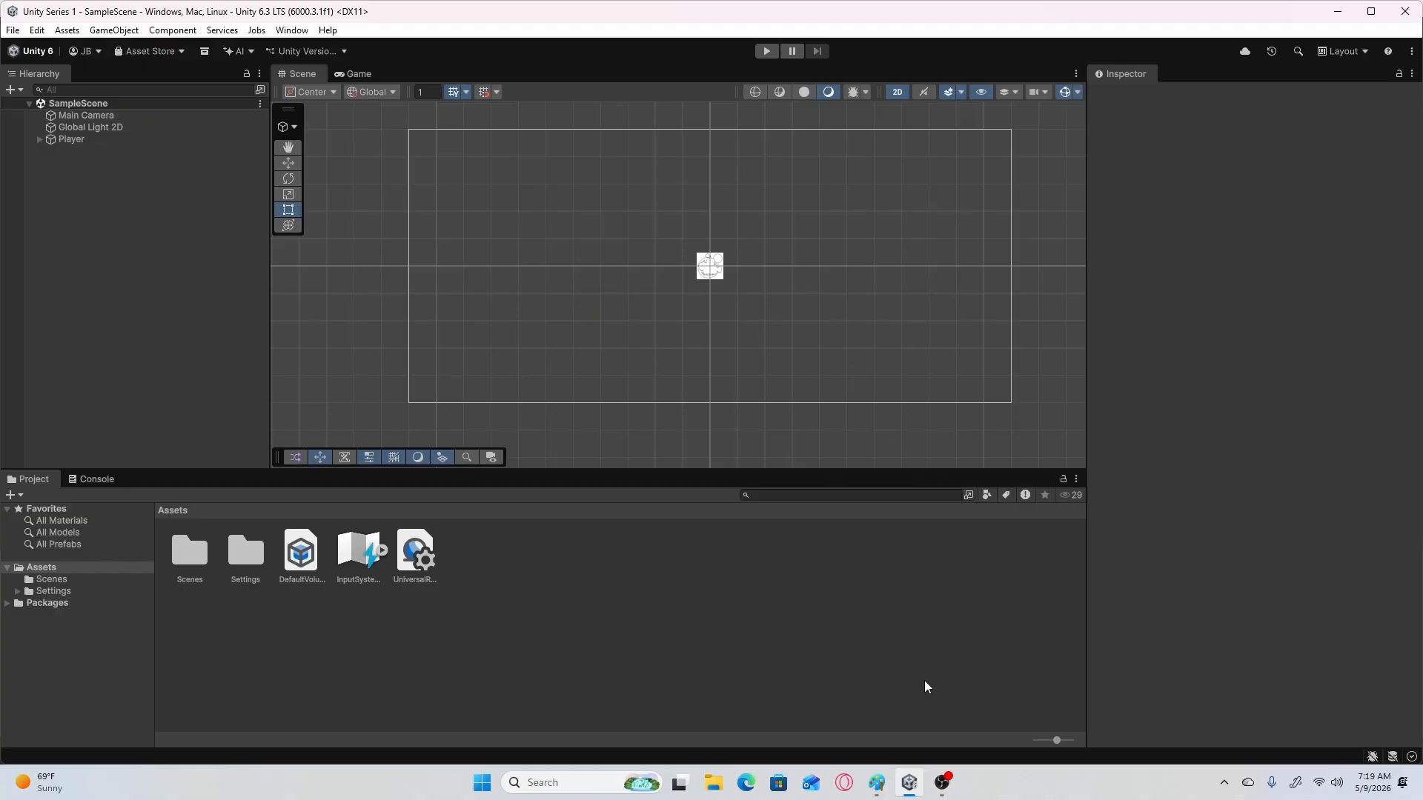
Switch to Paint to review the handwritten Unity components overview, and return to Unity.
left_click(876, 783)
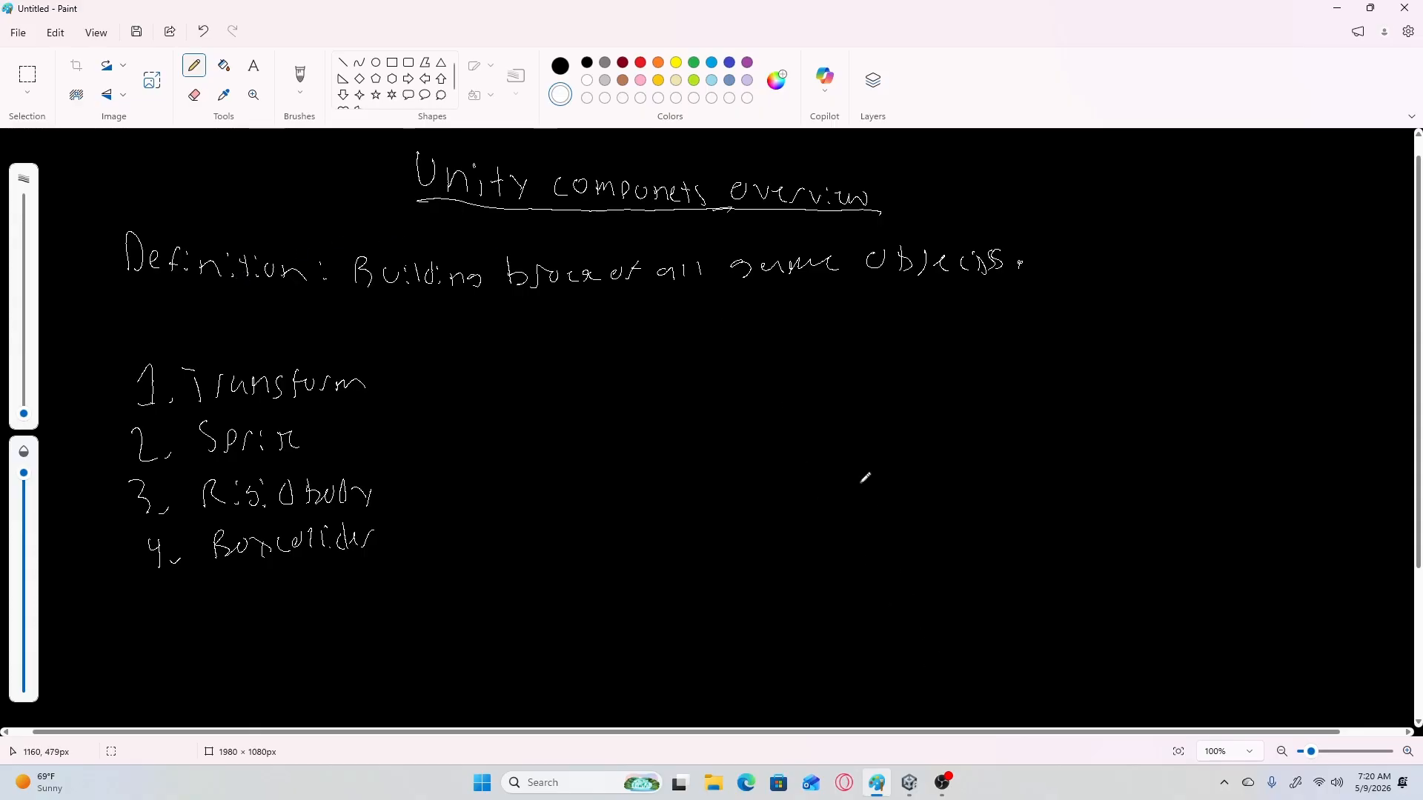
left_click(906, 784)
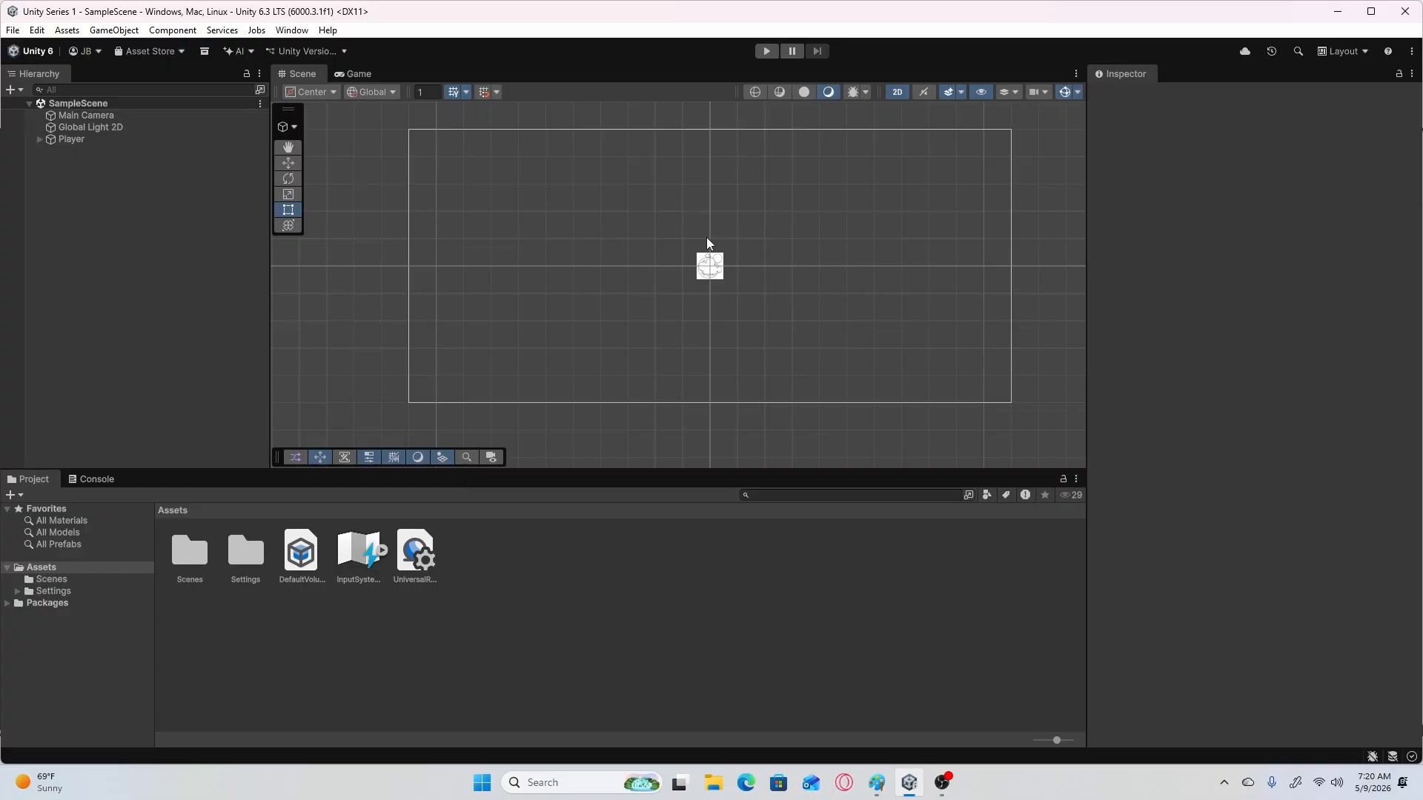
Delete the Player object together with its child sprite from SampleScene.
scroll(705, 244, "down", 1)
scroll(690, 259, "up", 2)
scroll(691, 260, "down", 3)
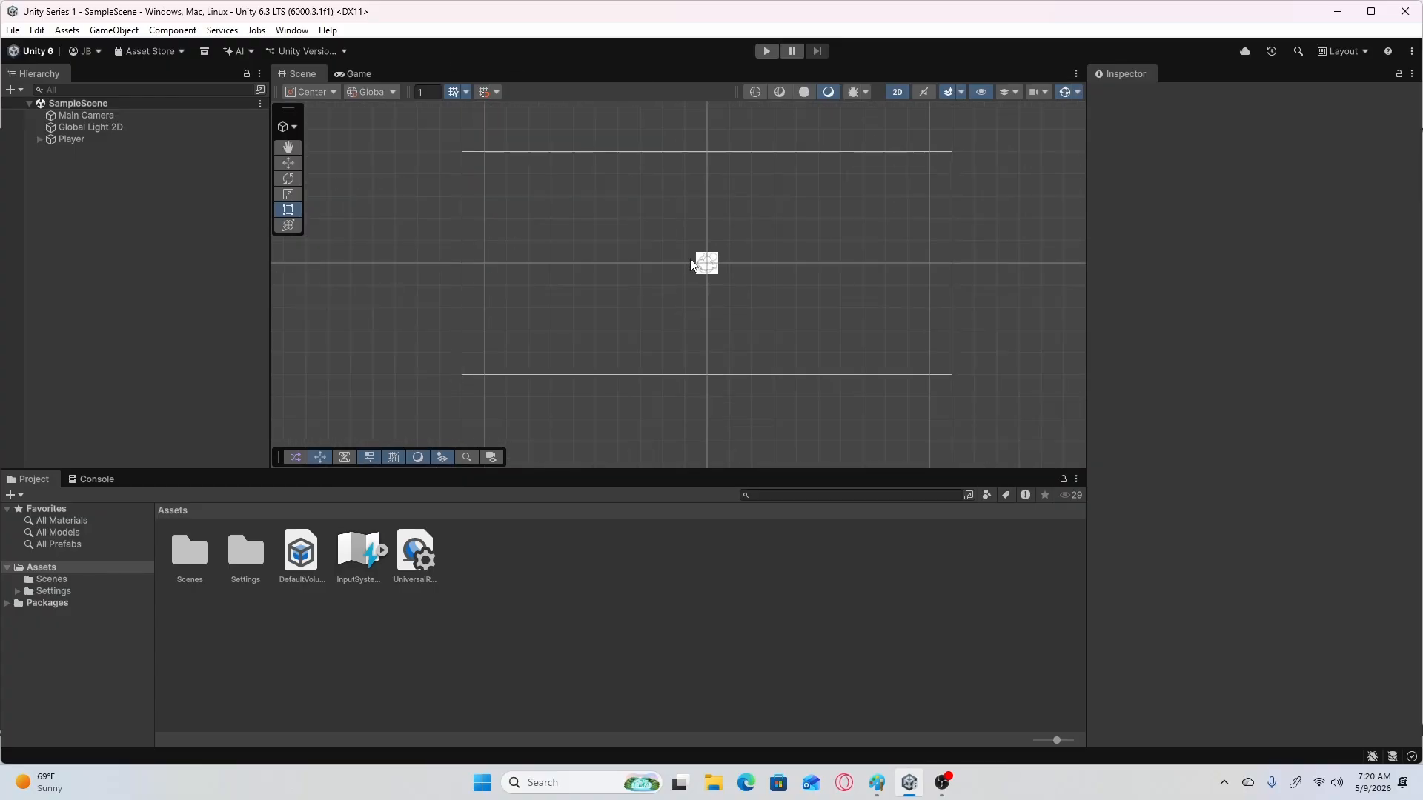
scroll(691, 260, "up", 3)
scroll(690, 260, "down", 2)
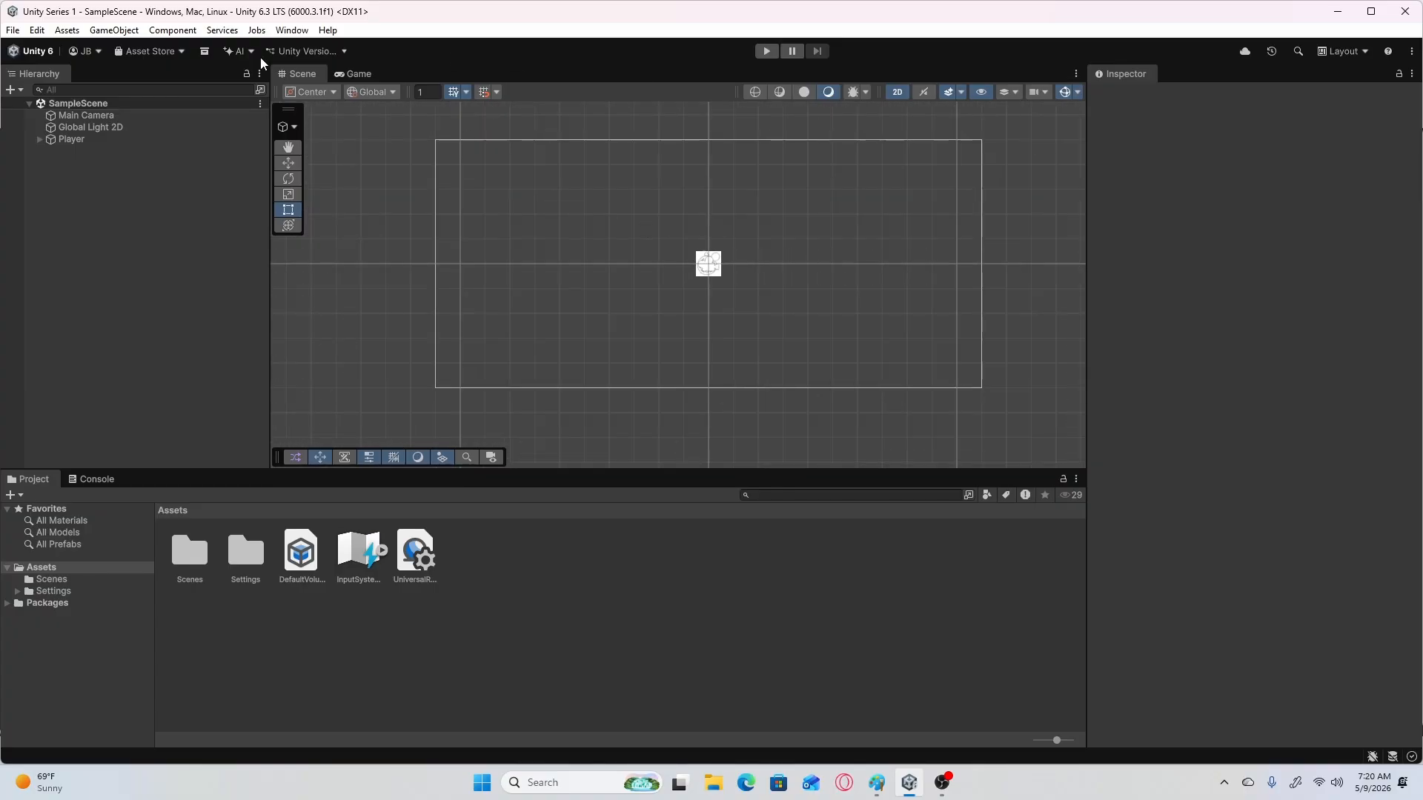
left_click(39, 139)
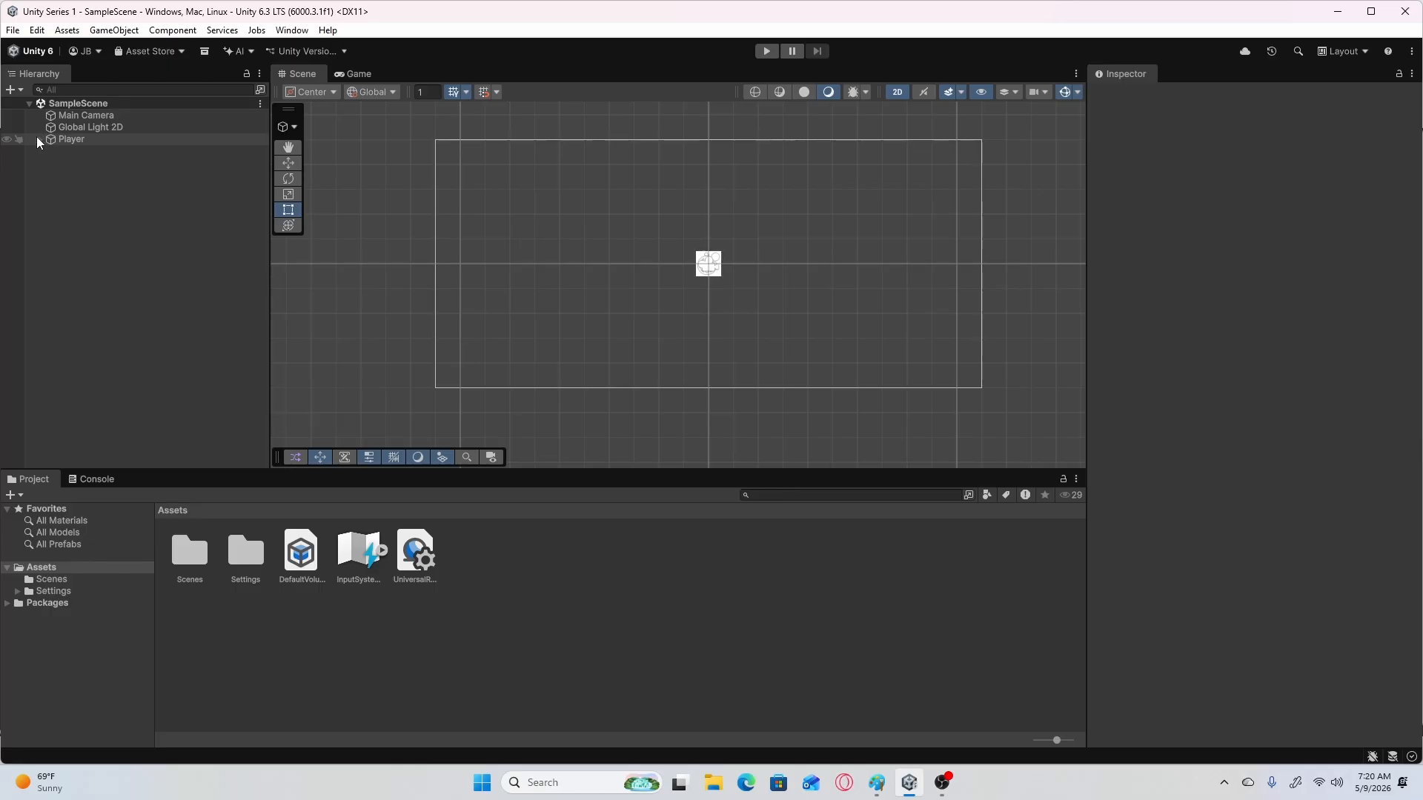
left_click(99, 141)
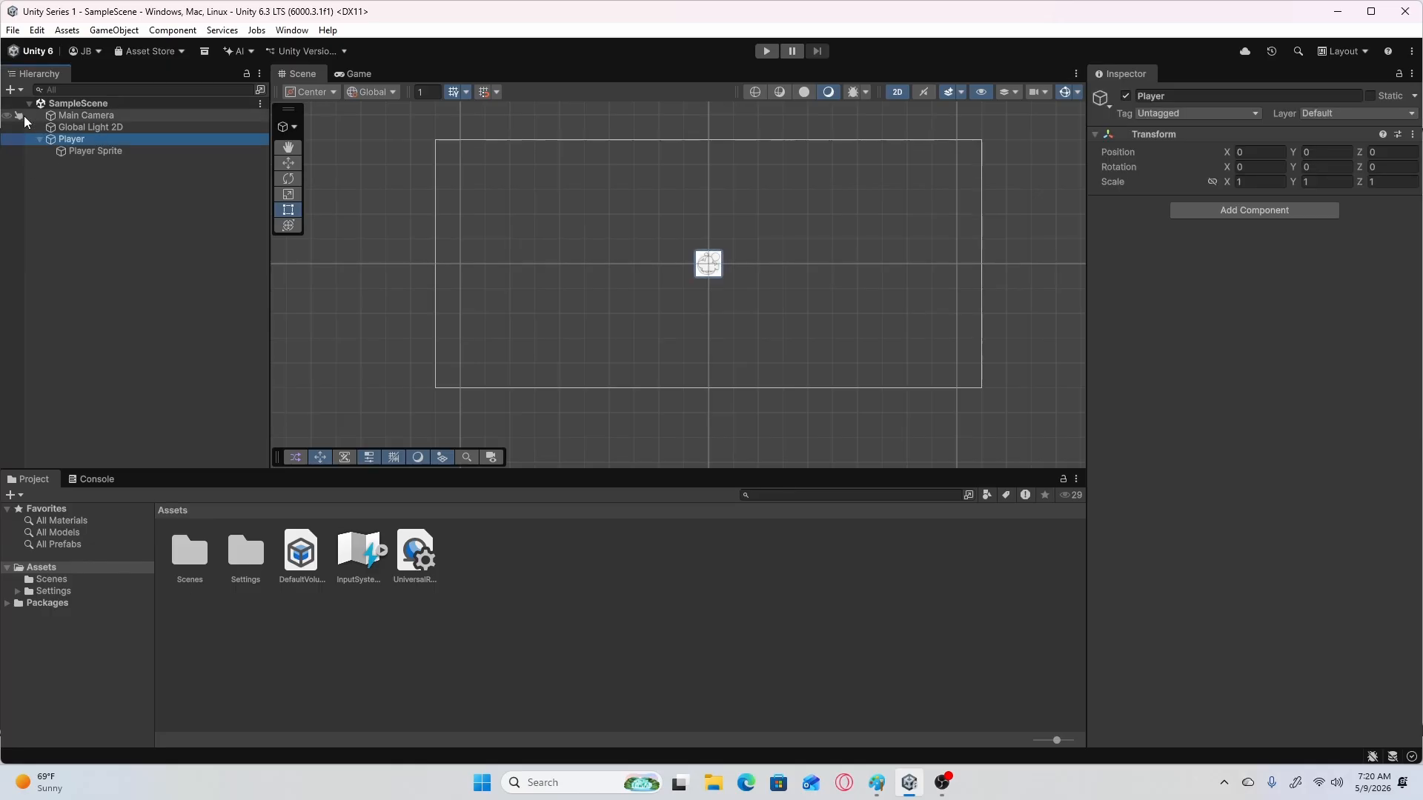
right_click(88, 139)
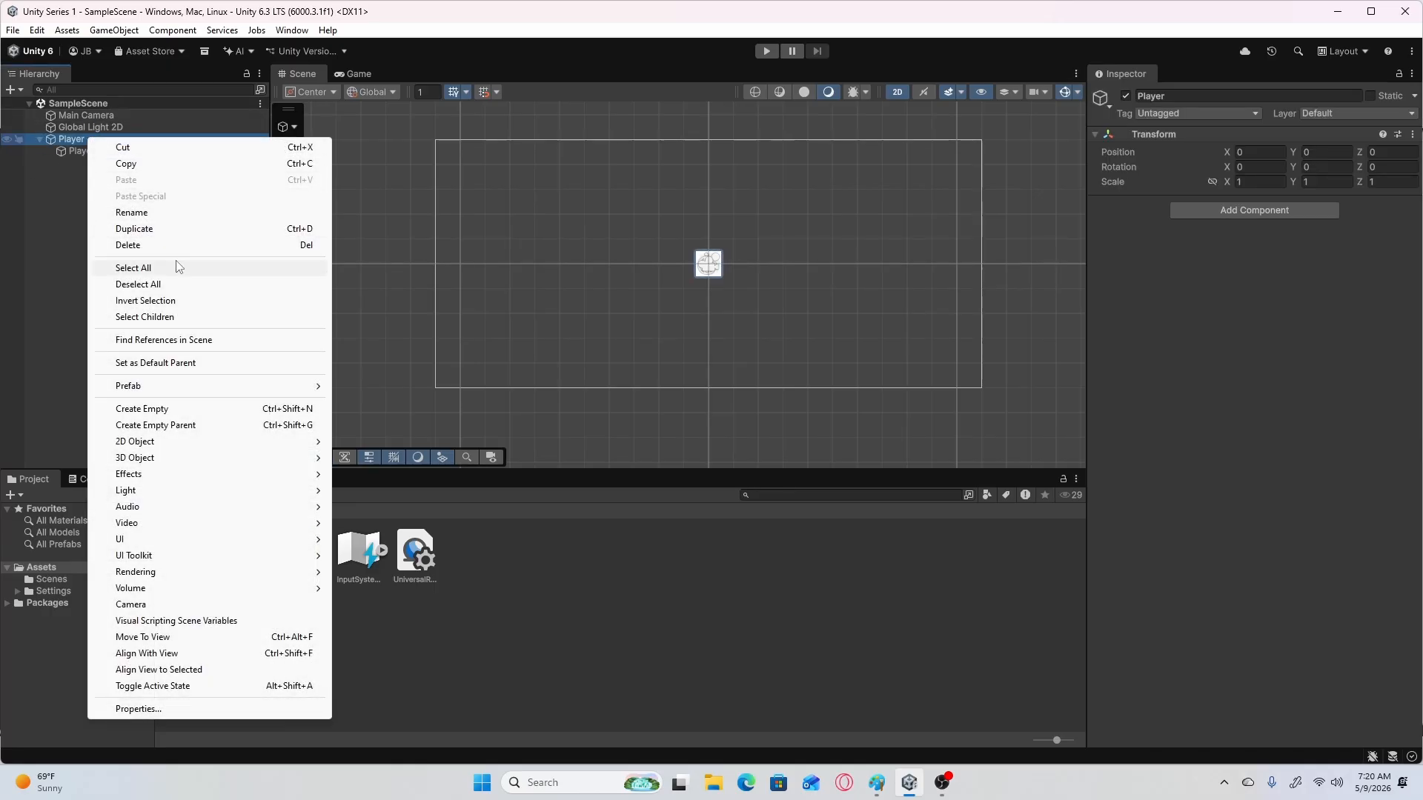
left_click(134, 245)
Create an empty game object at the root of SampleScene, keeping the default name.
right_click(91, 151)
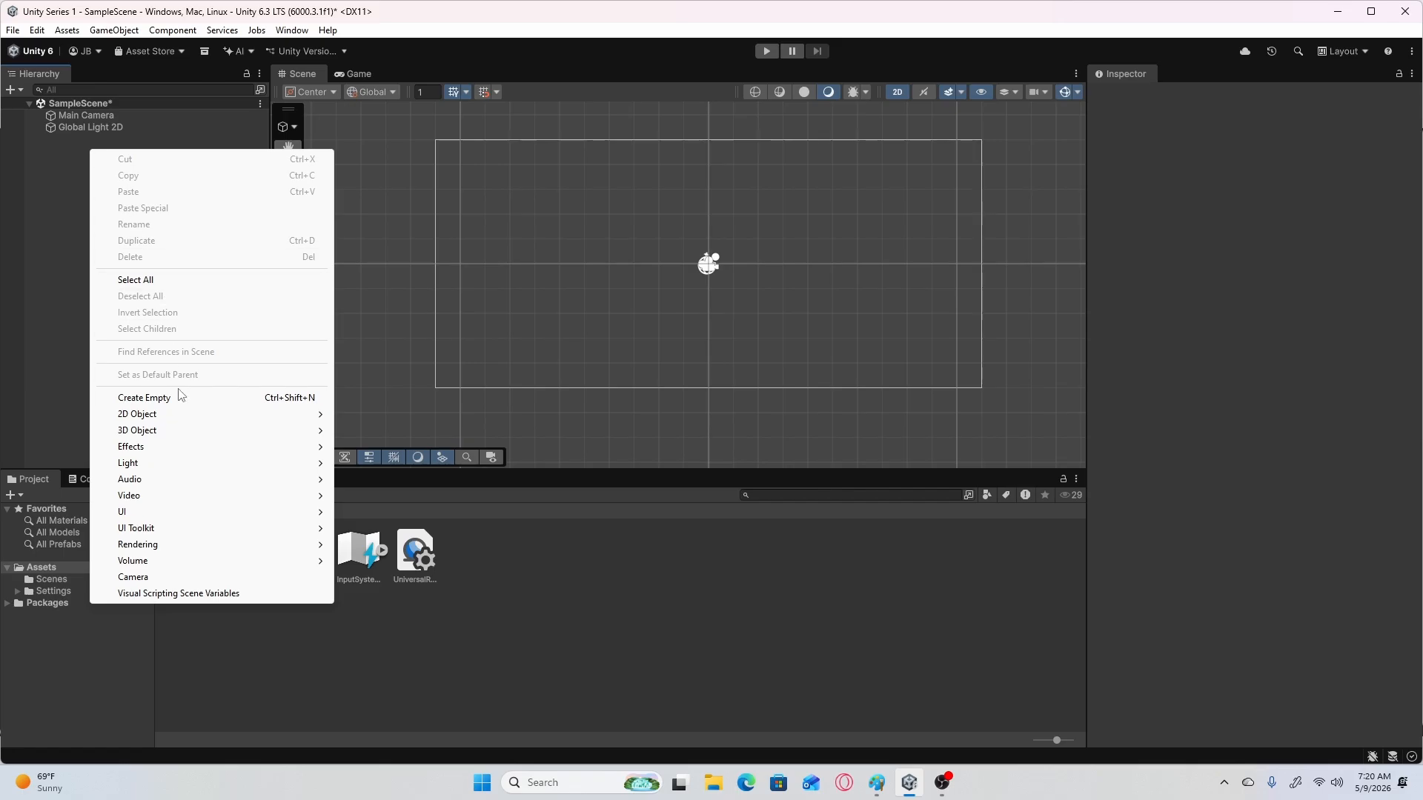
left_click(144, 398)
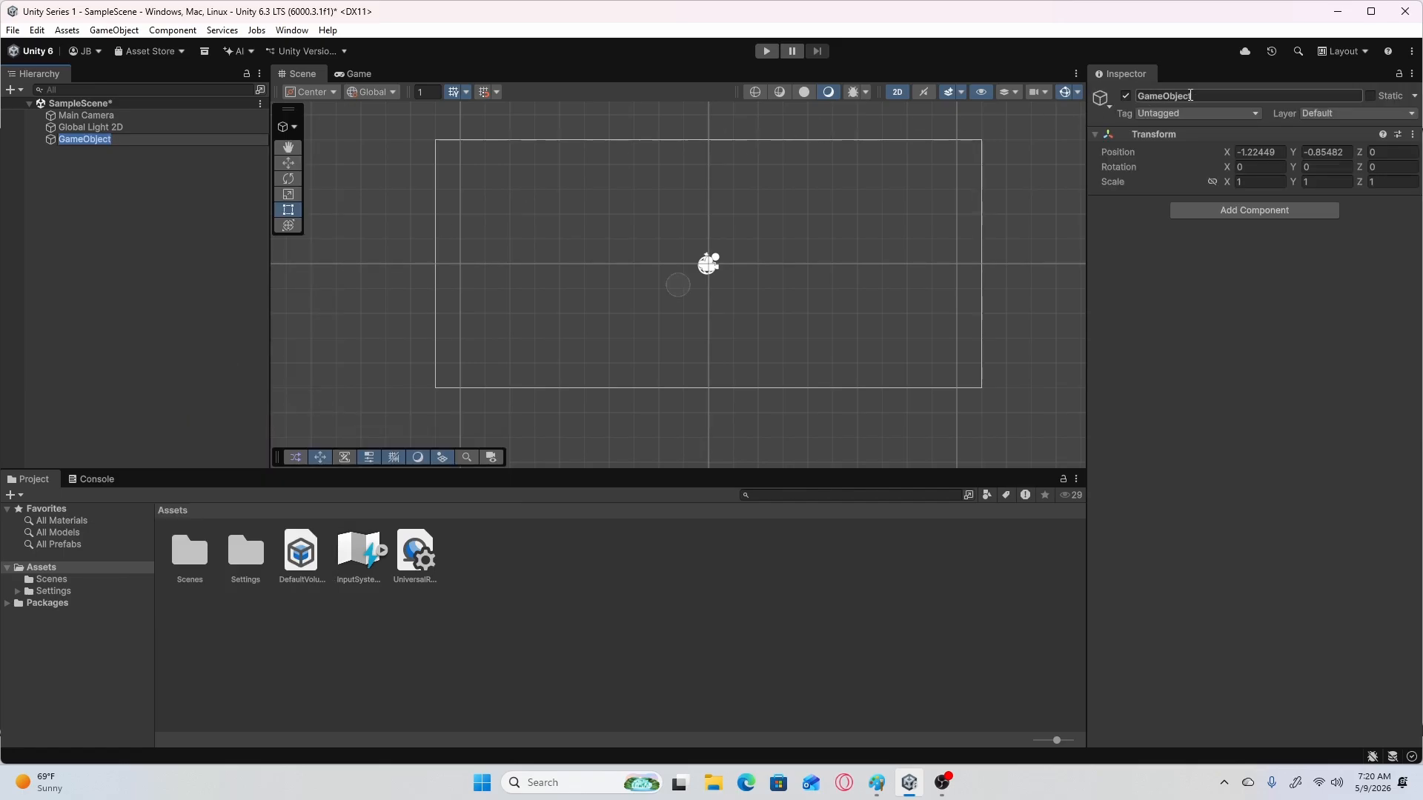
left_click(1206, 207)
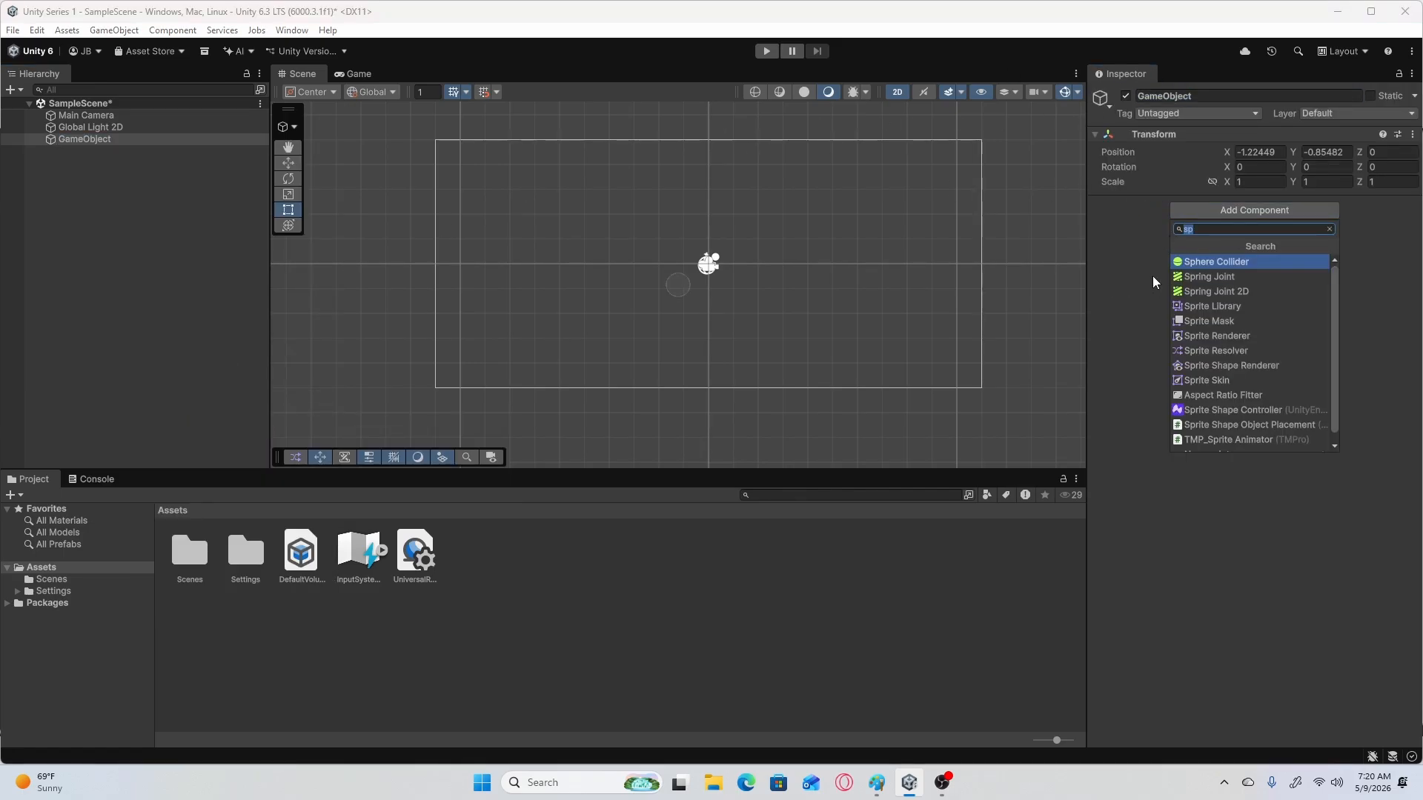
left_click(126, 169)
Add a 2D Square sprite as a child of the empty game object and reset the sprite's Transform.
right_click(89, 140)
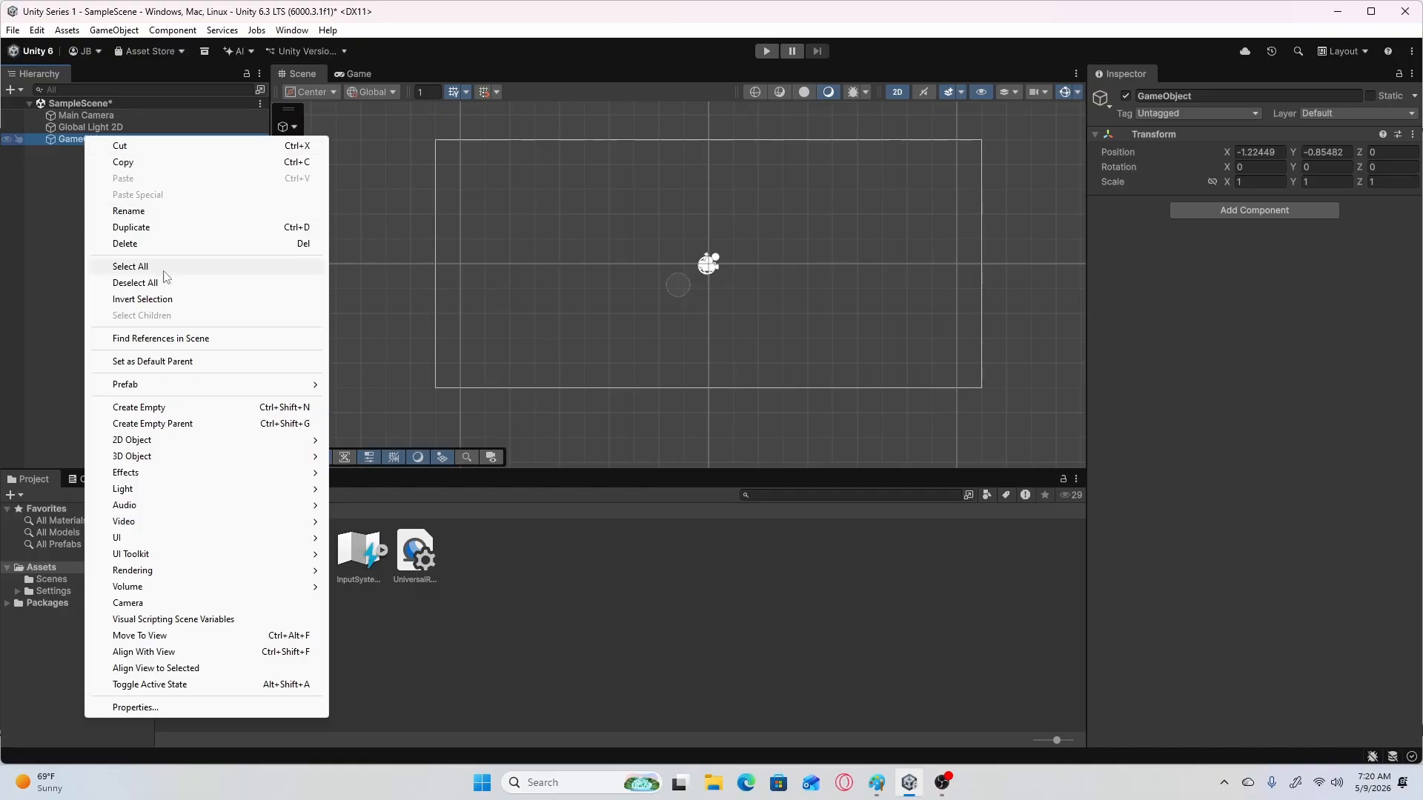
mouse_move(159, 440)
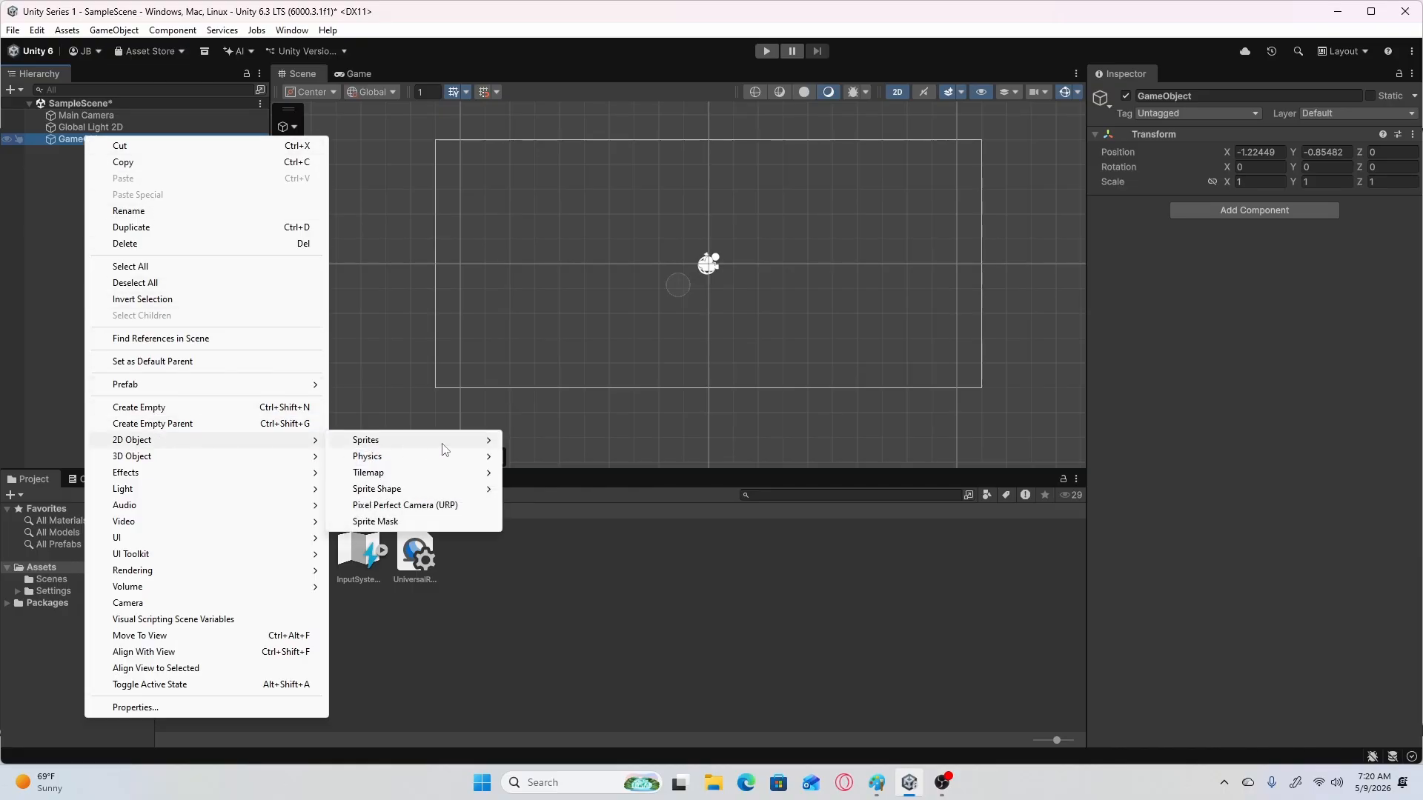
mouse_move(443, 450)
left_click(540, 455)
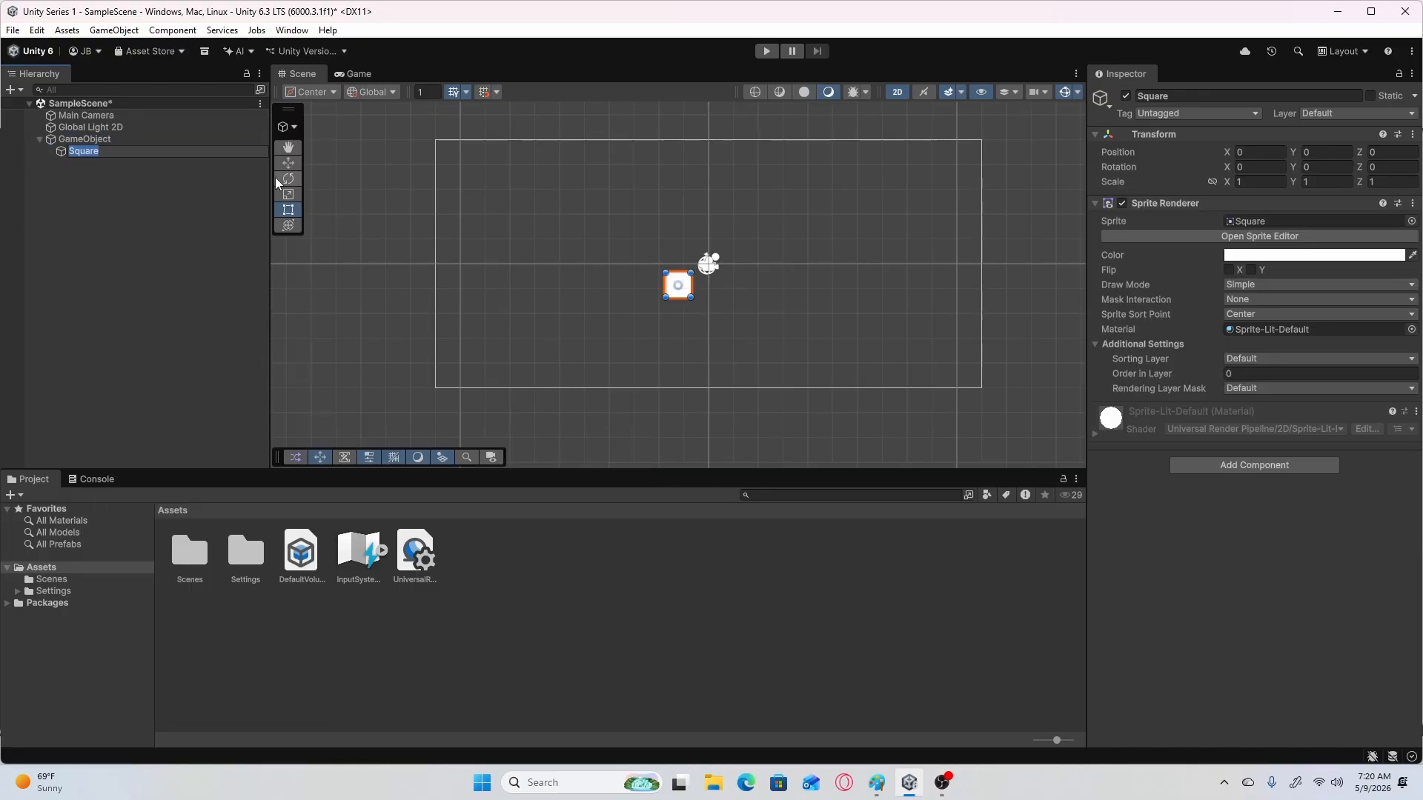
right_click(1169, 134)
left_click(1201, 142)
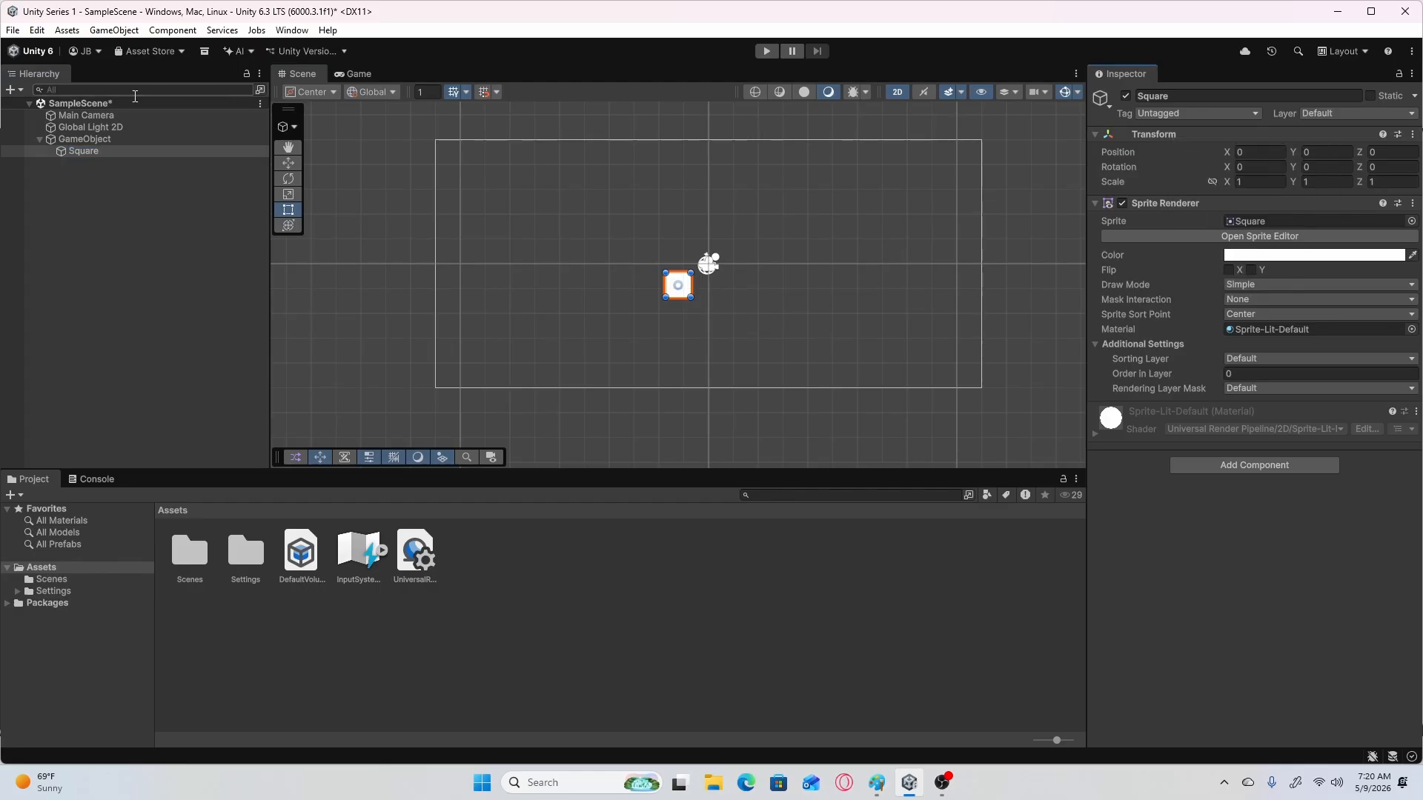
Reset the Transform of the square's parent game object so both sit at the scene origin.
left_click(131, 140)
right_click(1180, 139)
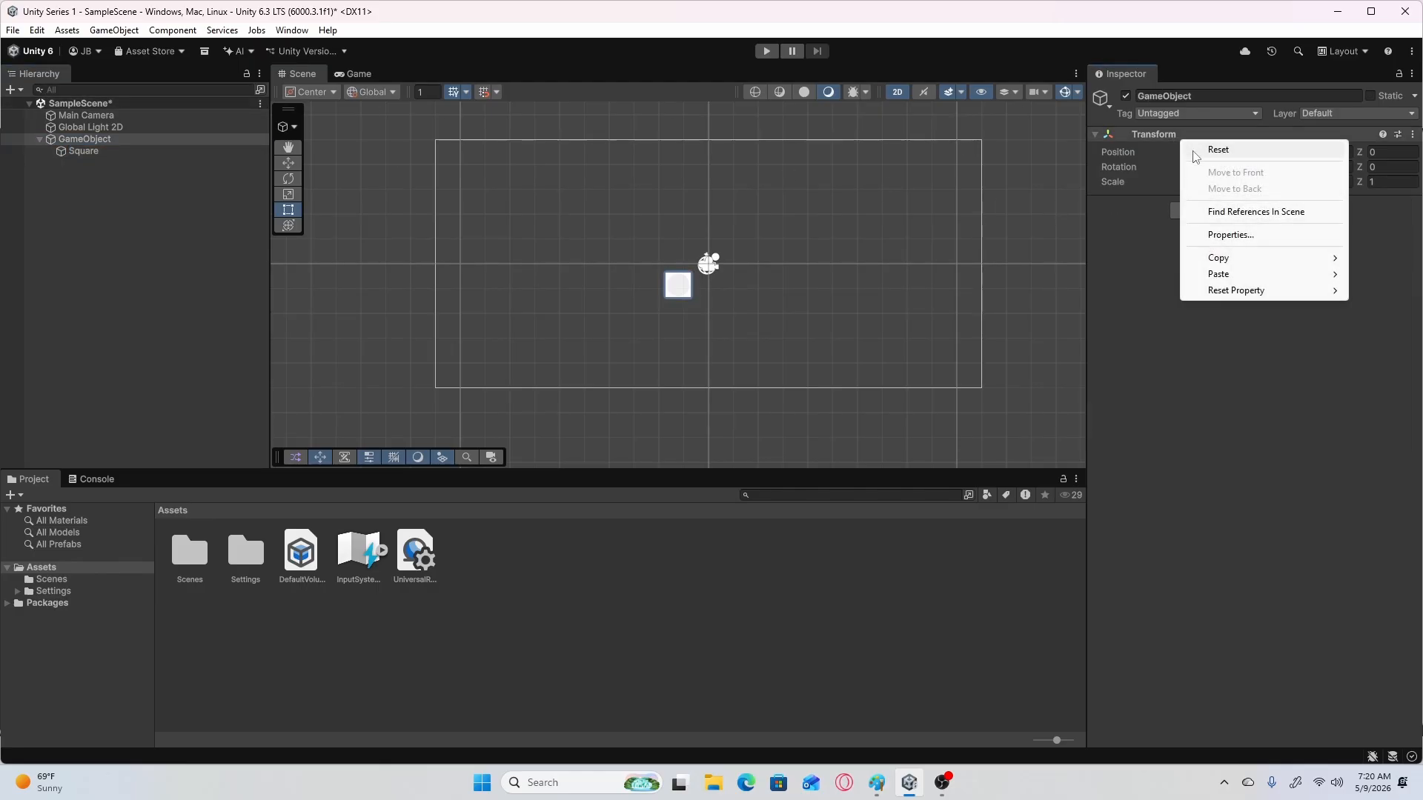
left_click(1217, 149)
left_click(134, 152)
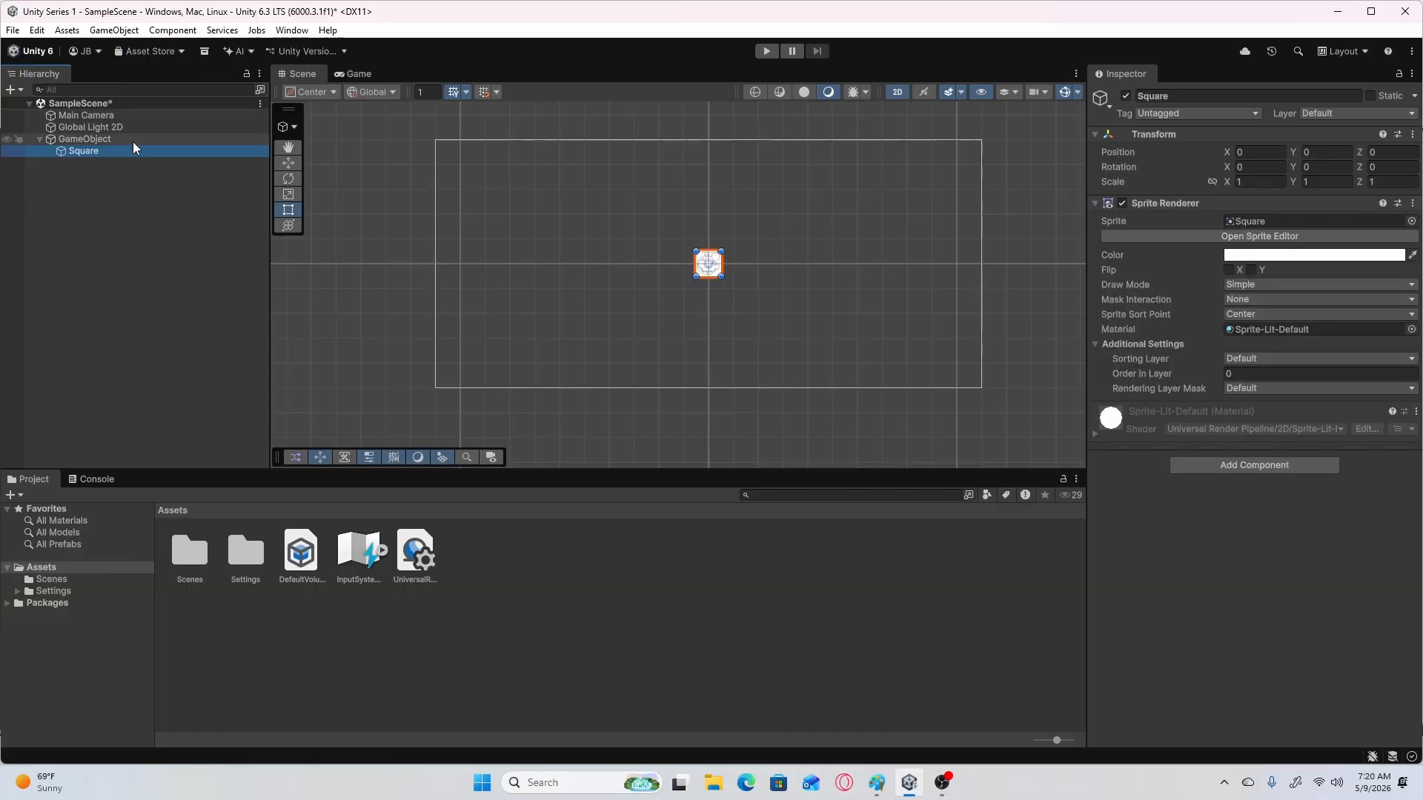
left_click(132, 140)
left_click(140, 148)
left_click(131, 138)
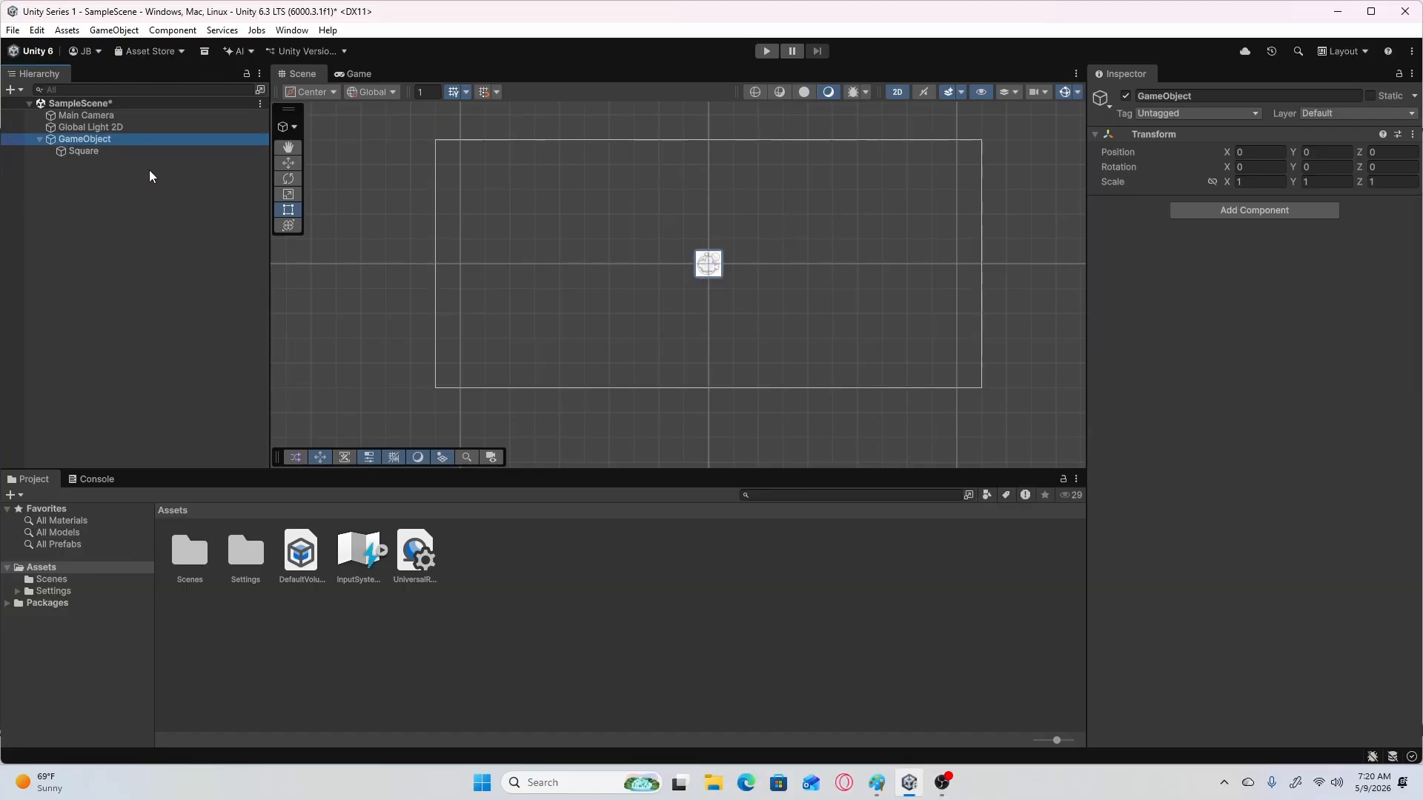
Move the child Square sprite straight up to near the upper edge of the camera frame.
left_click(160, 149)
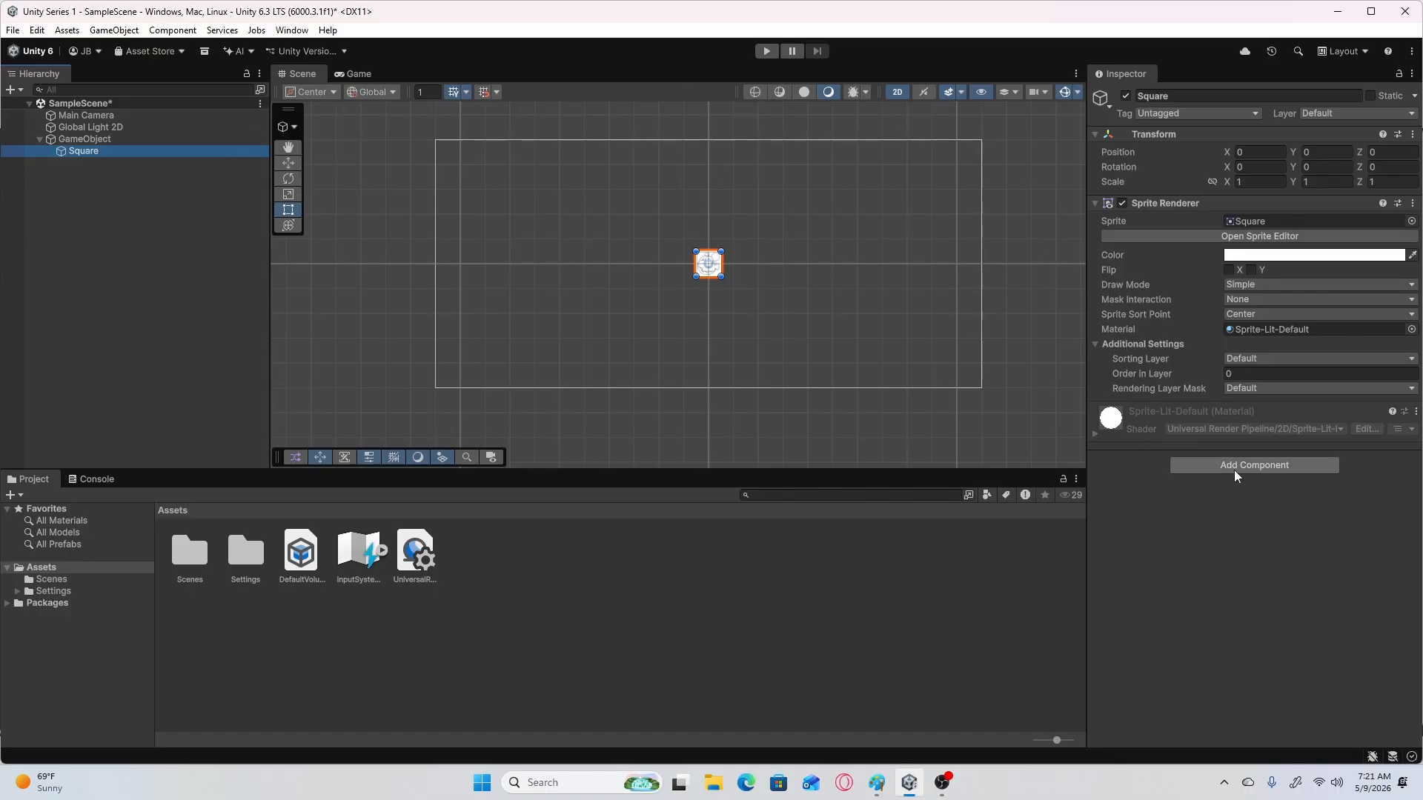
left_click(713, 269)
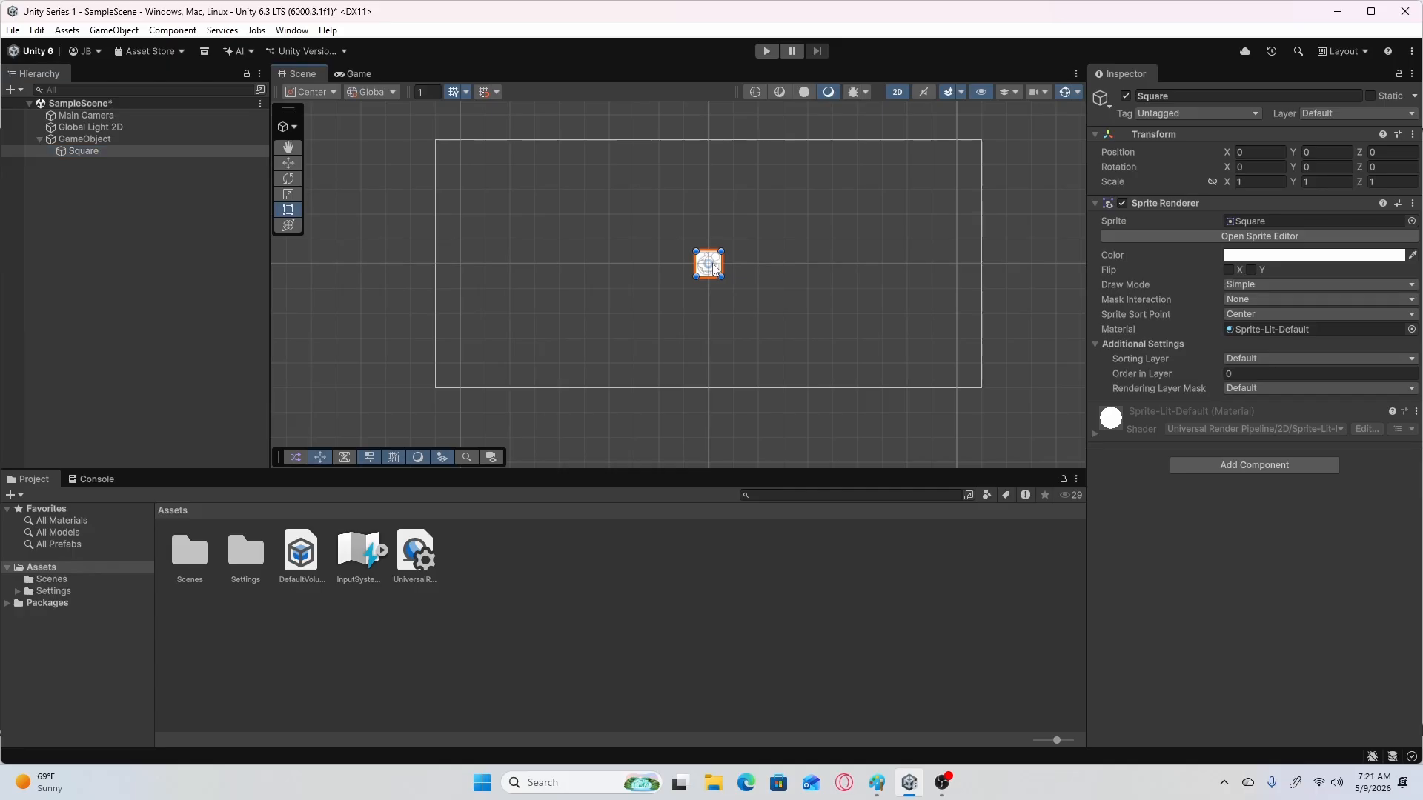
left_click_drag(713, 268, 714, 163)
Create a second empty game object at the root of the scene, separate from the first one.
right_click(105, 193)
left_click(225, 442)
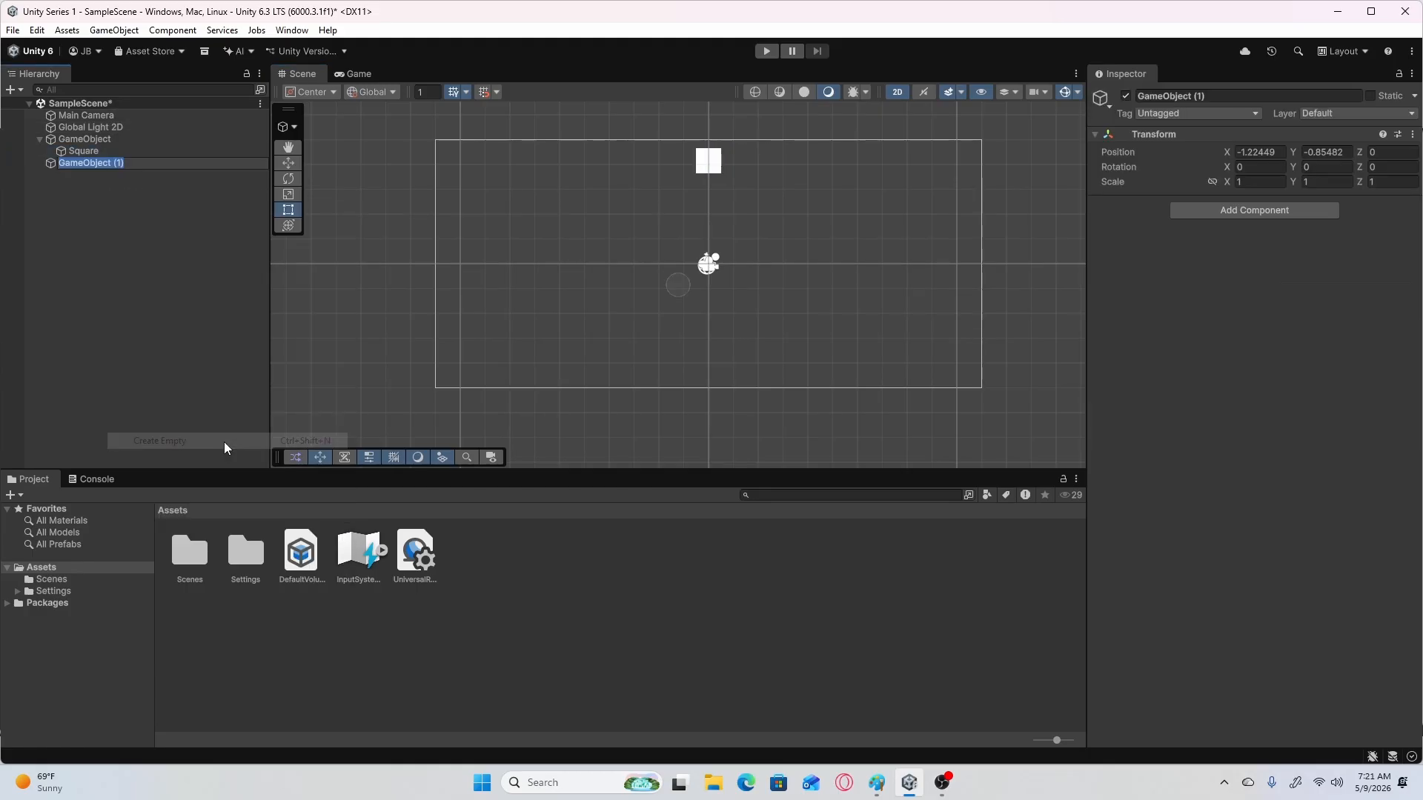
left_click(1238, 219)
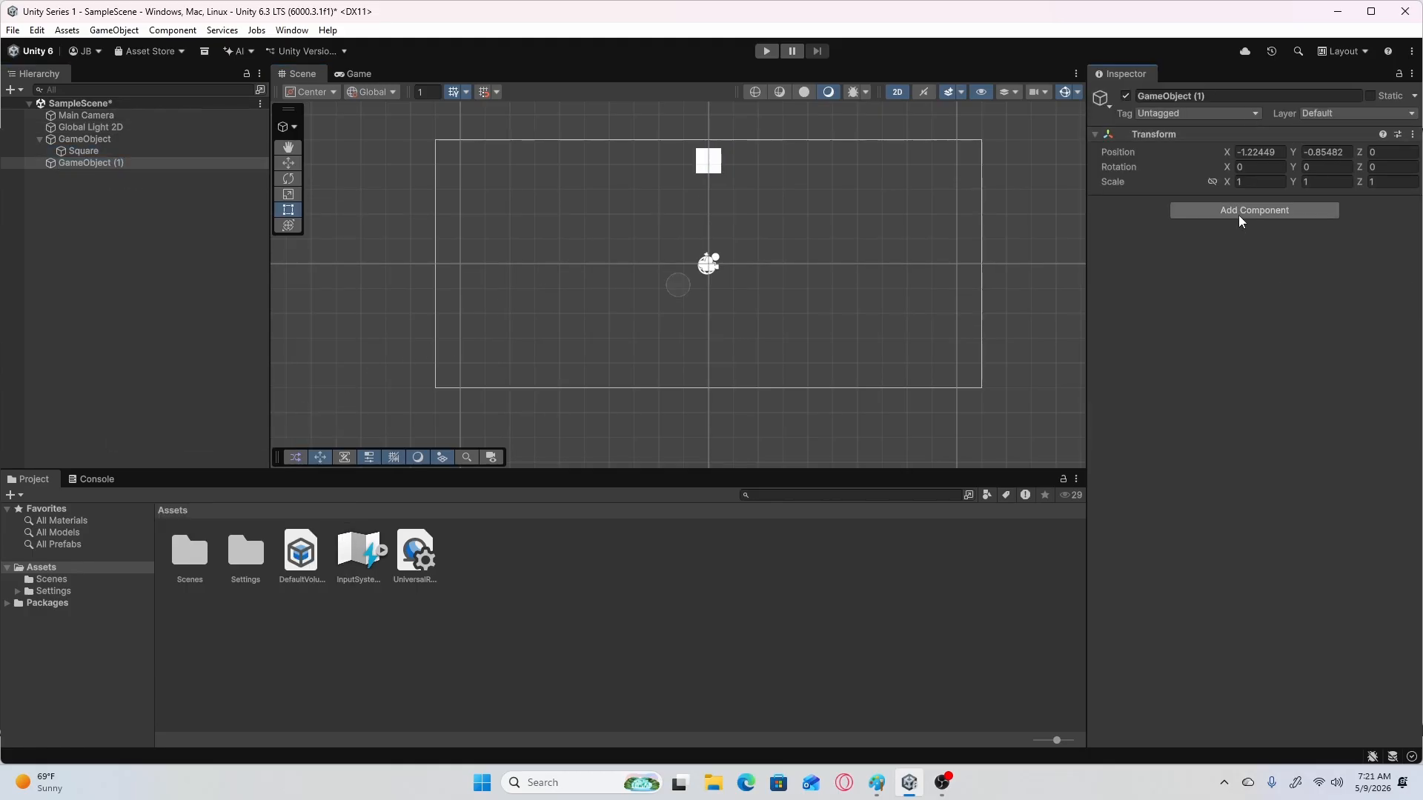
left_click(1242, 211)
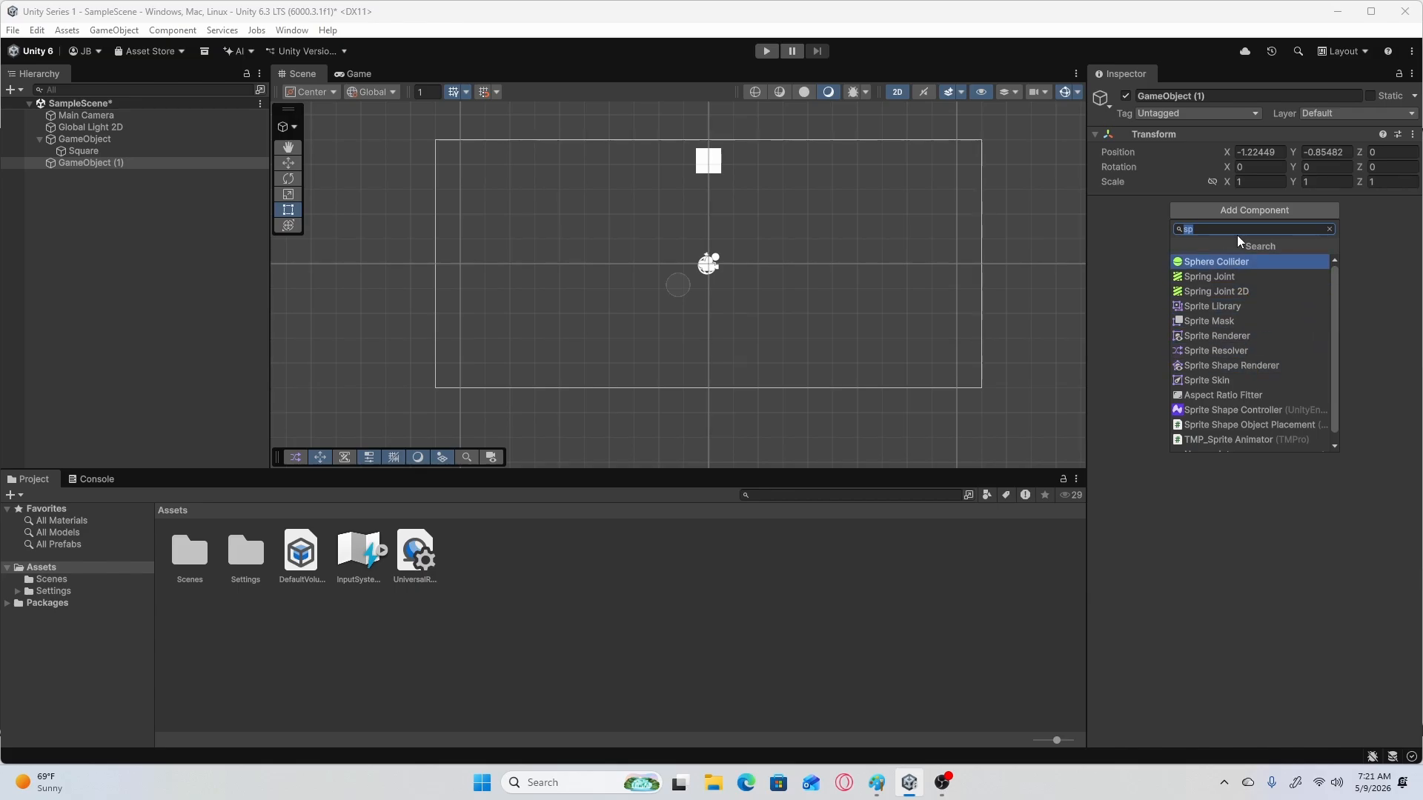
left_click(1102, 246)
Add a Square sprite under GameObject (1) and stretch it into a floor about 21.4 wide, placed at about X 1.17, Y -1.94.
right_click(139, 161)
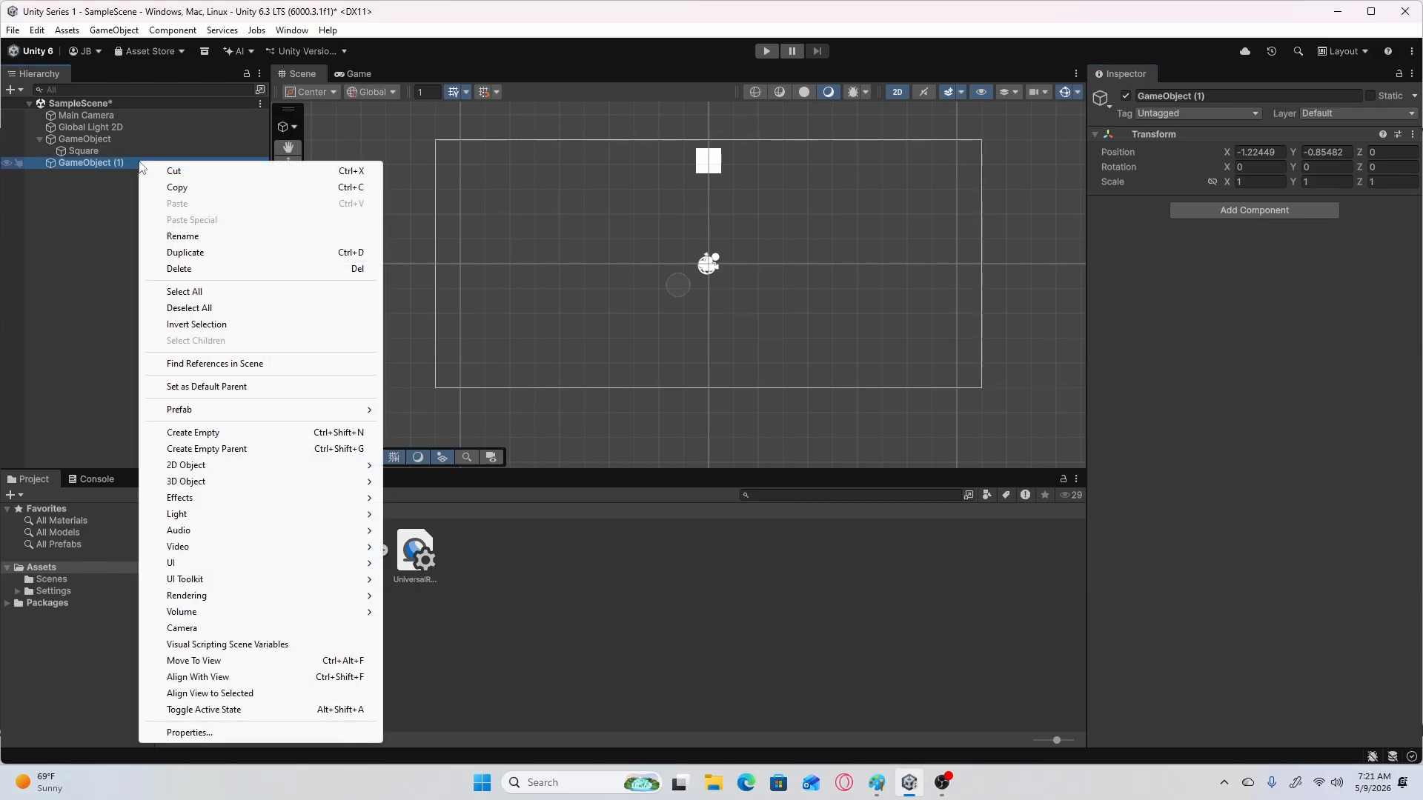
mouse_move(257, 465)
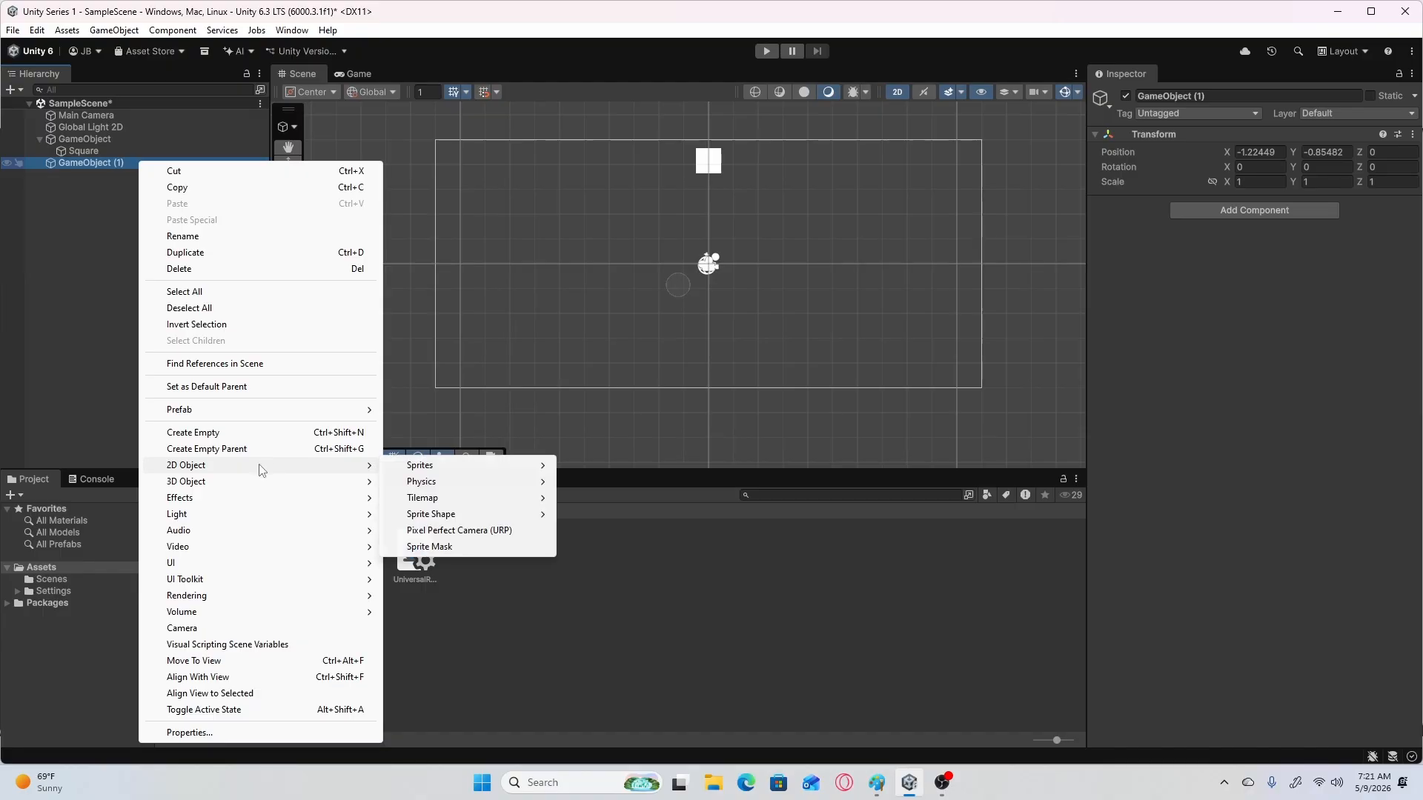
mouse_move(455, 465)
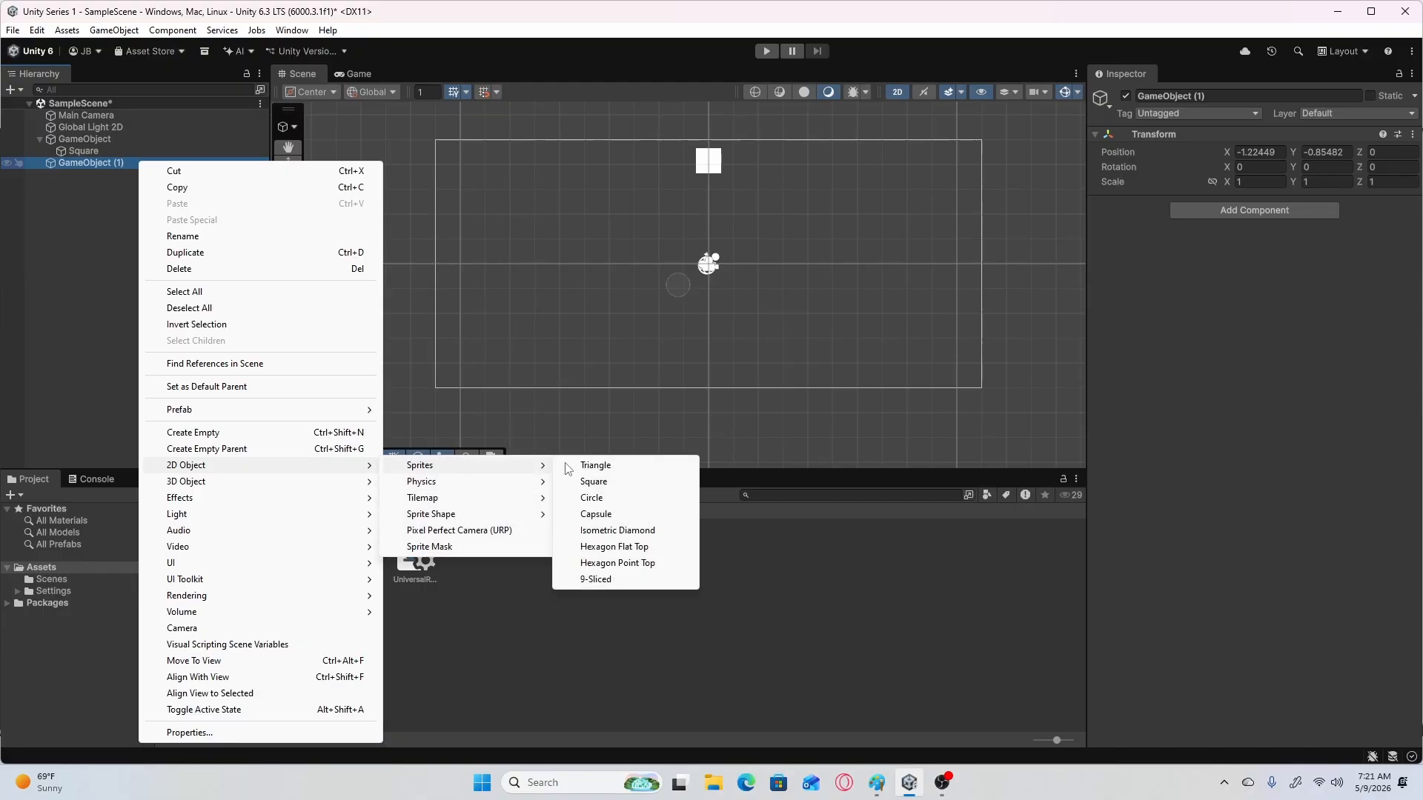
left_click(594, 481)
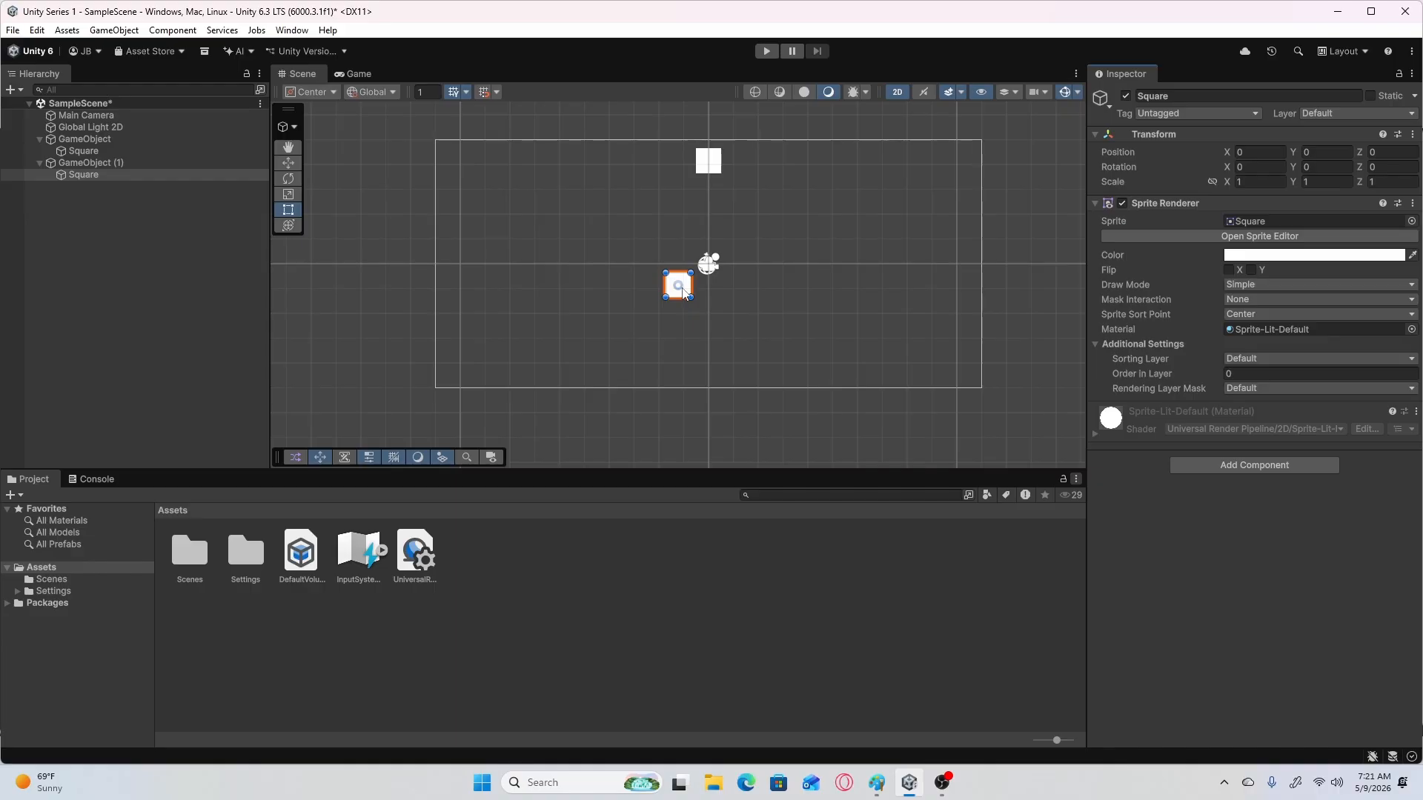
left_click_drag(678, 296, 972, 347)
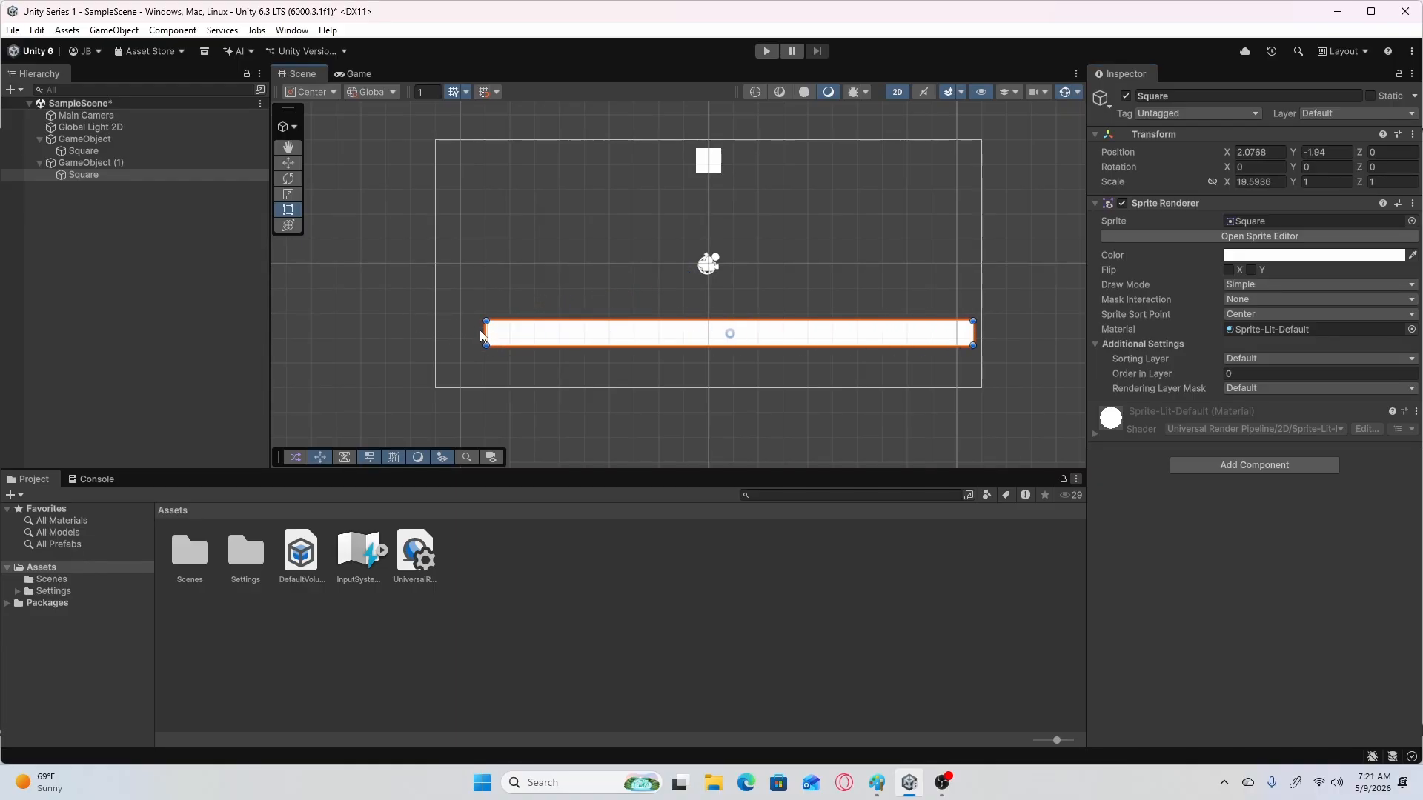
left_click_drag(486, 331, 441, 331)
Run the scene in play mode to check how the square behaves, stop it, and return to the Scene view.
left_click(768, 52)
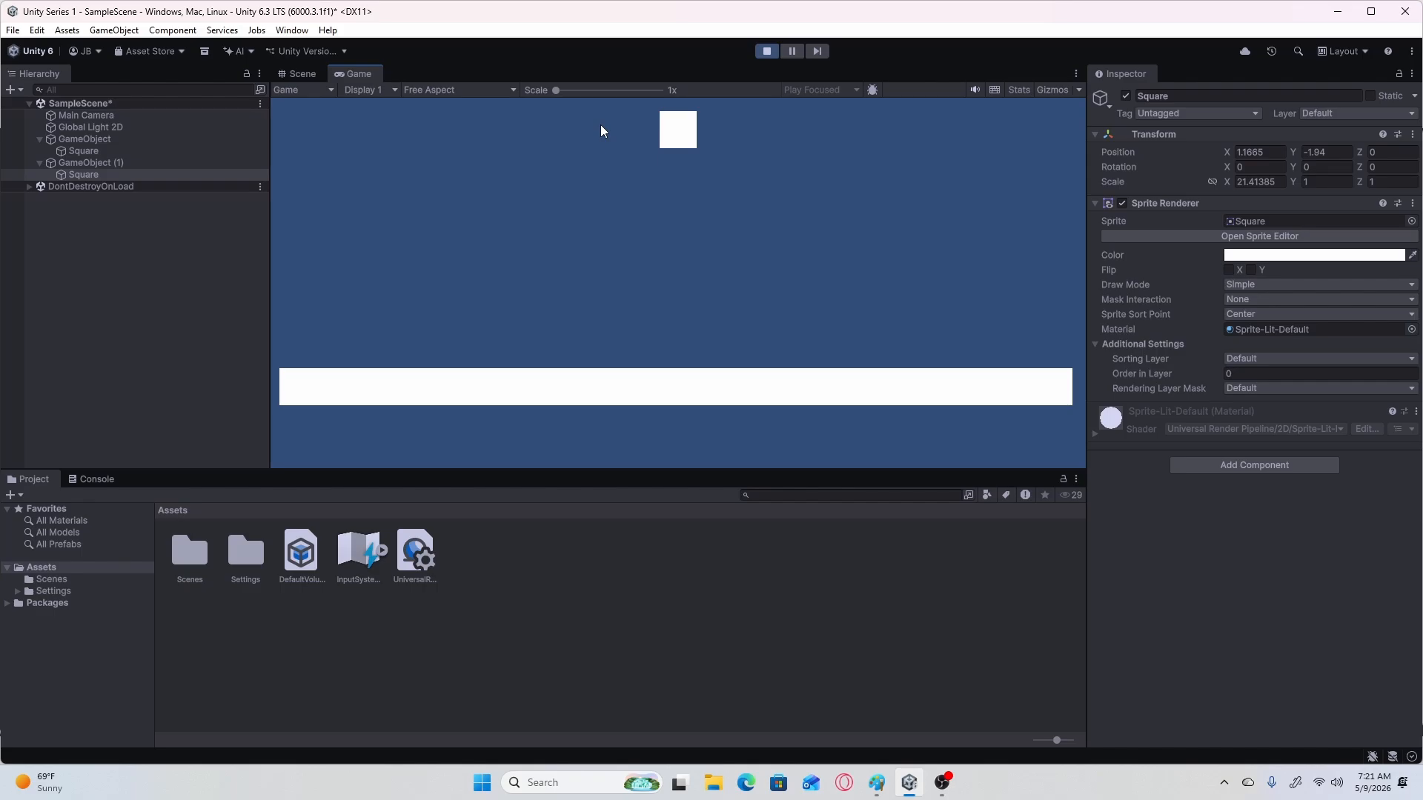
left_click(766, 51)
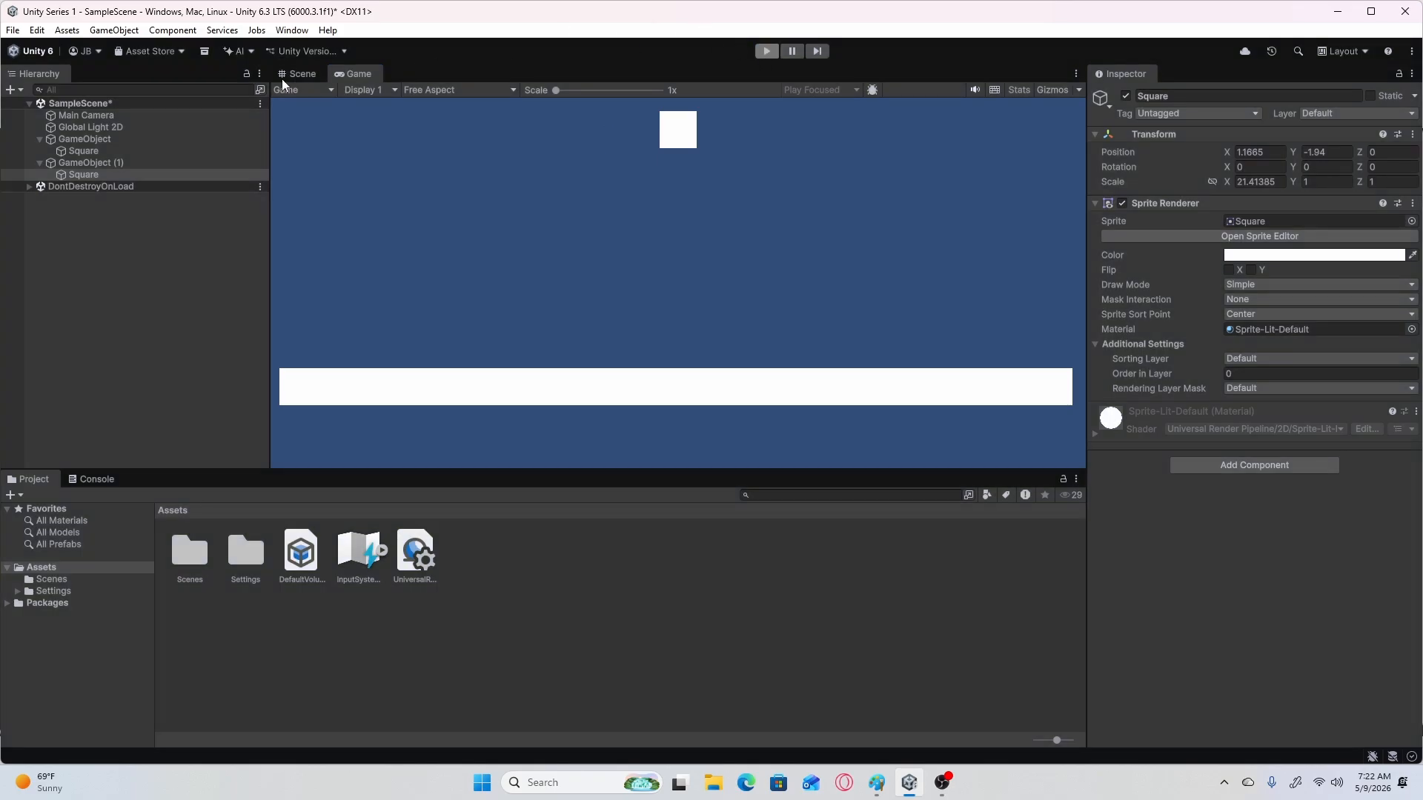
left_click(295, 74)
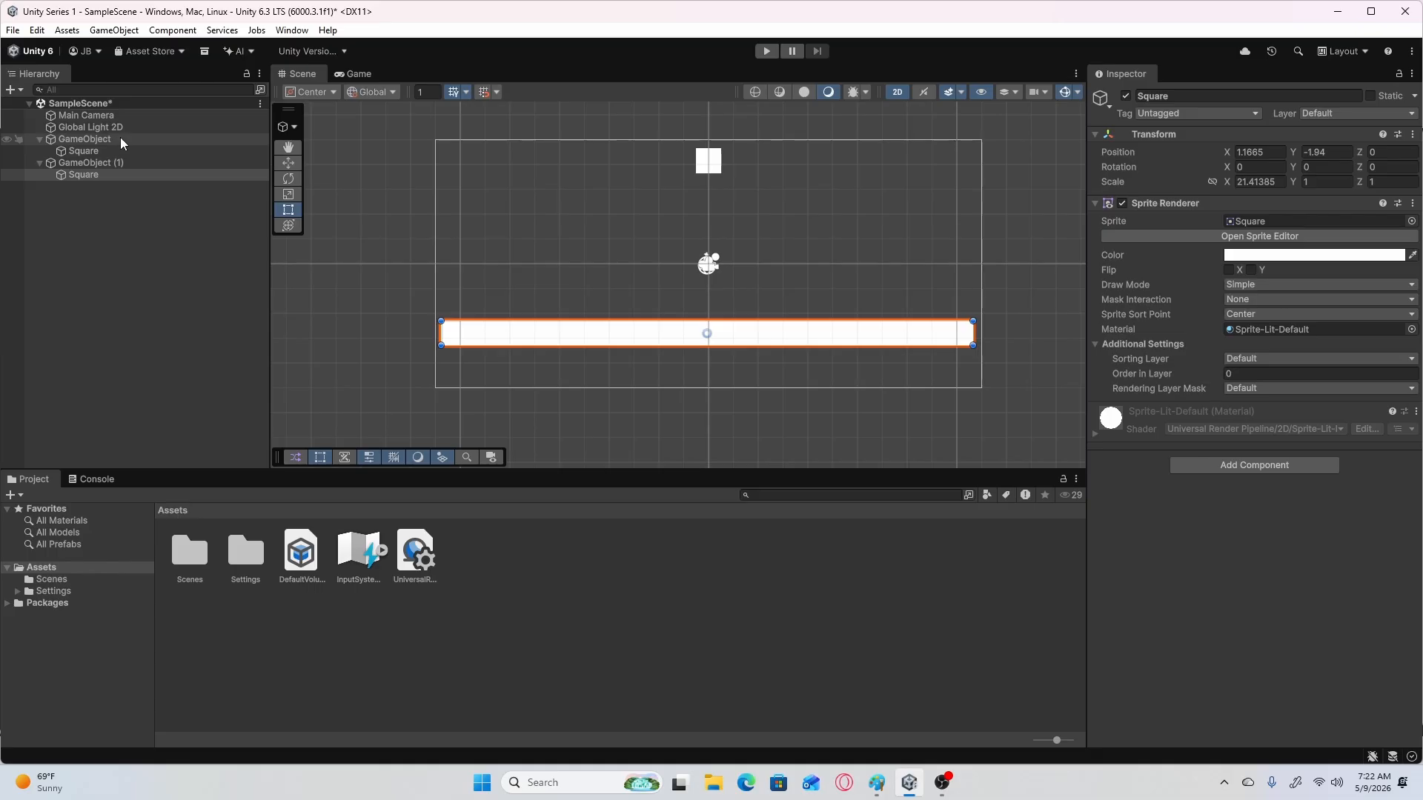
Nudge the floor sprite down slightly to about X 1.2, Y -2.06.
mouse_move(637, 336)
left_mouse_down()
mouse_move(642, 359)
mouse_move(647, 332)
mouse_move(637, 343)
left_mouse_up()
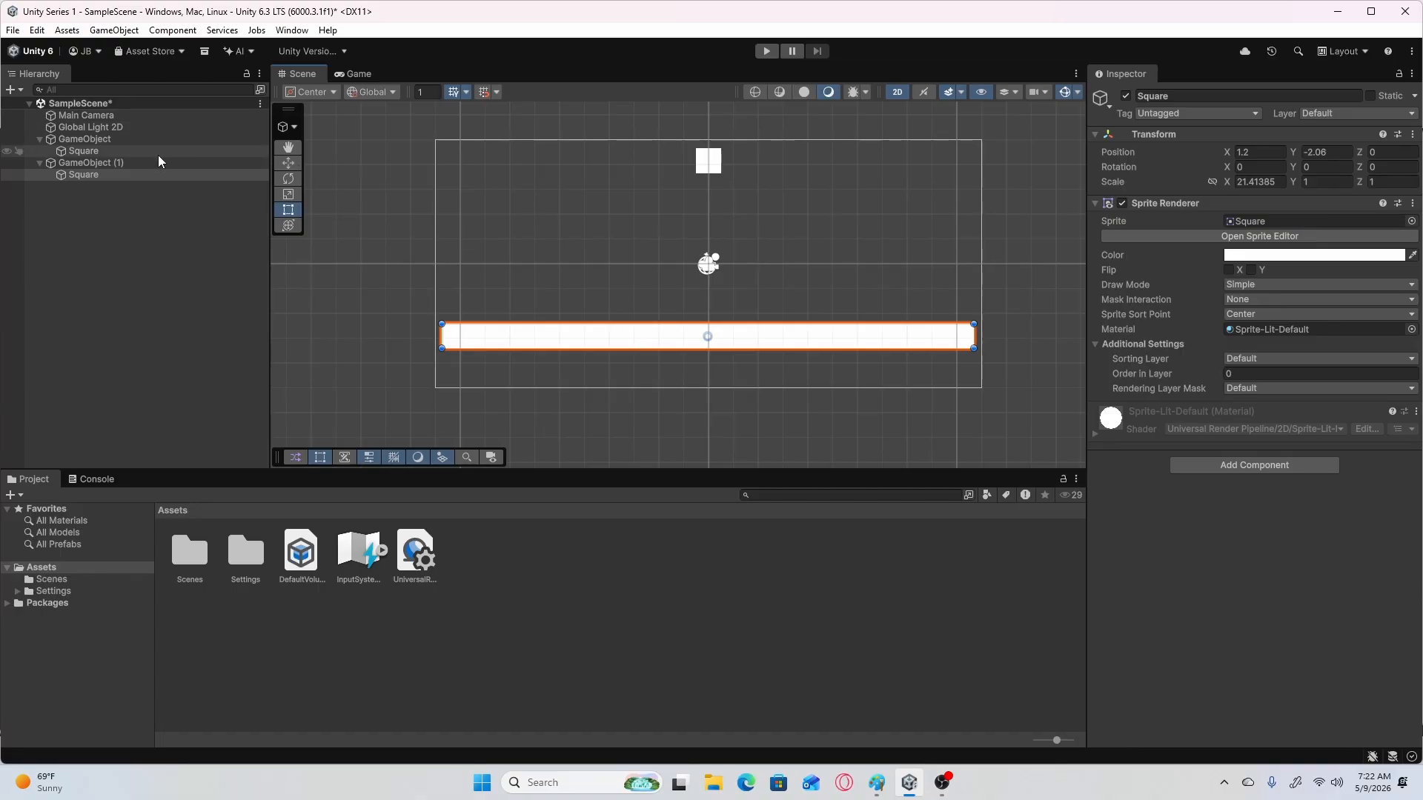
Select the upper square's parent game object and look through the components available to add.
left_click(151, 136)
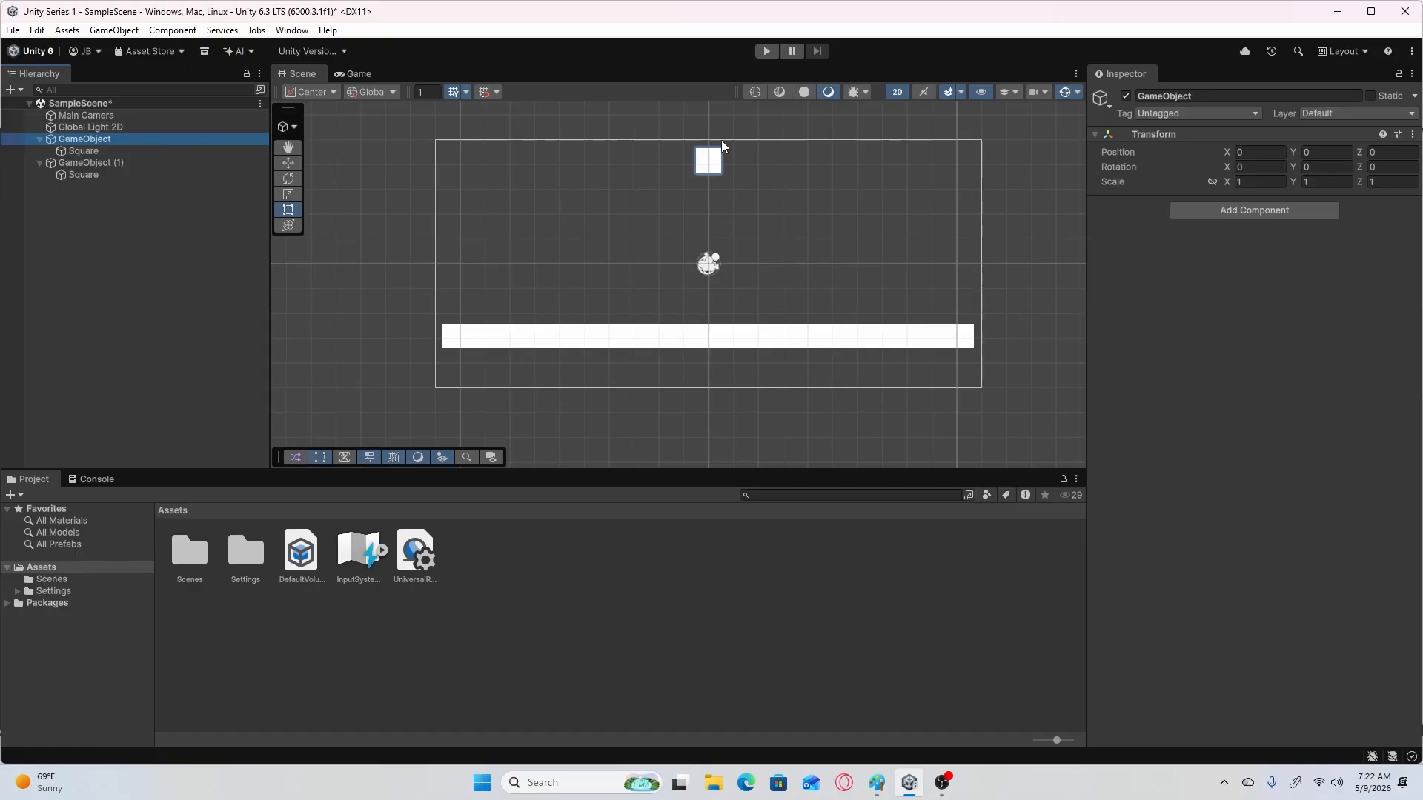
left_click(1233, 215)
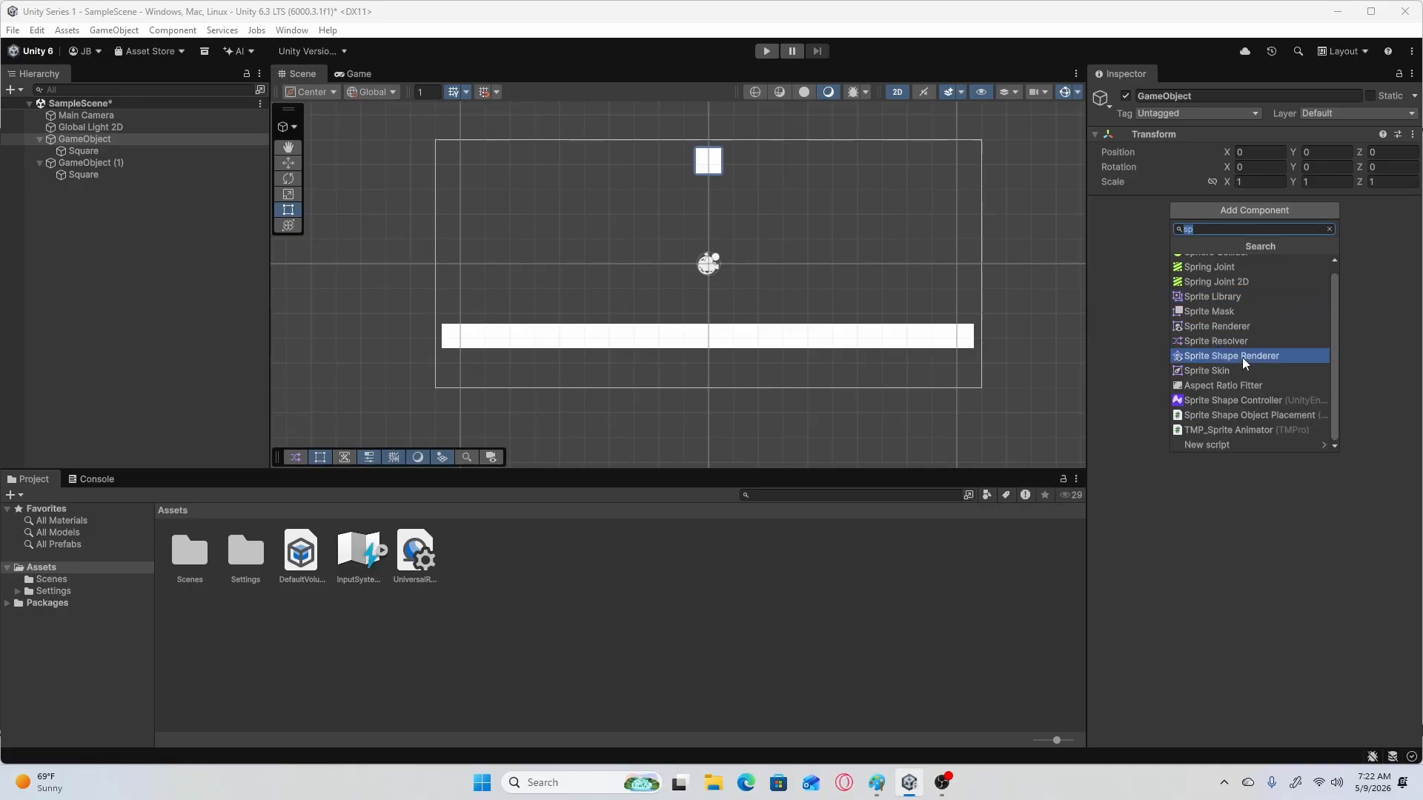
left_click(1396, 285)
left_click(1260, 207)
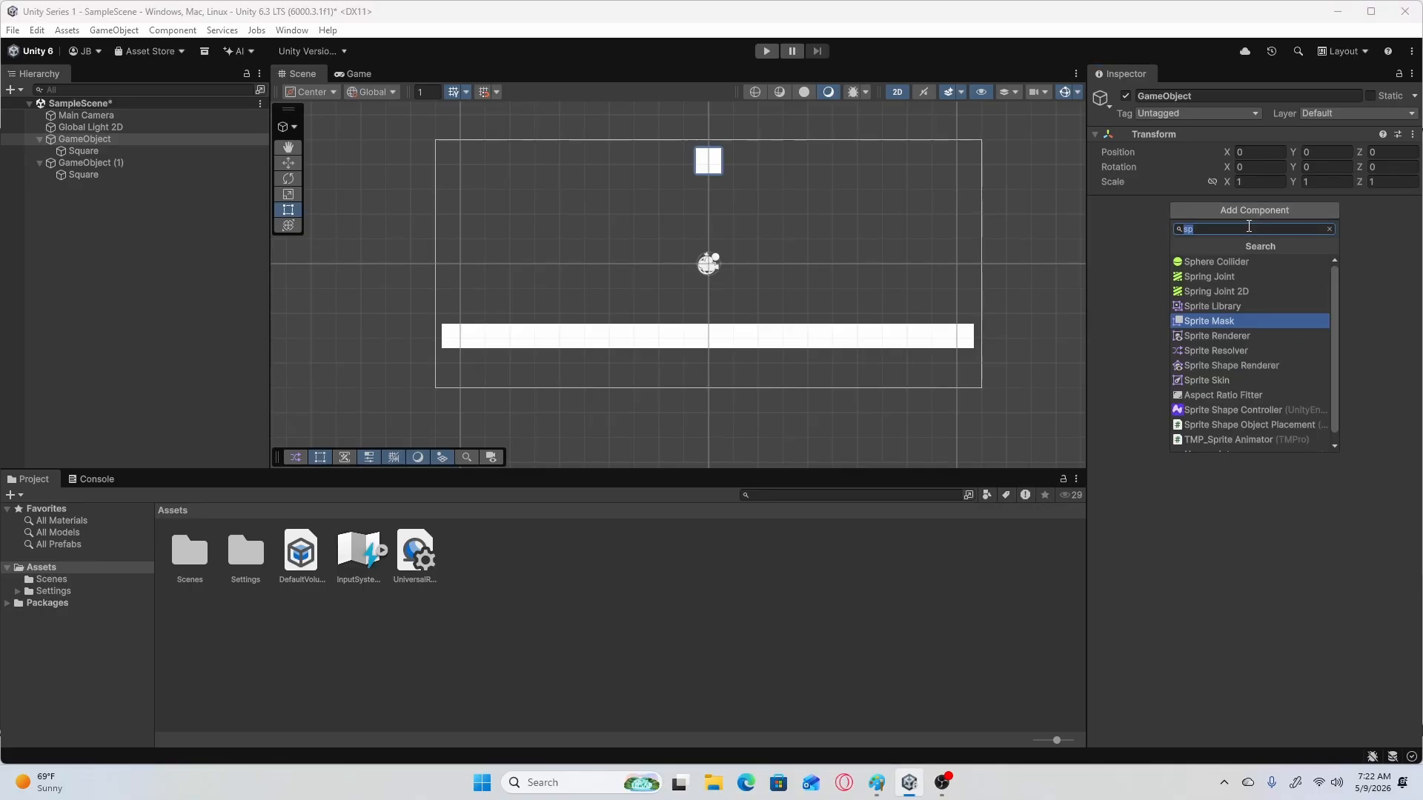
left_click(1134, 269)
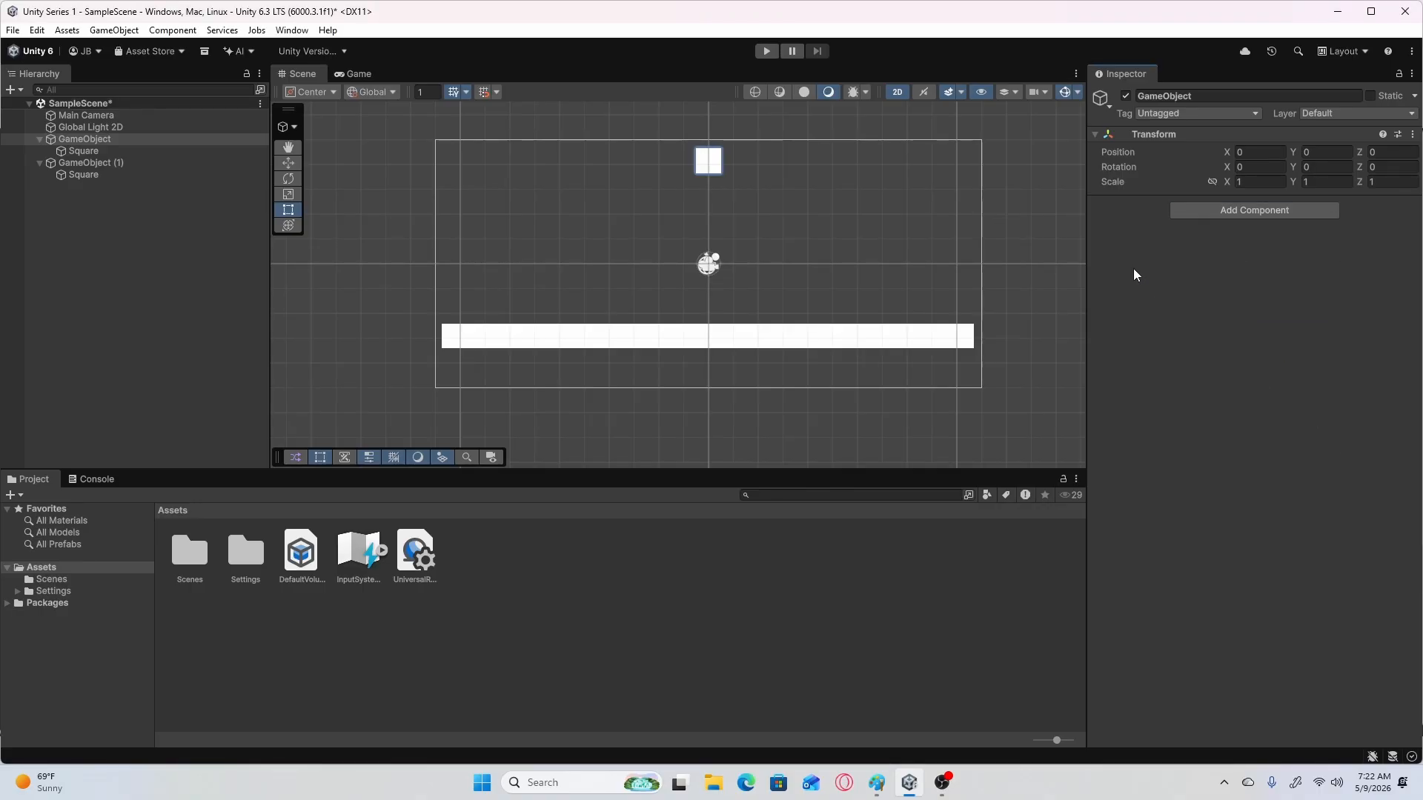
Add a Rigidbody 2D component to the upper square's parent game object.
left_click(1212, 210)
left_click(1226, 230)
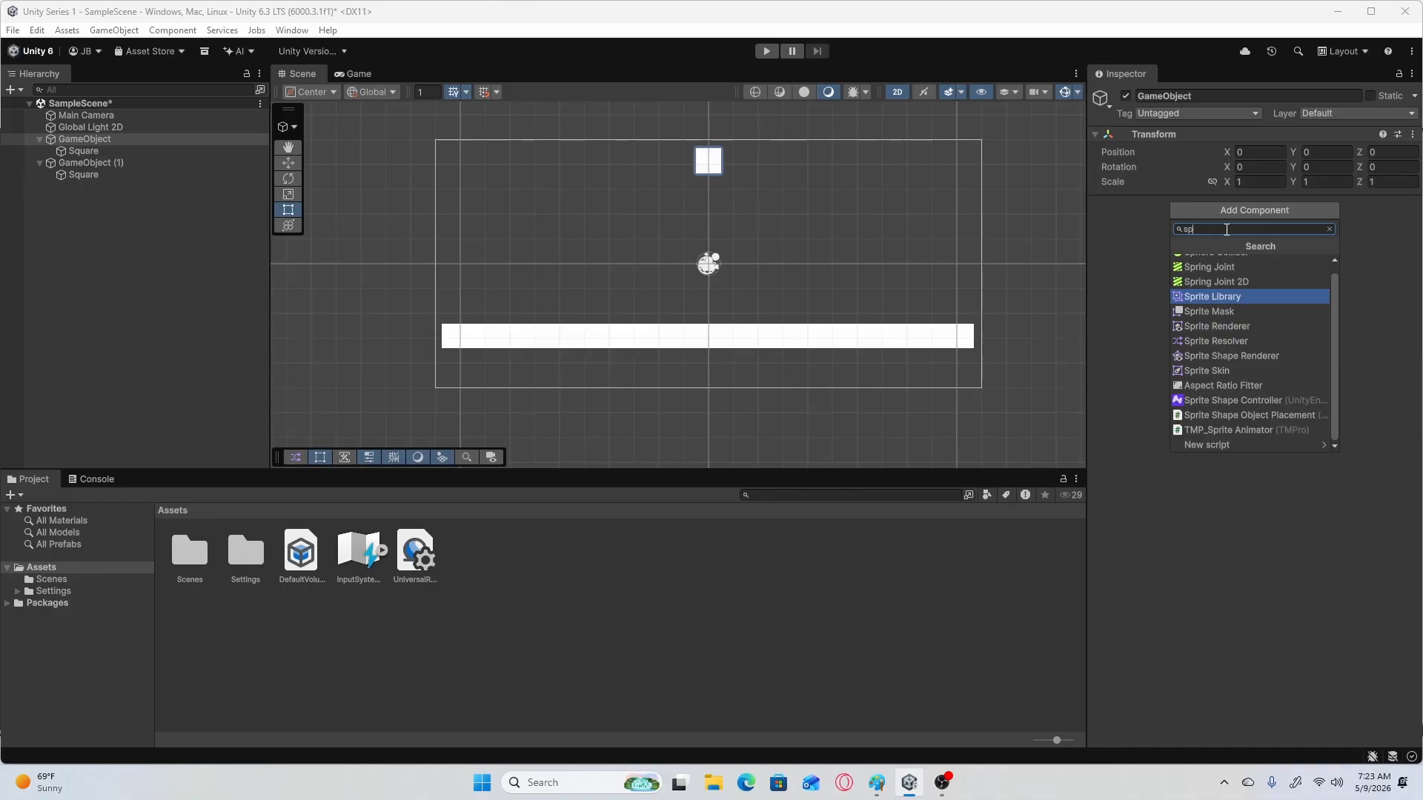
key("BackSpace")
key("BackSpace")
type("rig")
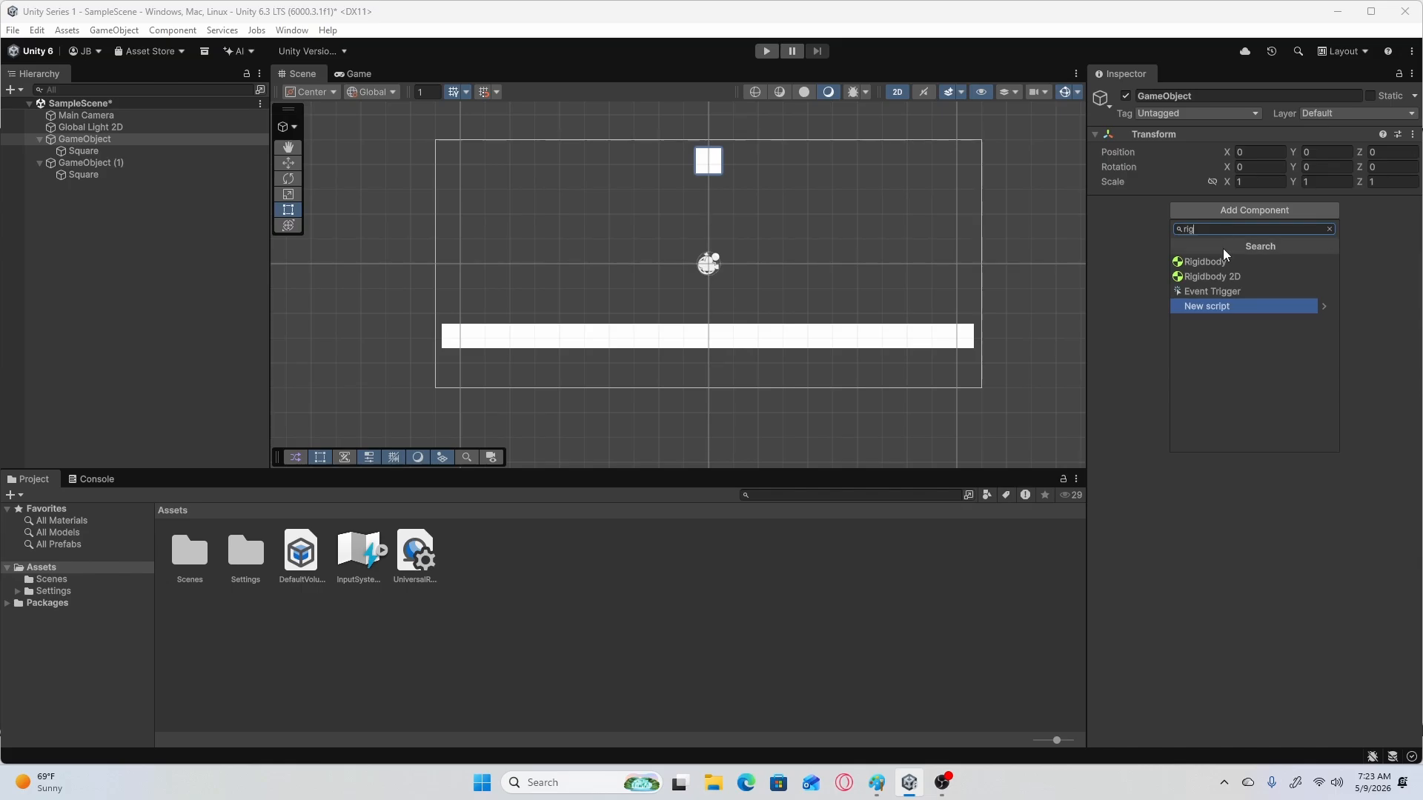
left_click(1227, 277)
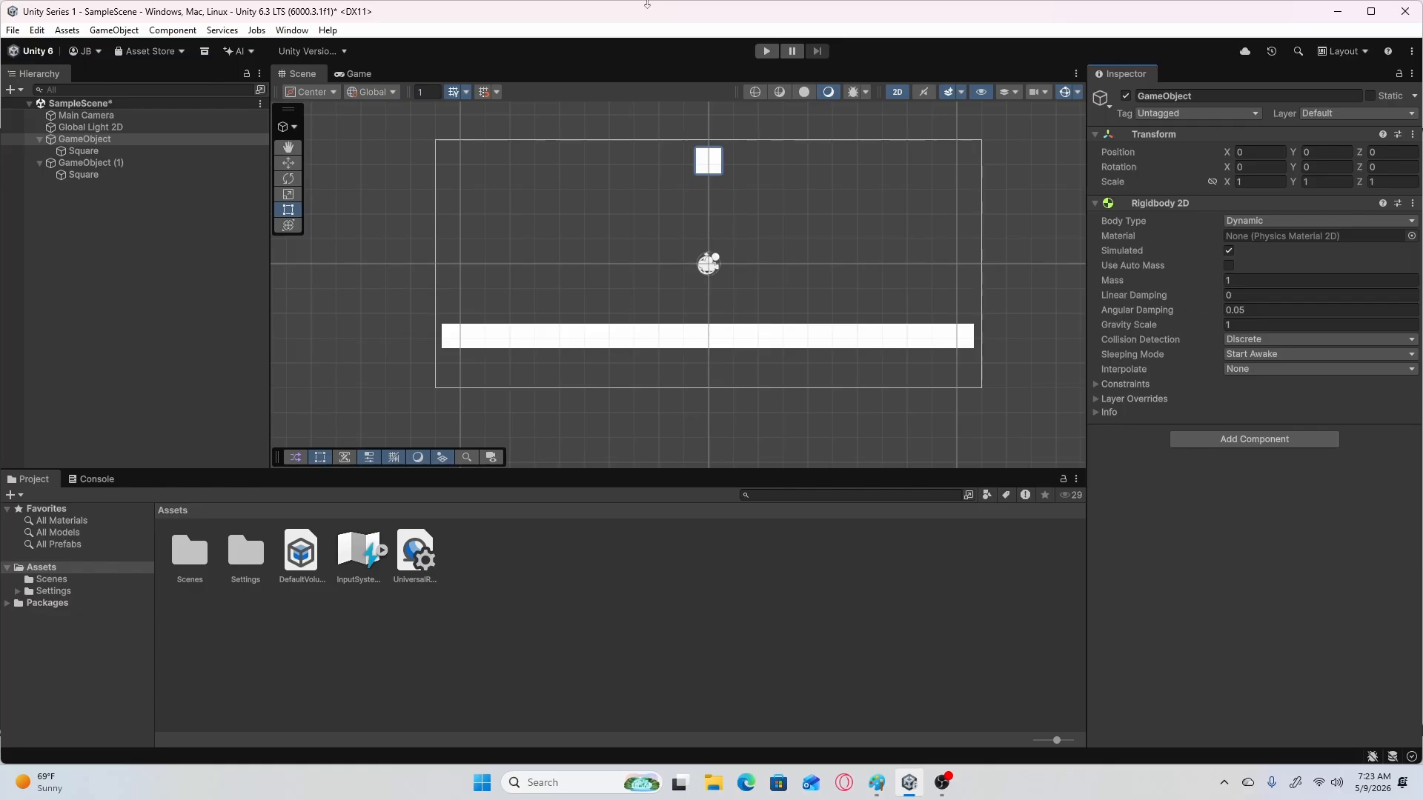
Save the scene and test the upper square's physics in play mode, stopping playback when done.
key("ctrl+s")
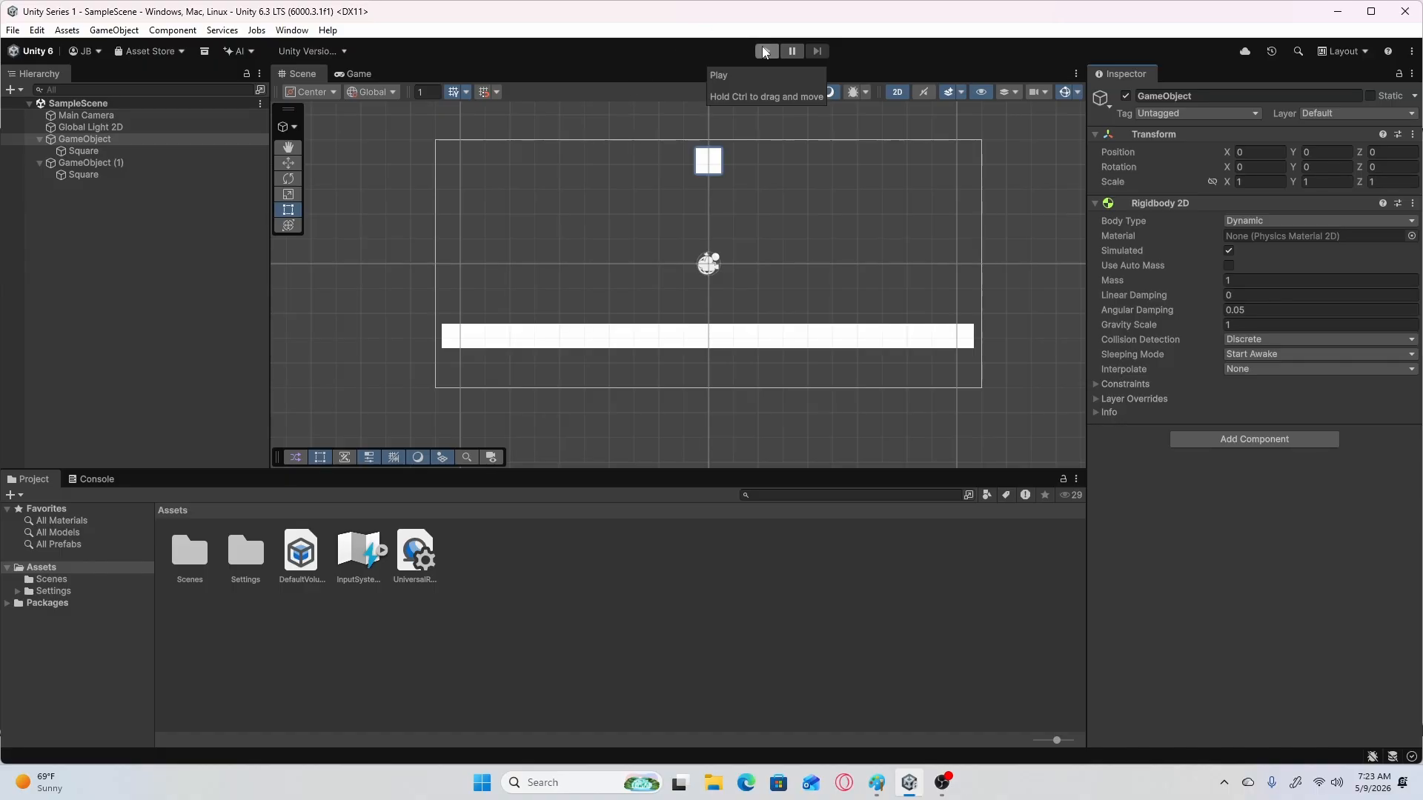
left_click(765, 51)
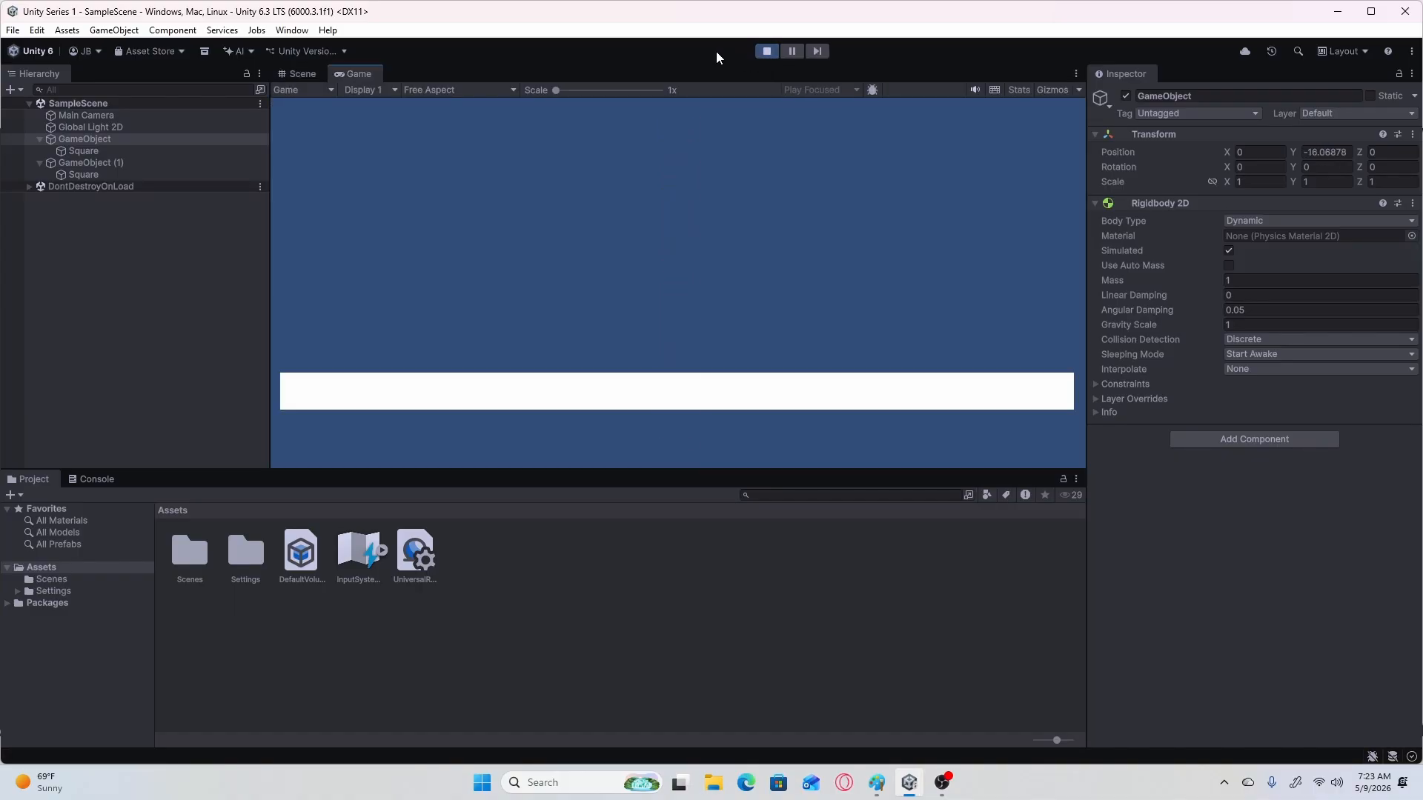
left_click(769, 50)
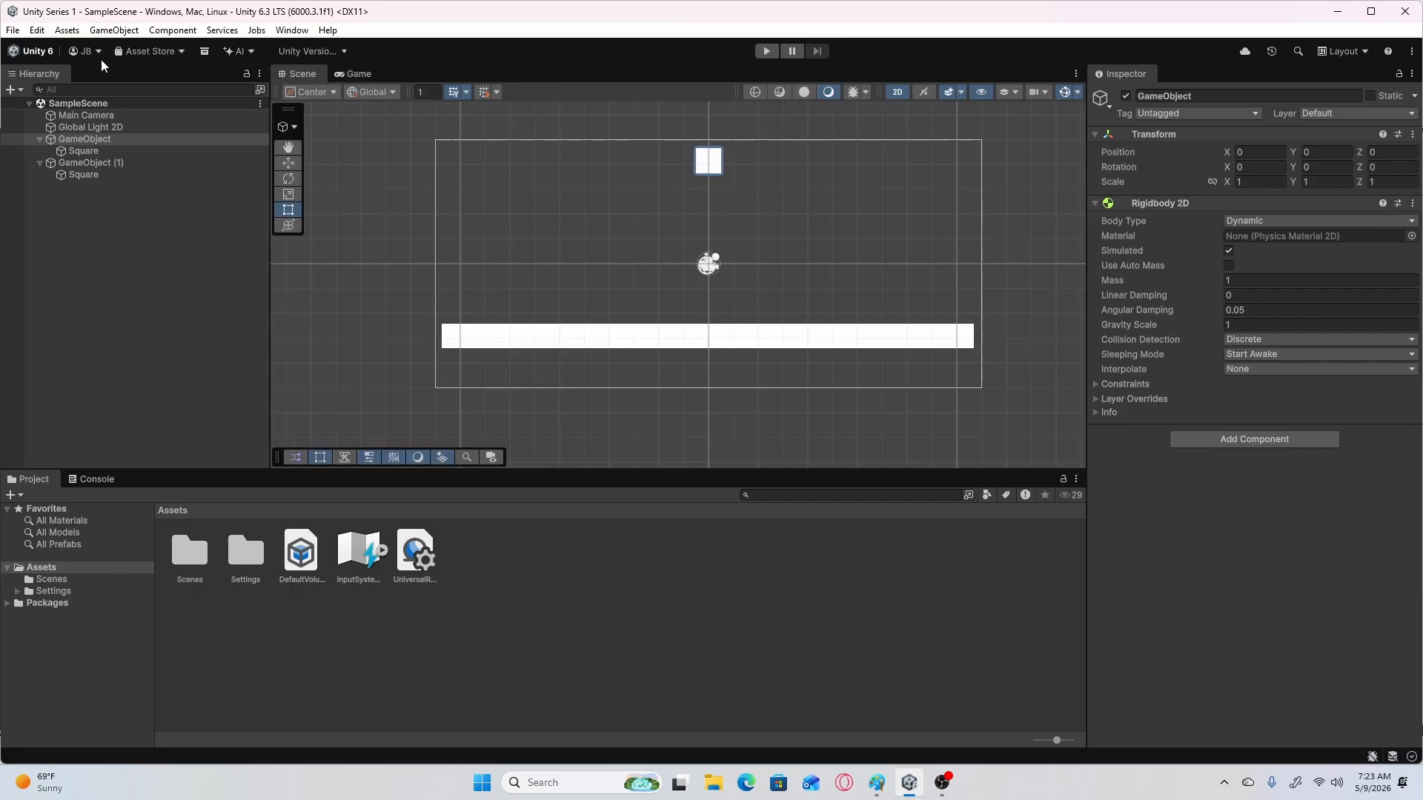
Add a Box Collider 2D component to GameObject (1), the floor's parent.
left_click(163, 164)
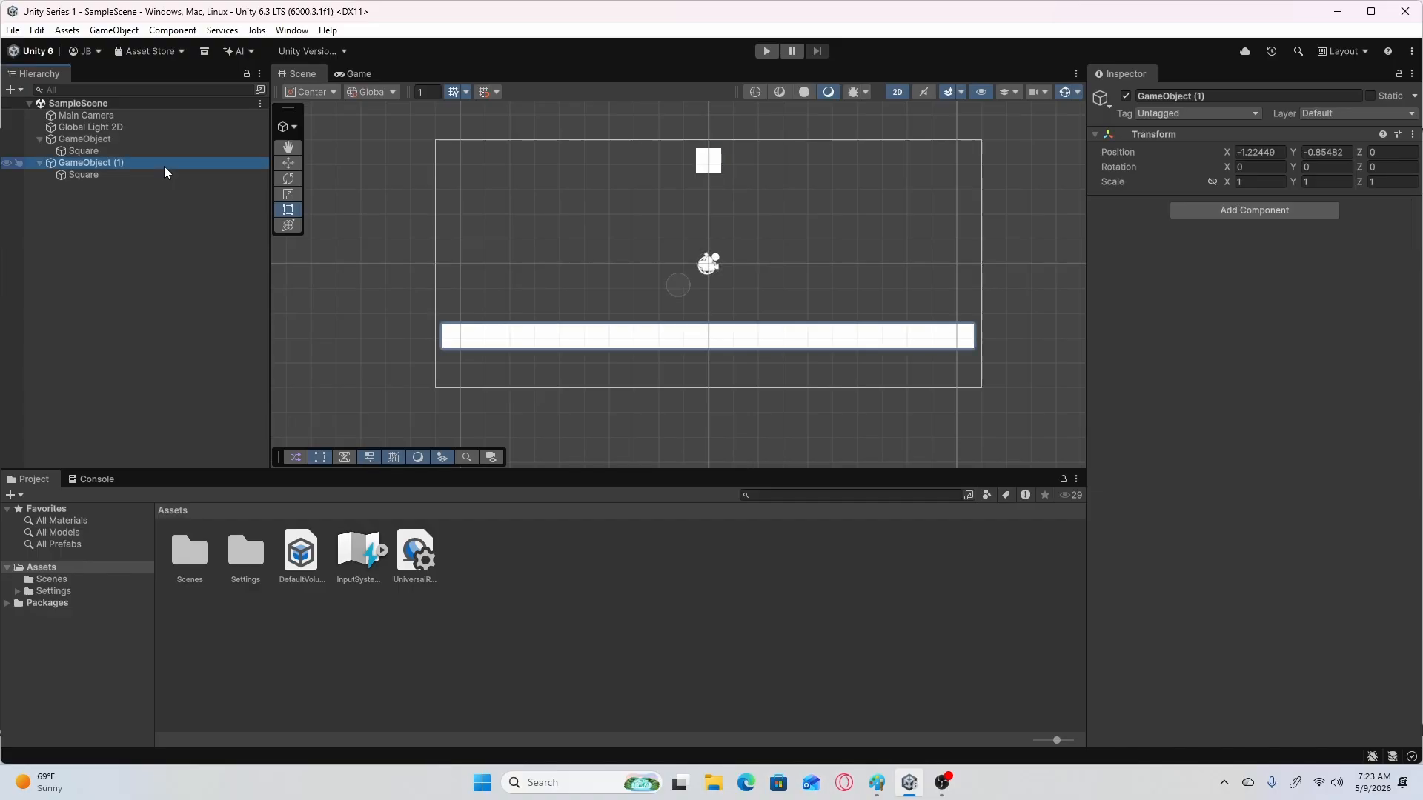
left_click(1267, 211)
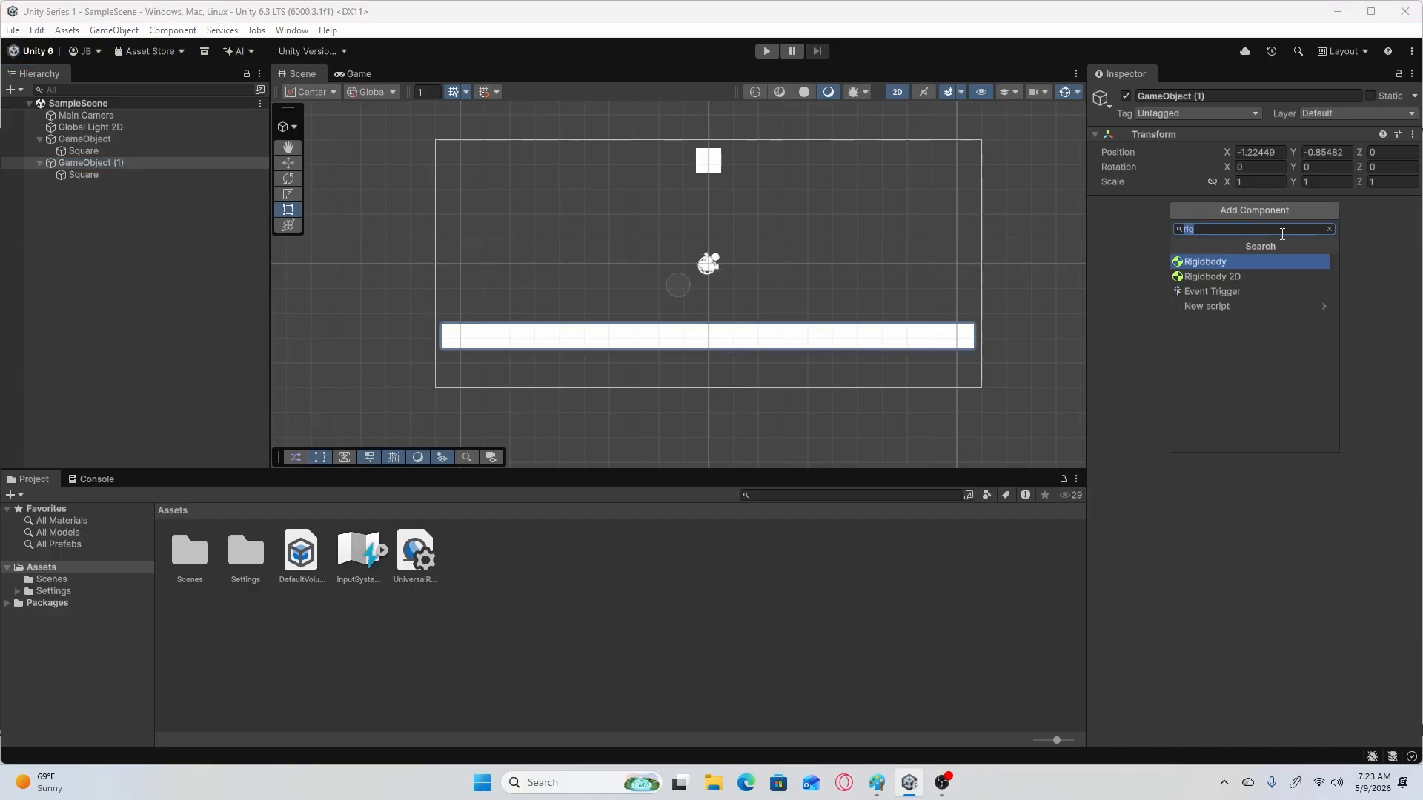
key("BackSpace")
type("Boc")
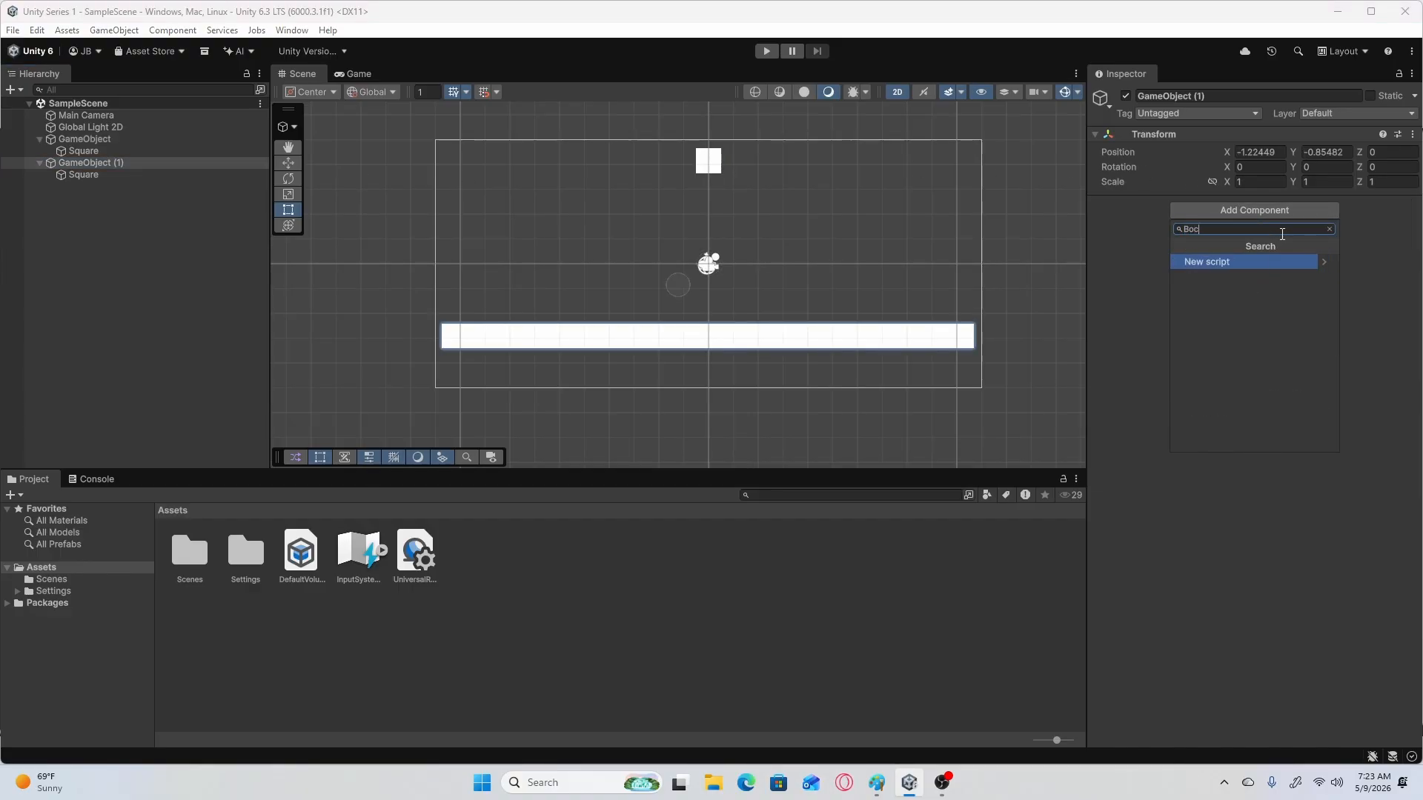
key("BackSpace")
type("x")
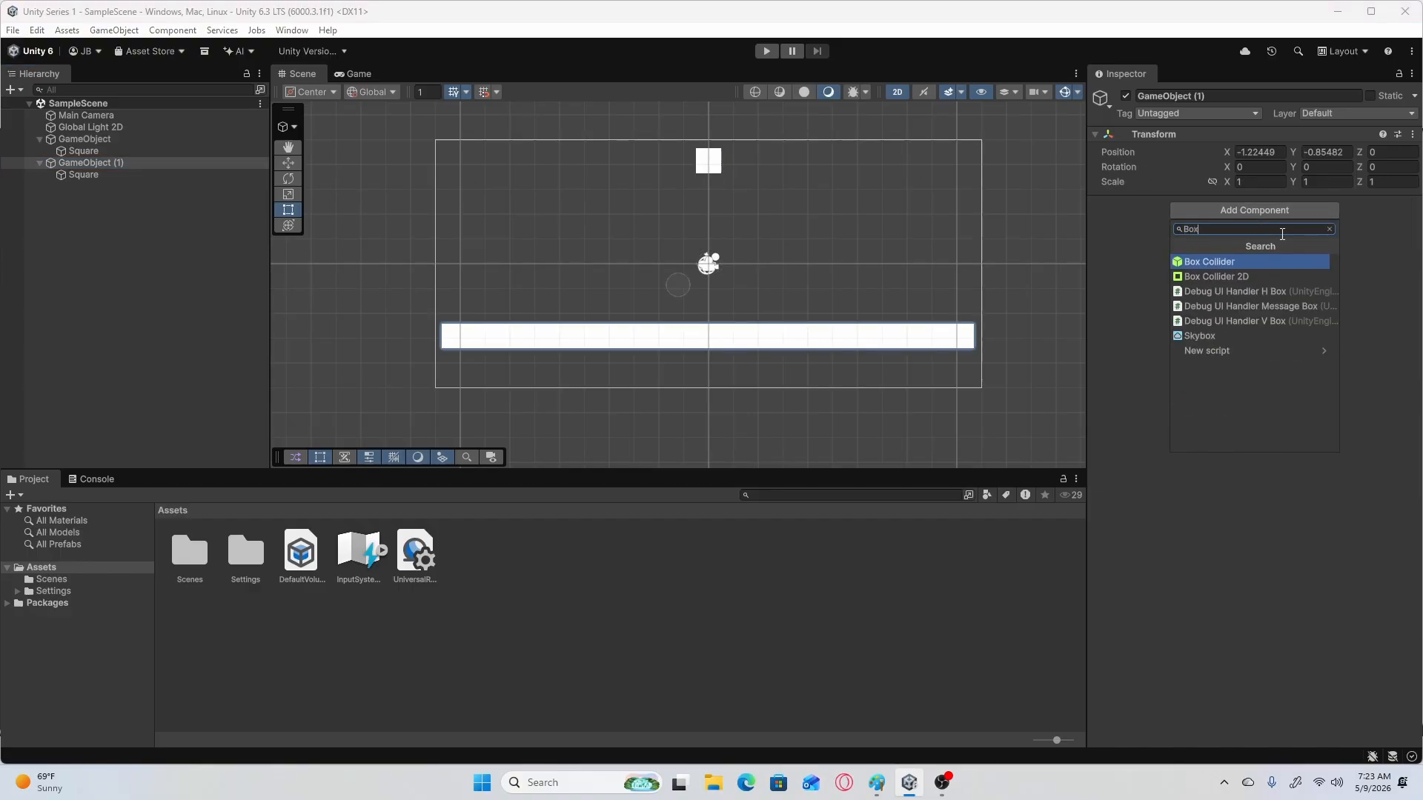
left_click(1206, 280)
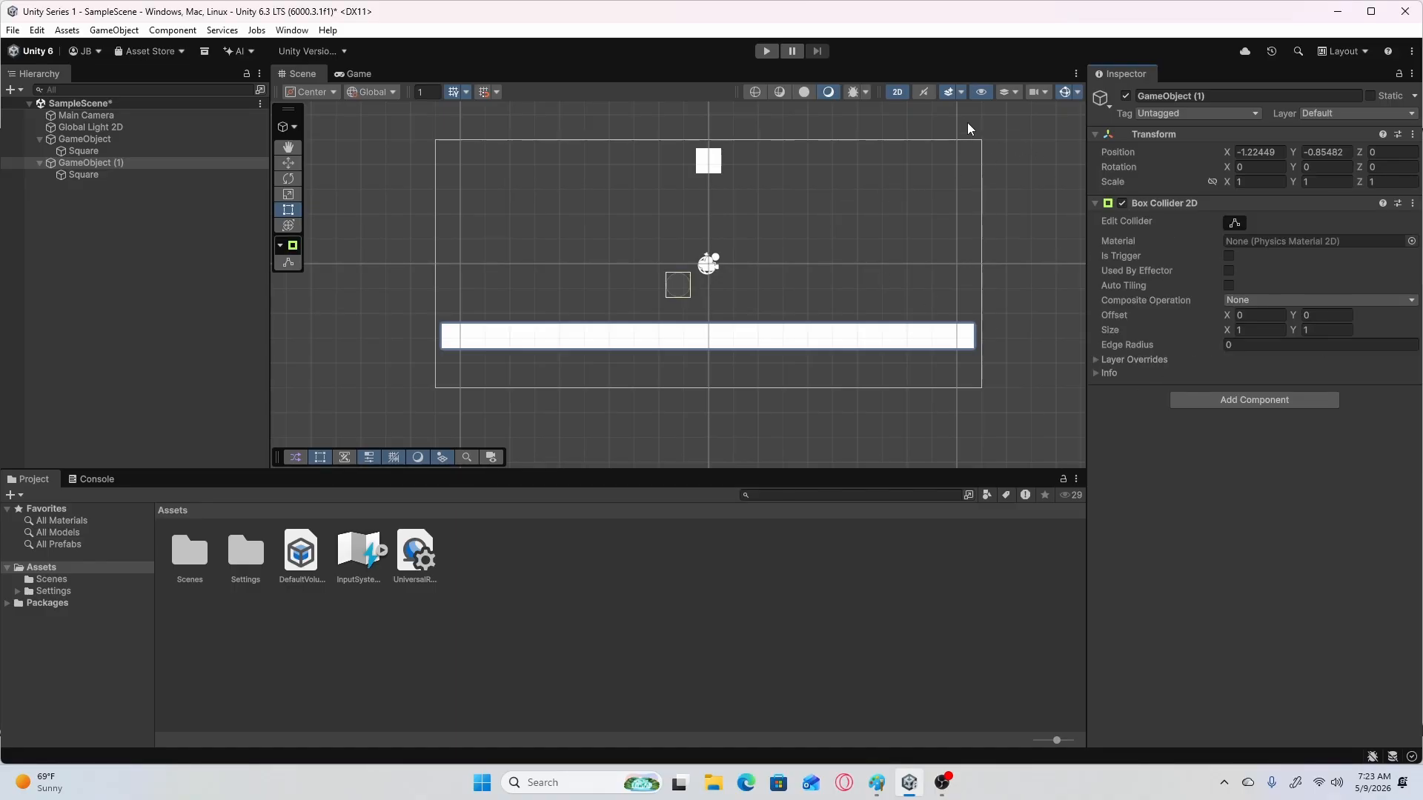
Try editing the Box Collider 2D outline on GameObject (1), and compare the parent with its child Square.
left_click(680, 282)
left_click(108, 162)
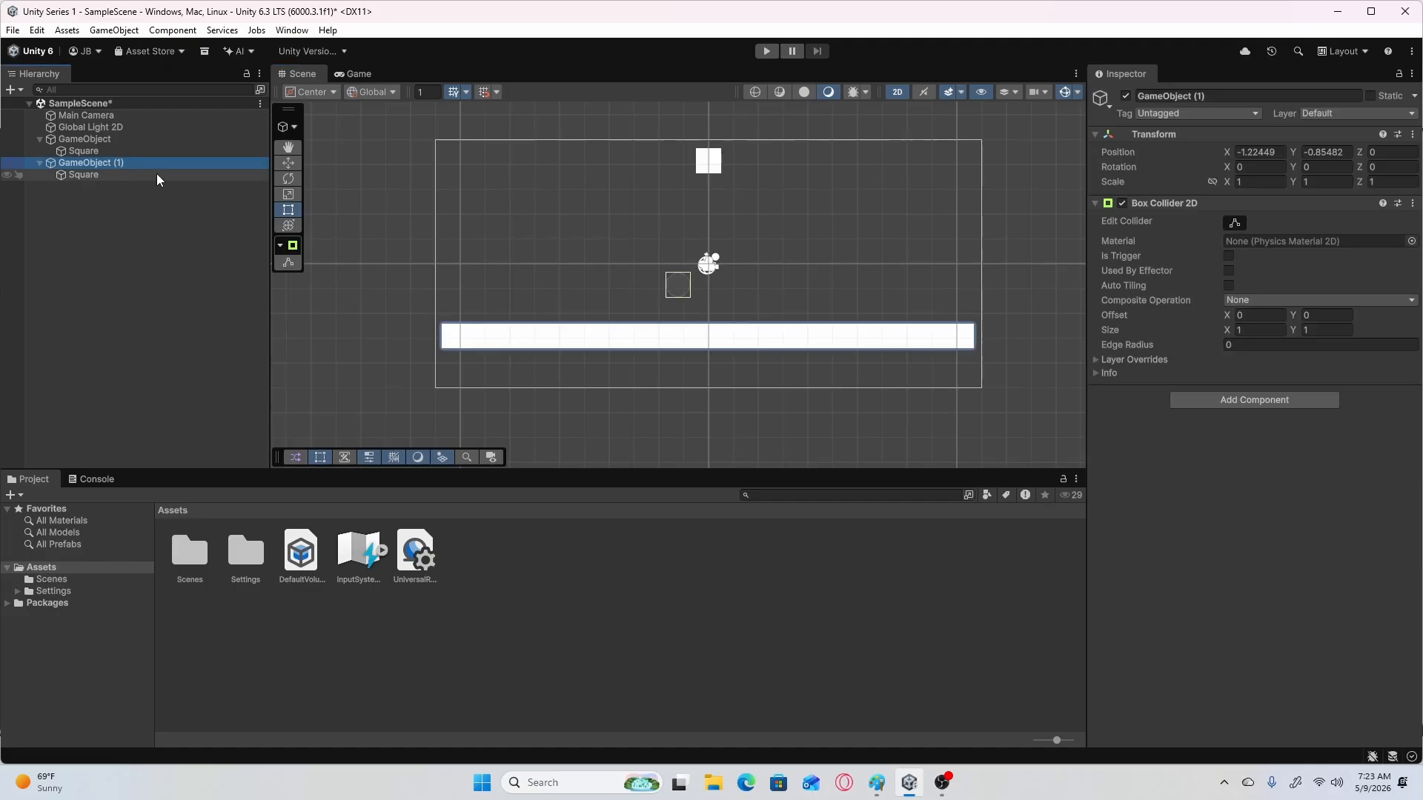
left_click(1235, 223)
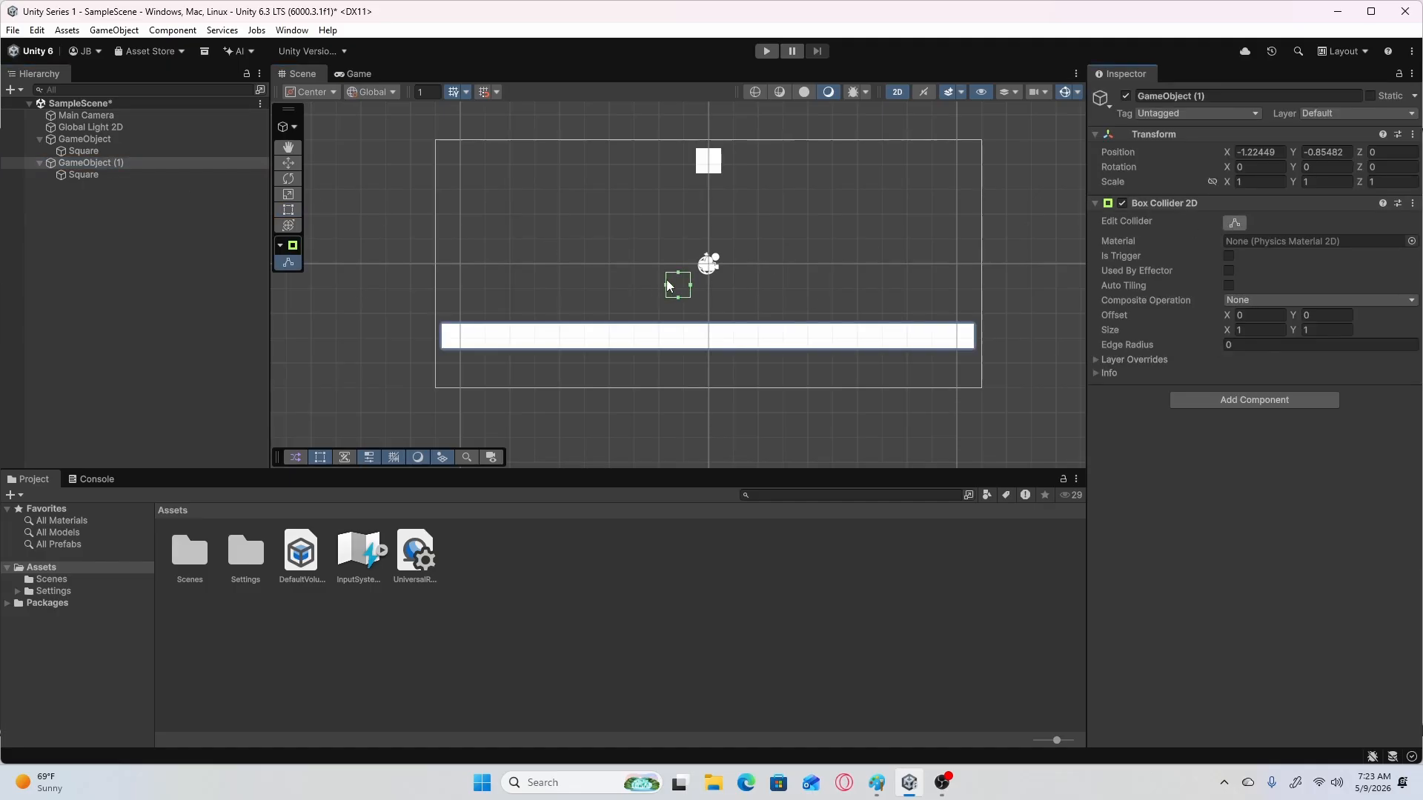
left_click(658, 304)
left_click(68, 161)
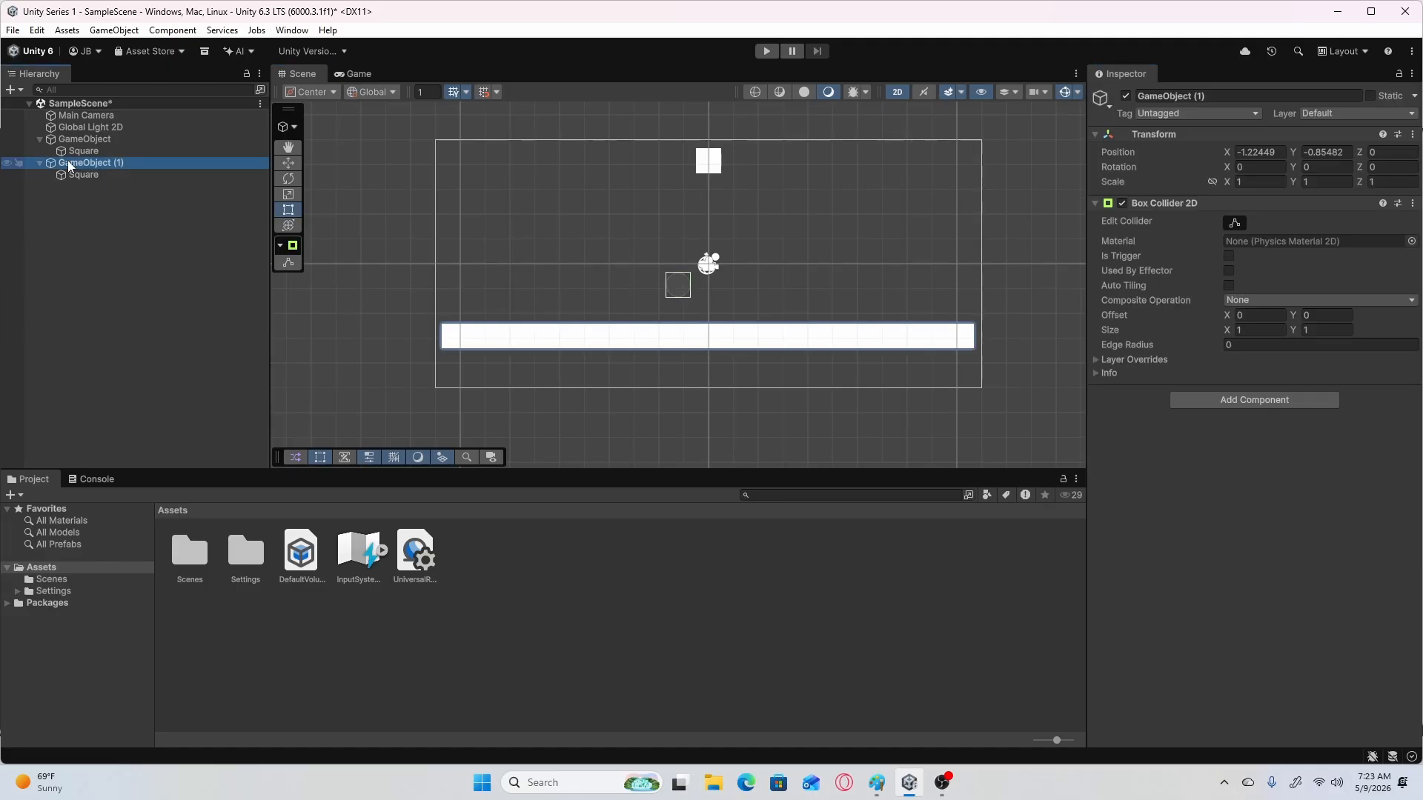
left_click(105, 184)
left_click(103, 174)
left_click(104, 162)
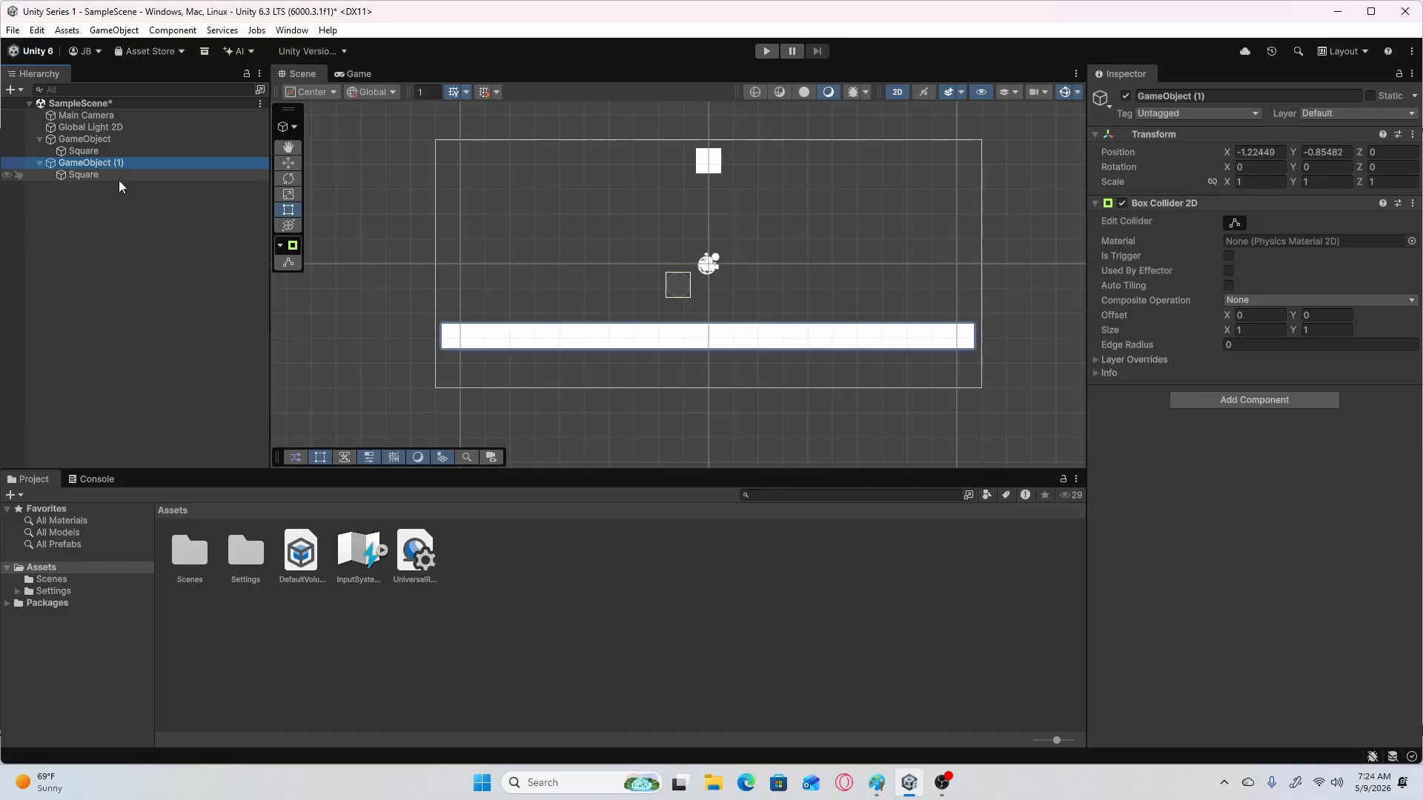
left_click(119, 176)
left_click(122, 164)
Remove the Box Collider 2D component from GameObject (1) and collapse its Transform component.
right_click(1325, 206)
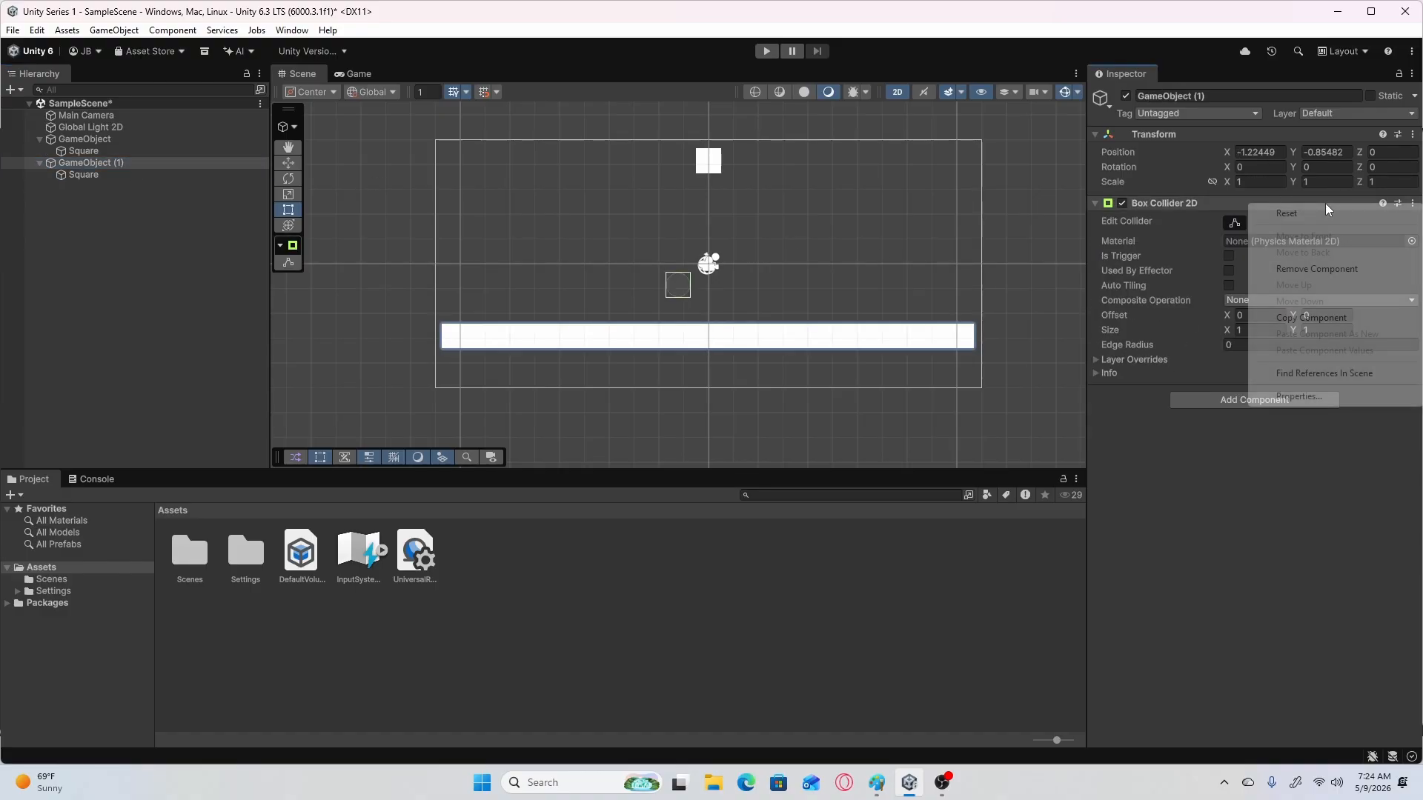
left_click(1317, 268)
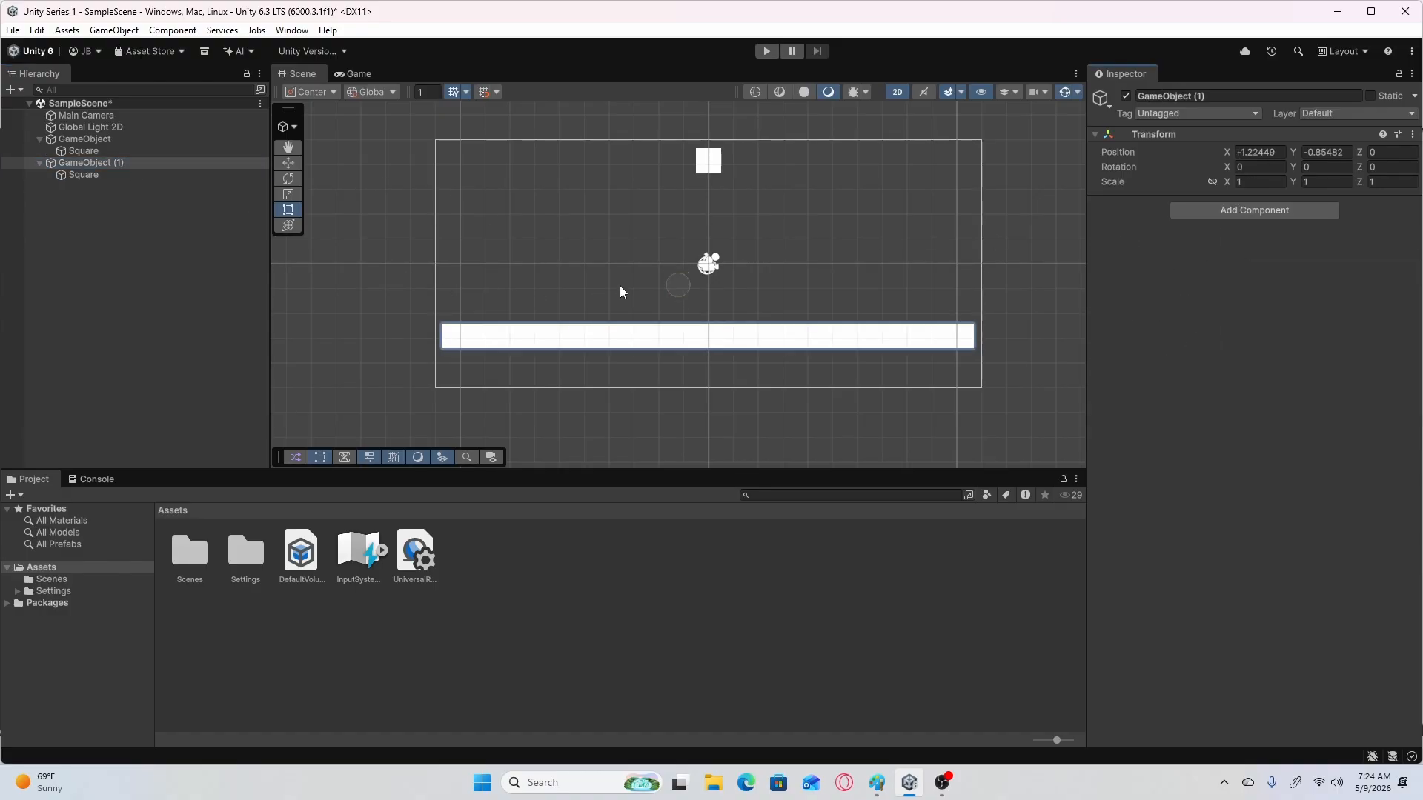
right_click(1194, 134)
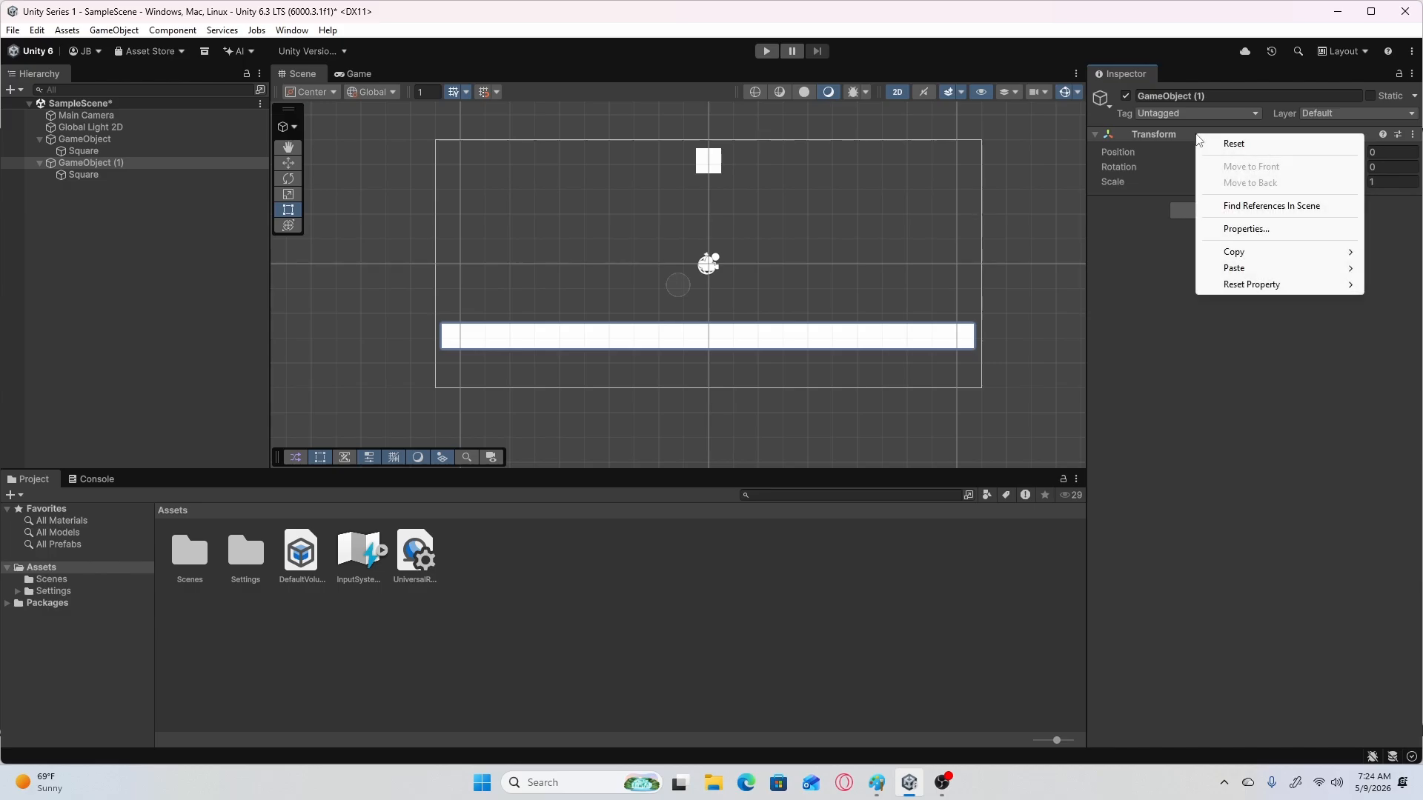
left_click(1150, 134)
left_click(1104, 136)
Delete GameObject (1) together with its child Square that forms the floor.
left_click(91, 176)
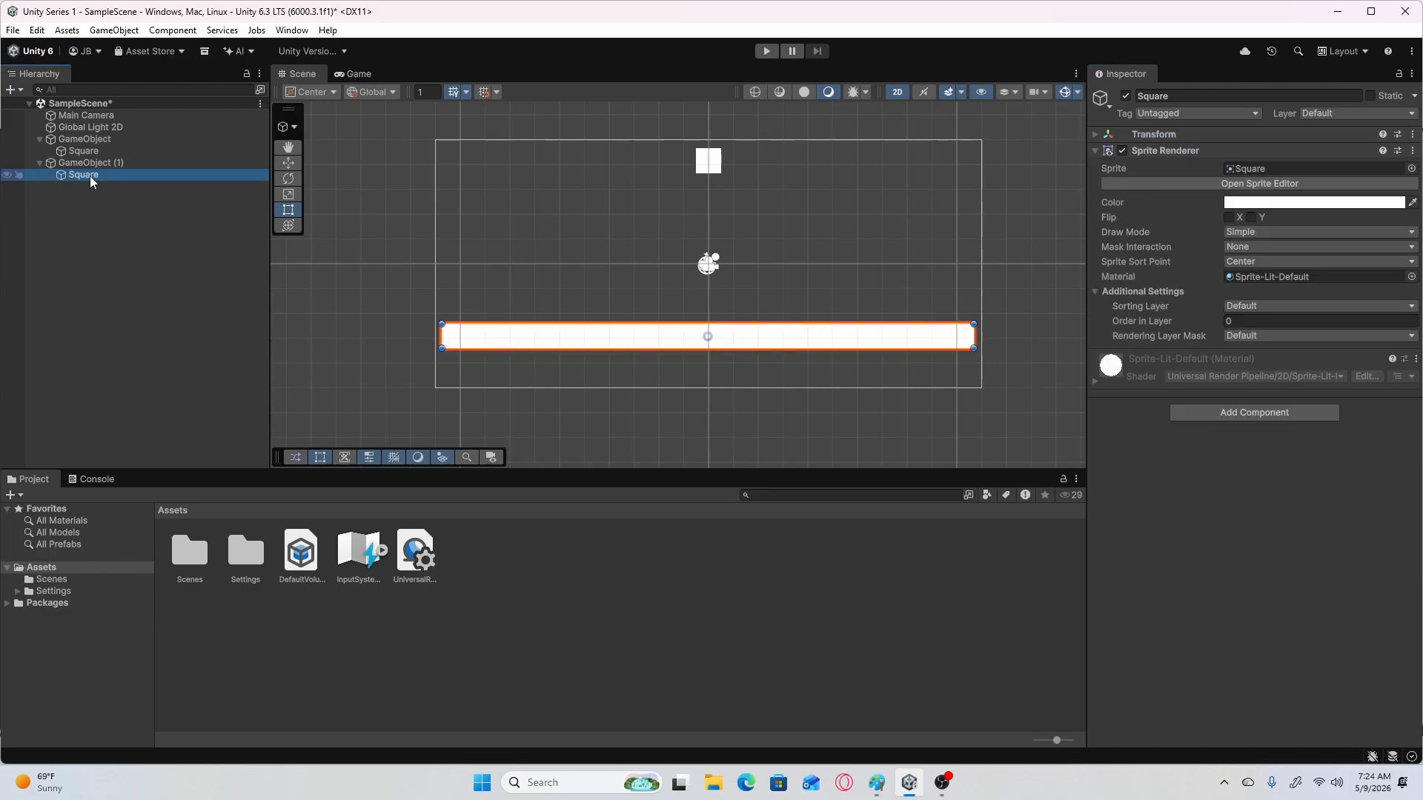
left_click(101, 161)
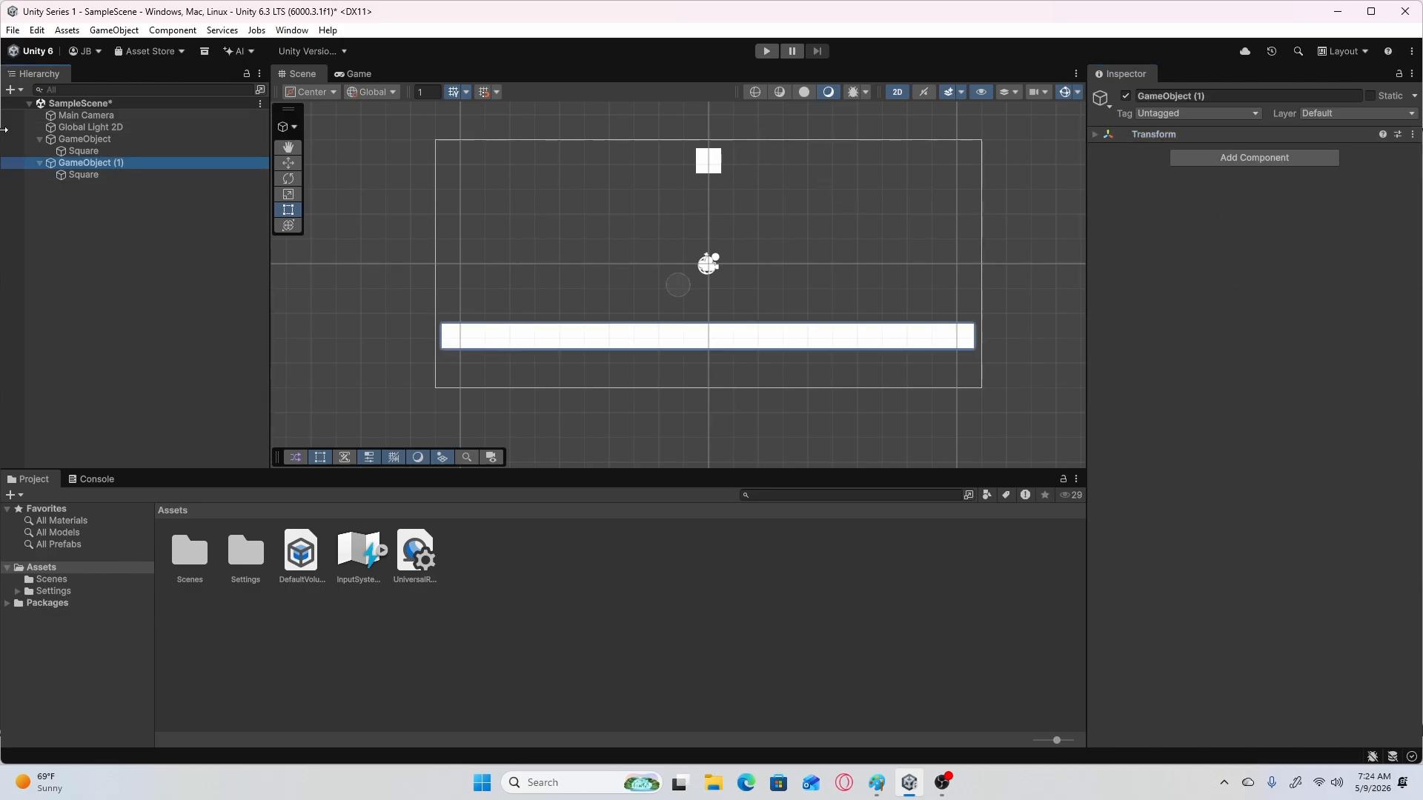
left_click(115, 175, "ctrl")
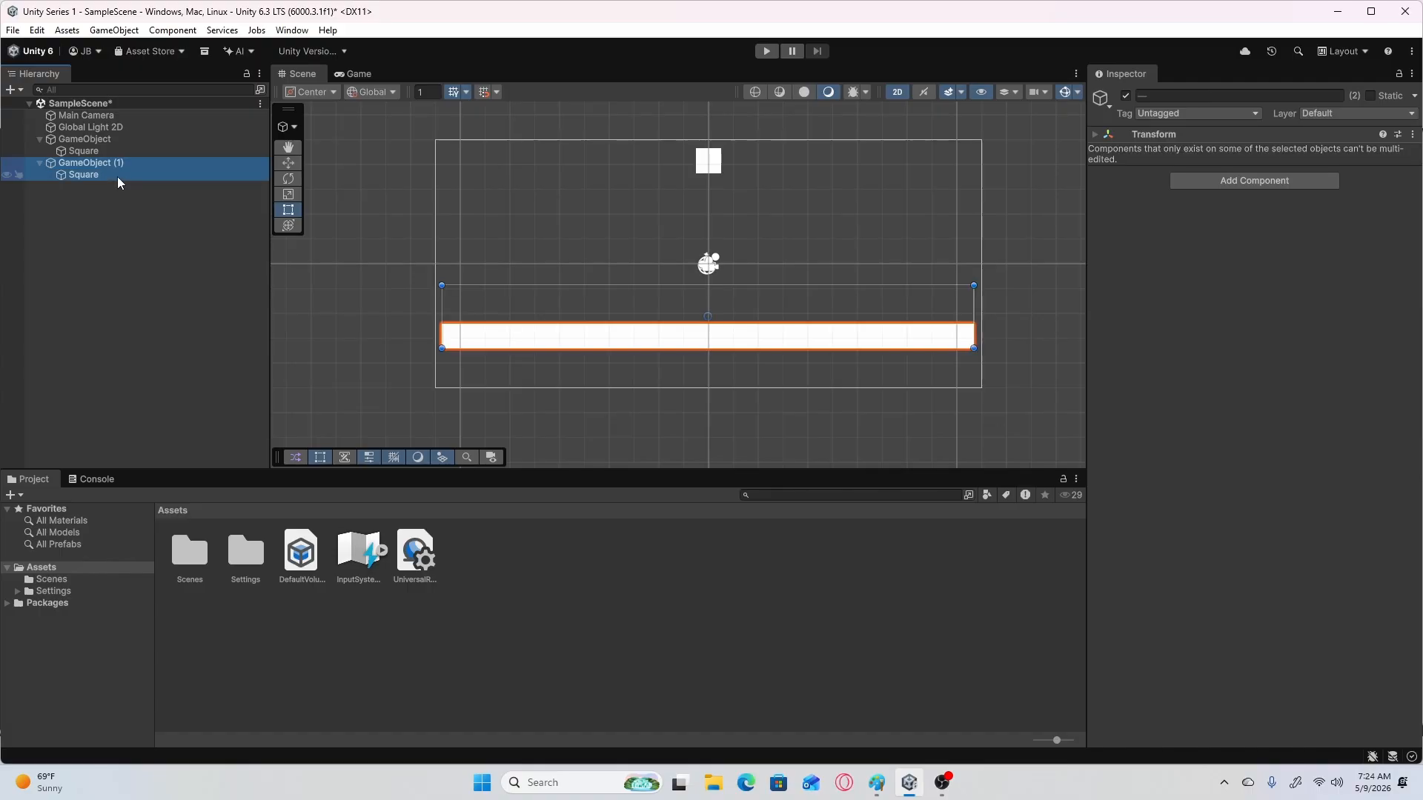
right_click(117, 176)
left_click(171, 283)
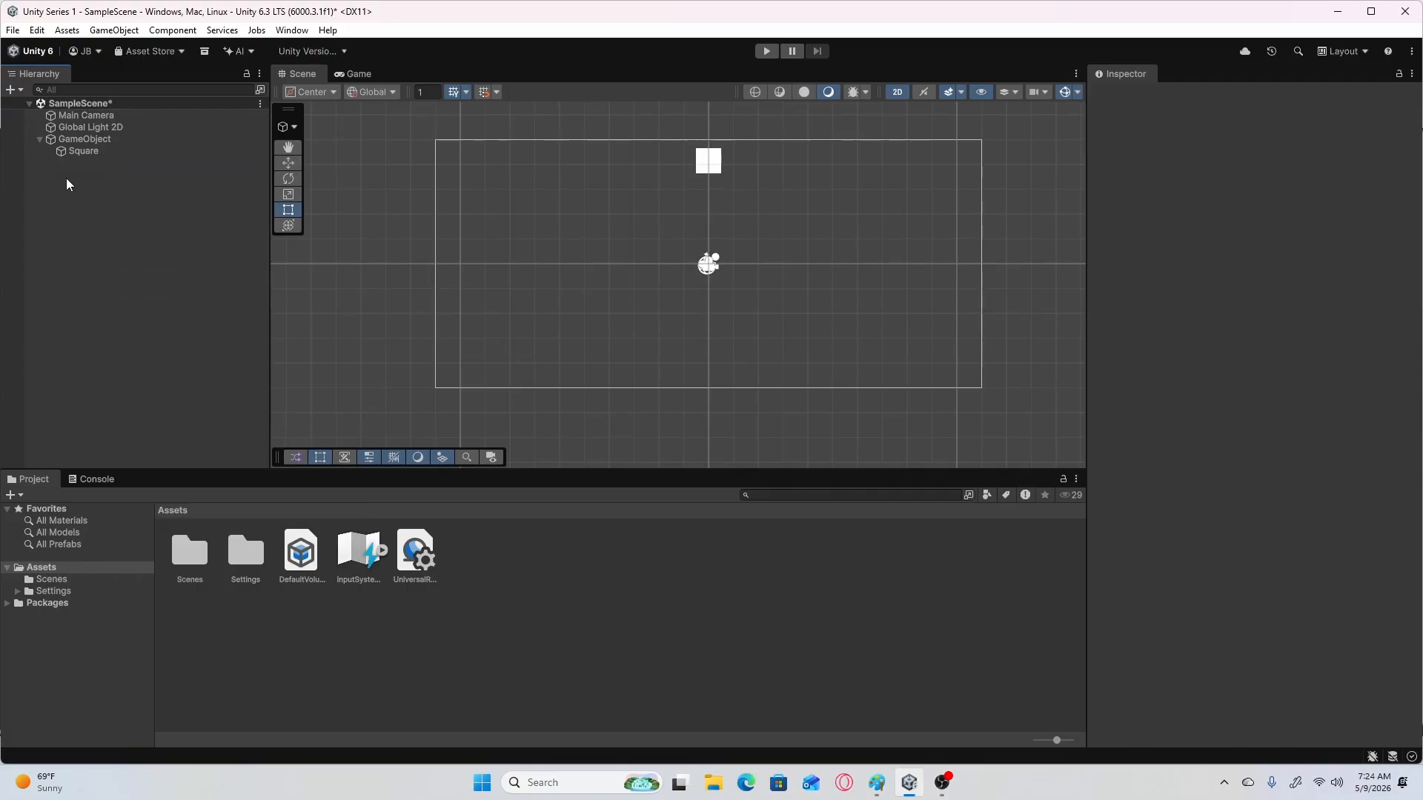
Create a 2D Square sprite at the scene's root level and name it Platform.
right_click(66, 179)
mouse_move(167, 449)
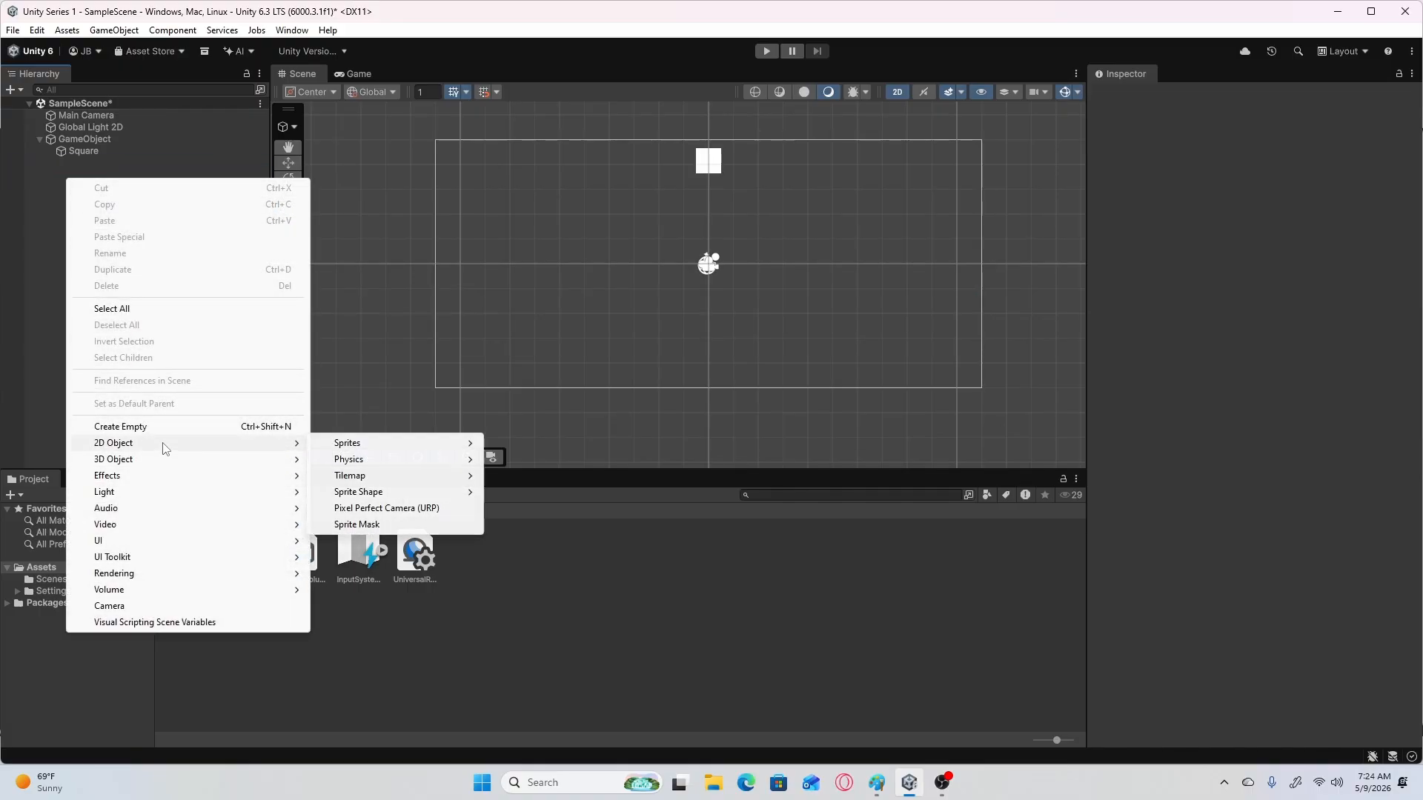
mouse_move(427, 451)
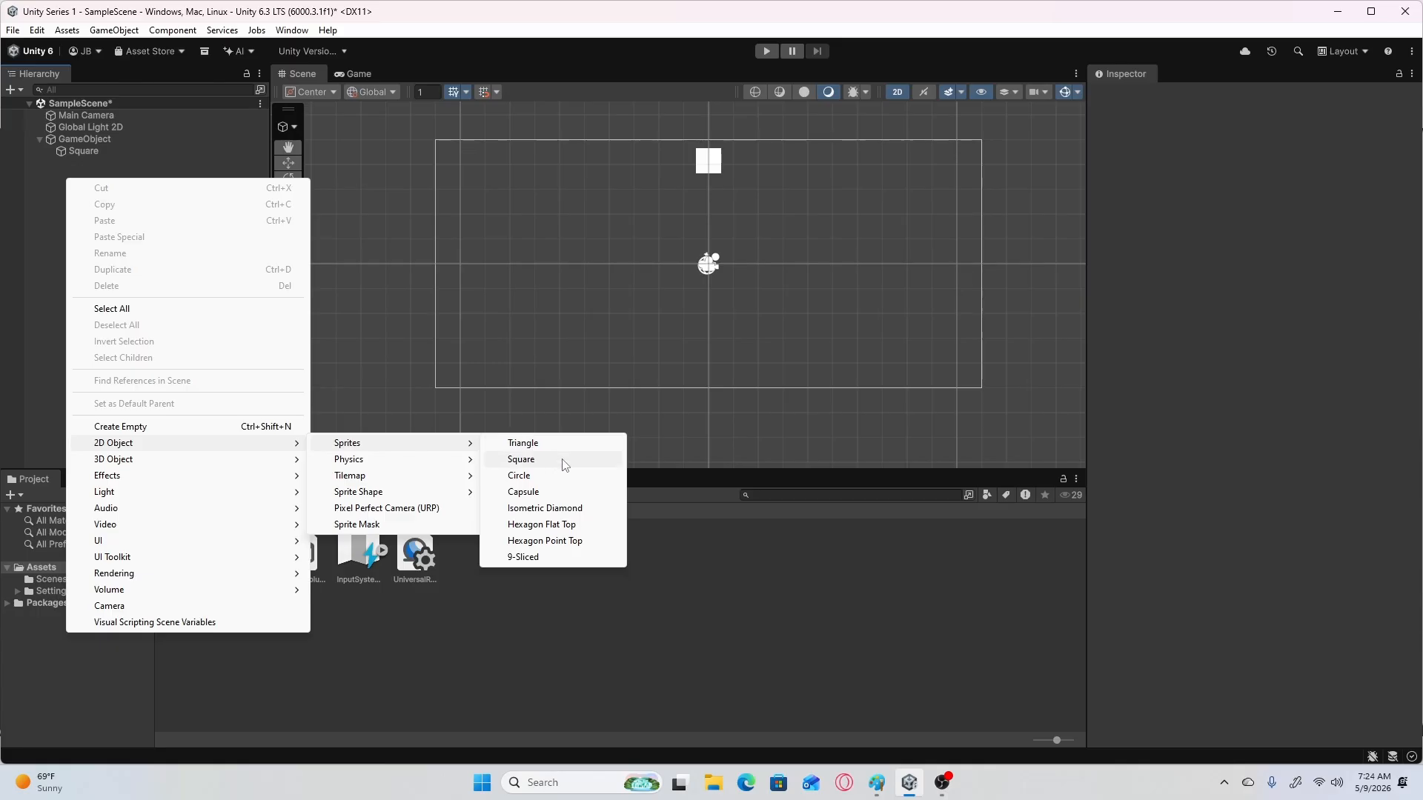
left_click(562, 459)
key("BackSpace")
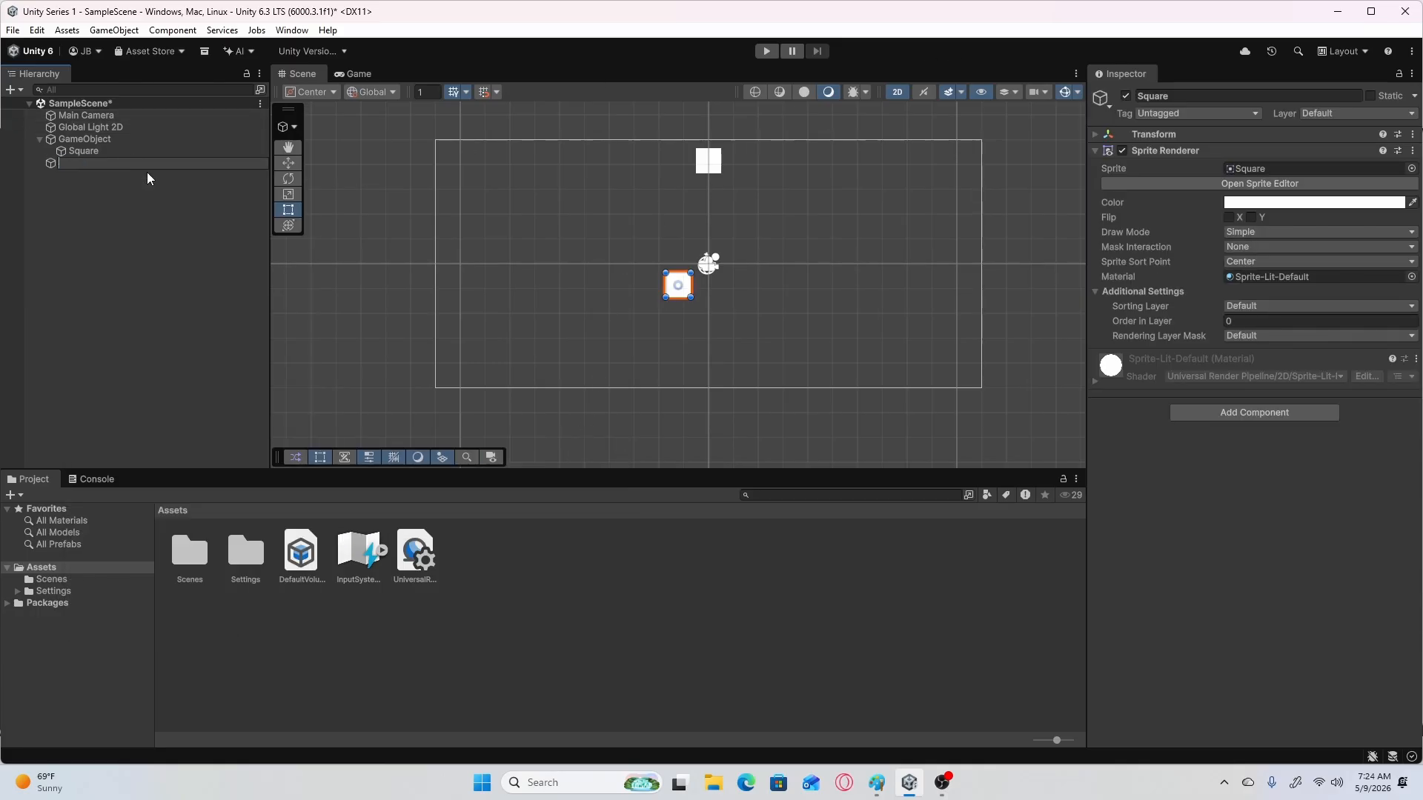
type("Platform")
key("Return")
Delete the Platform square sprite from the scene.
right_click(131, 164)
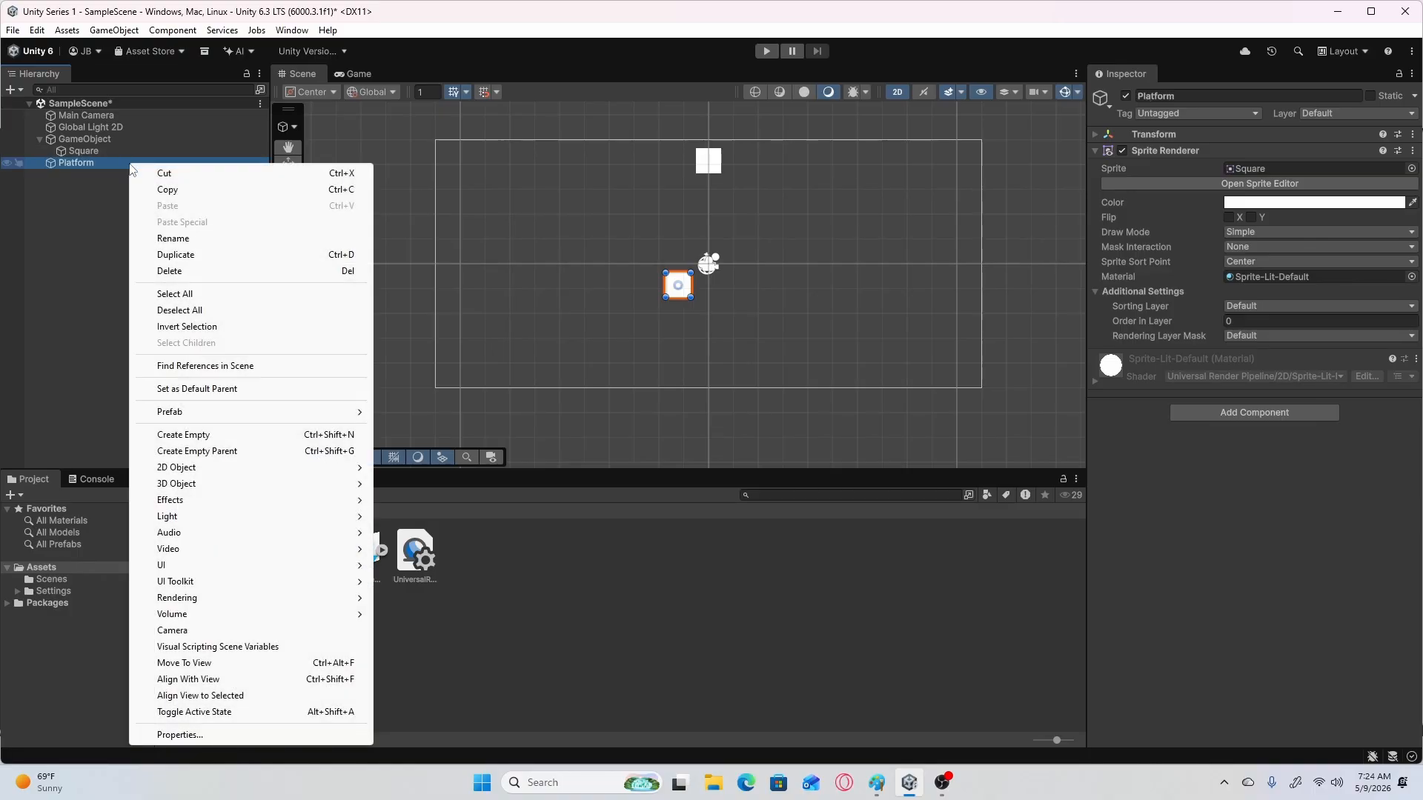
left_click(684, 294)
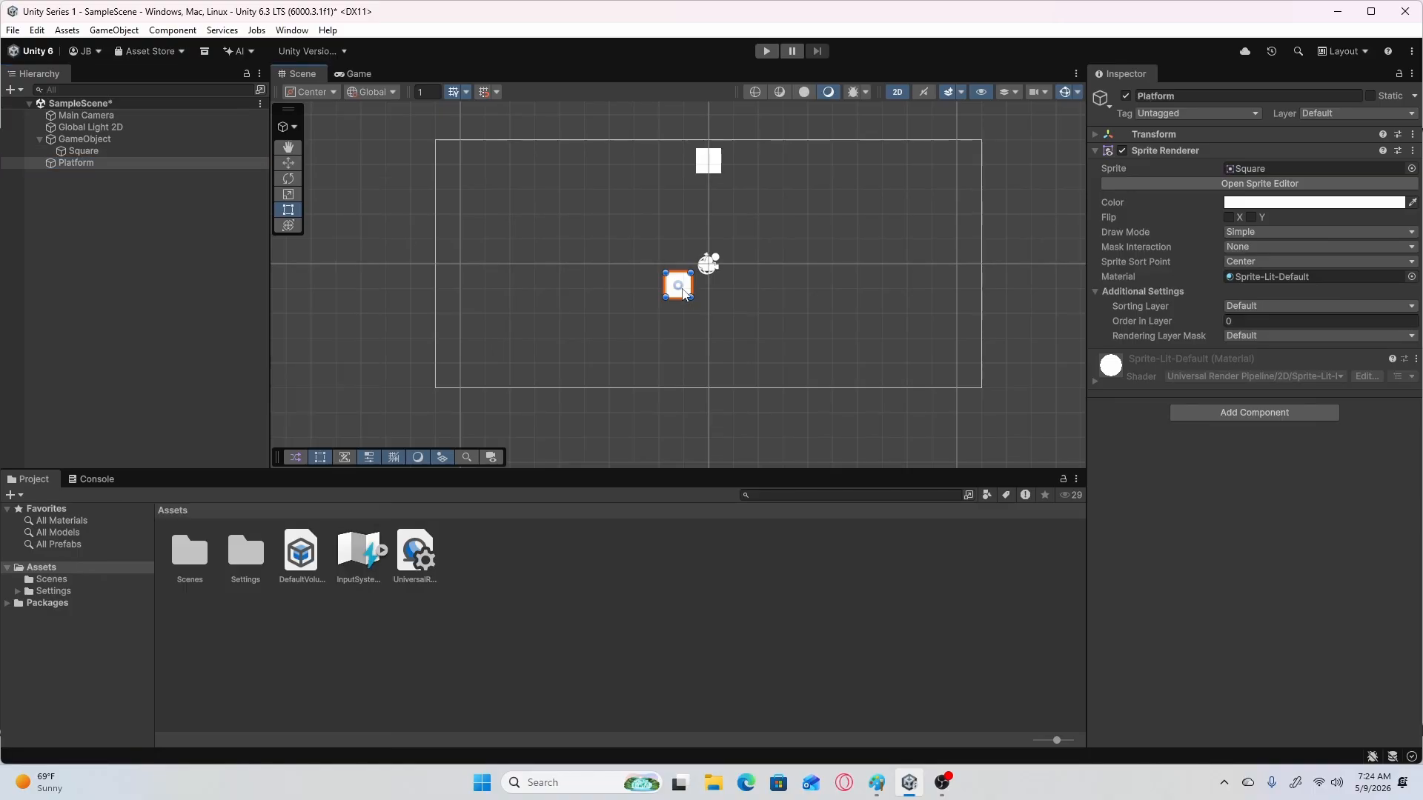
right_click(91, 163)
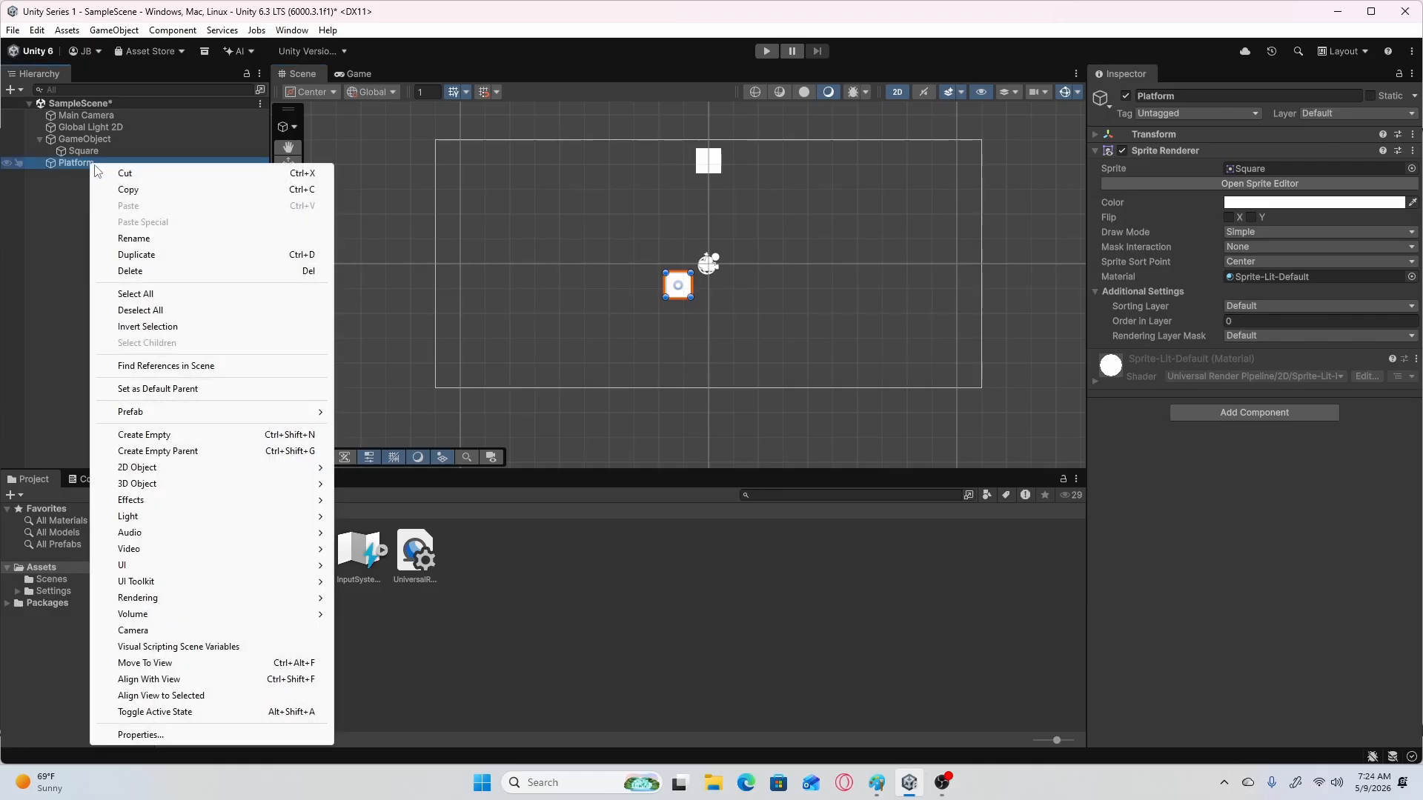
left_click(175, 270)
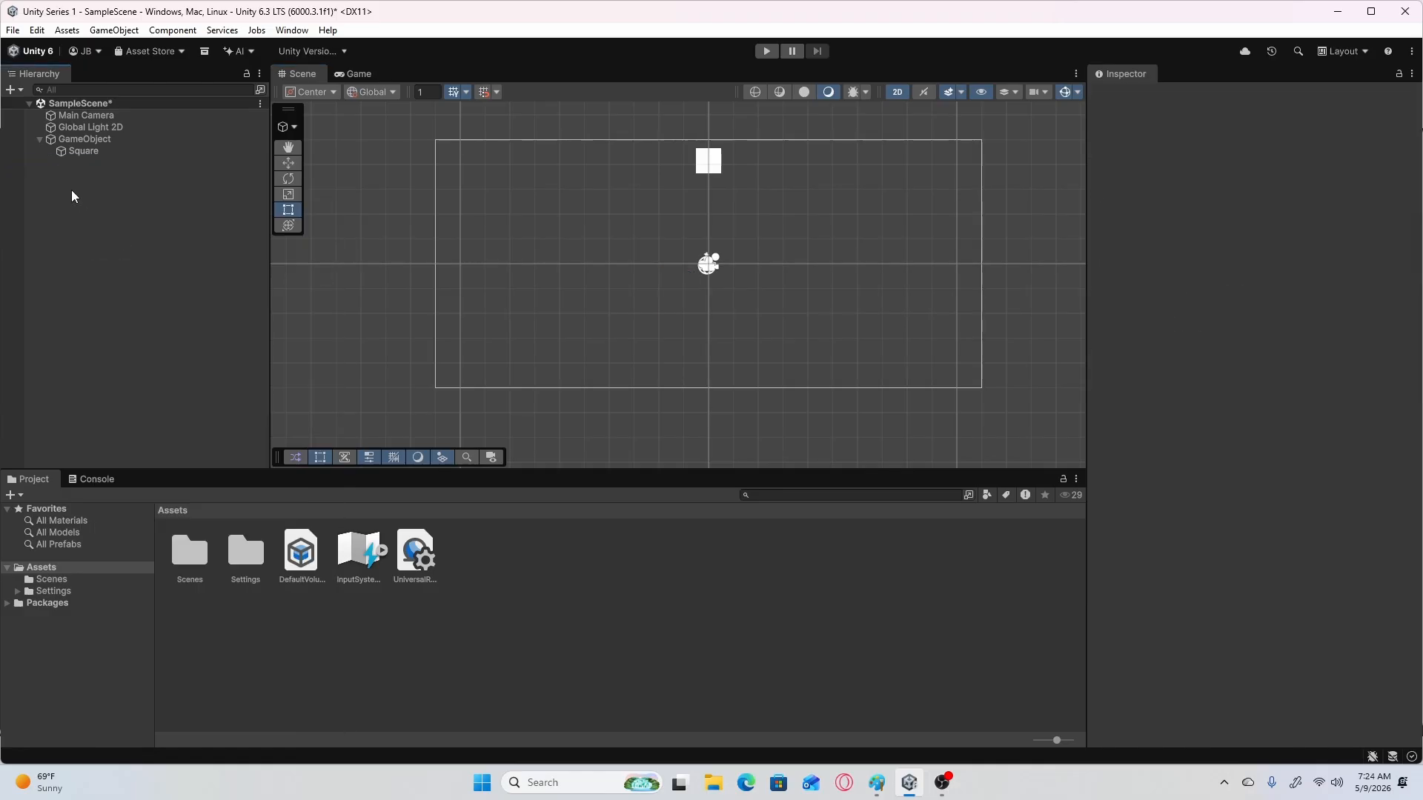
Create an empty game object at the scene's root level and name it Plaitform.
right_click(71, 191)
left_click(152, 437)
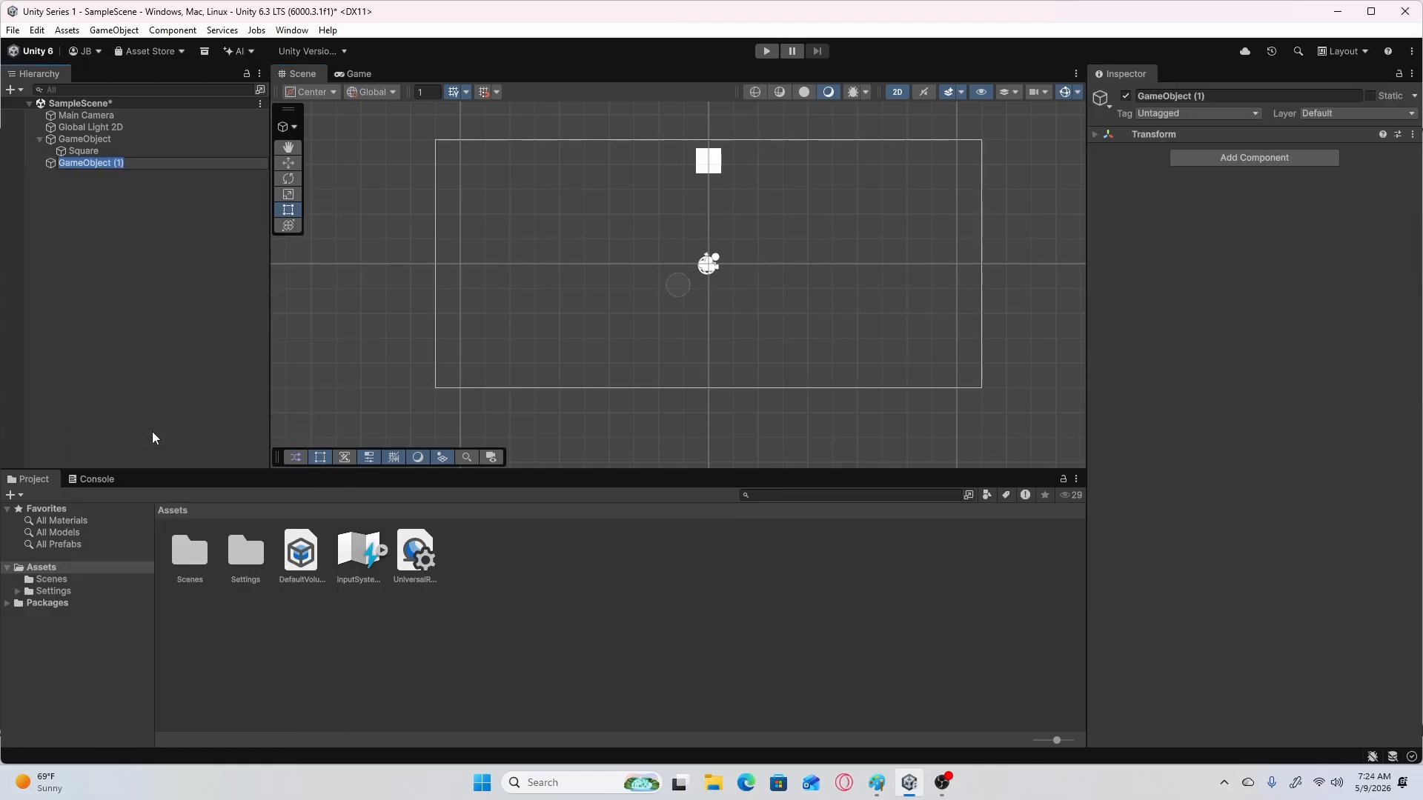
type("Player")
key("BackSpace")
key("BackSpace")
key("BackSpace")
key("BackSpace")
type("aitfr")
key("BackSpace")
type("orm")
key("Return")
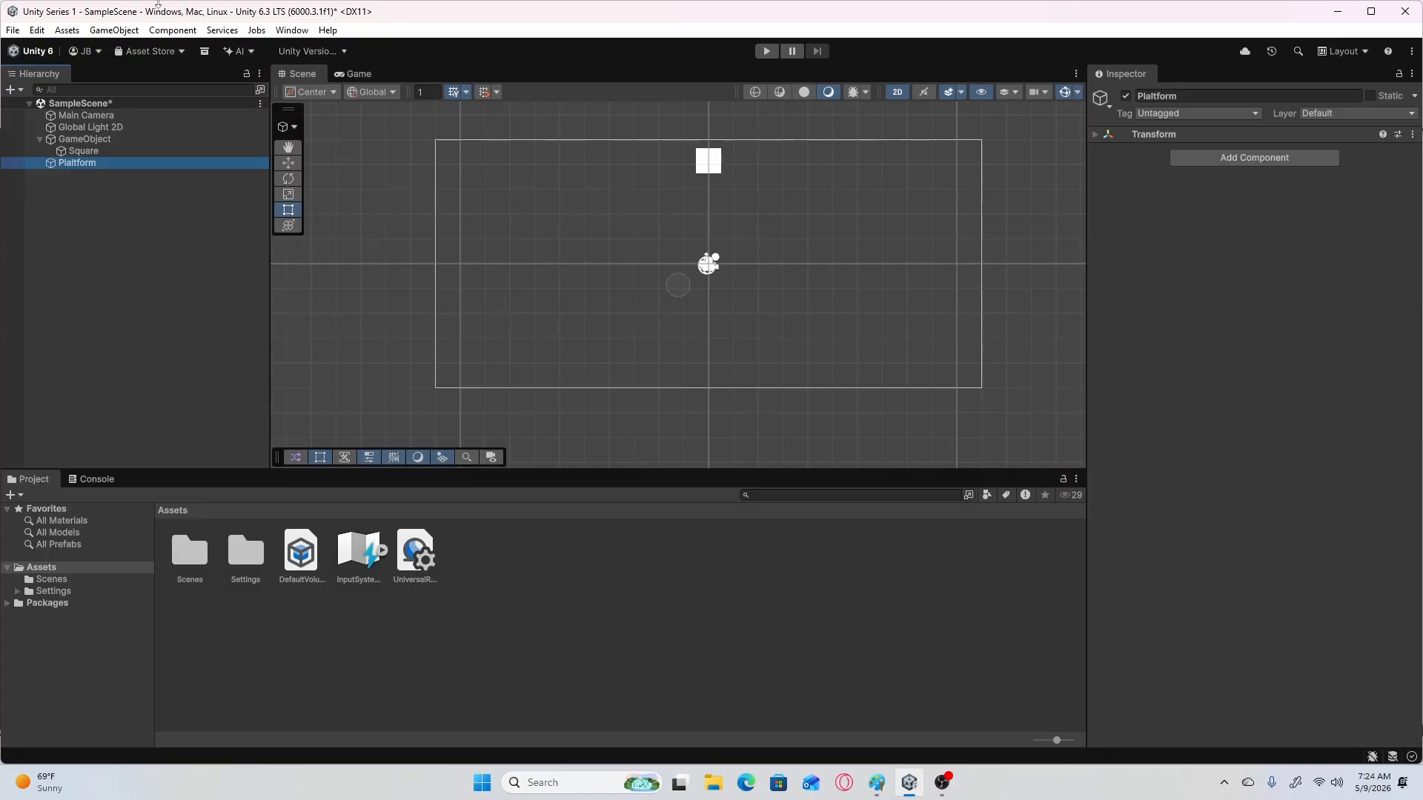
Expand Plaitform's Transform and move the object with the Move tool to about X -7.67, Y -3.72.
left_click(1173, 137)
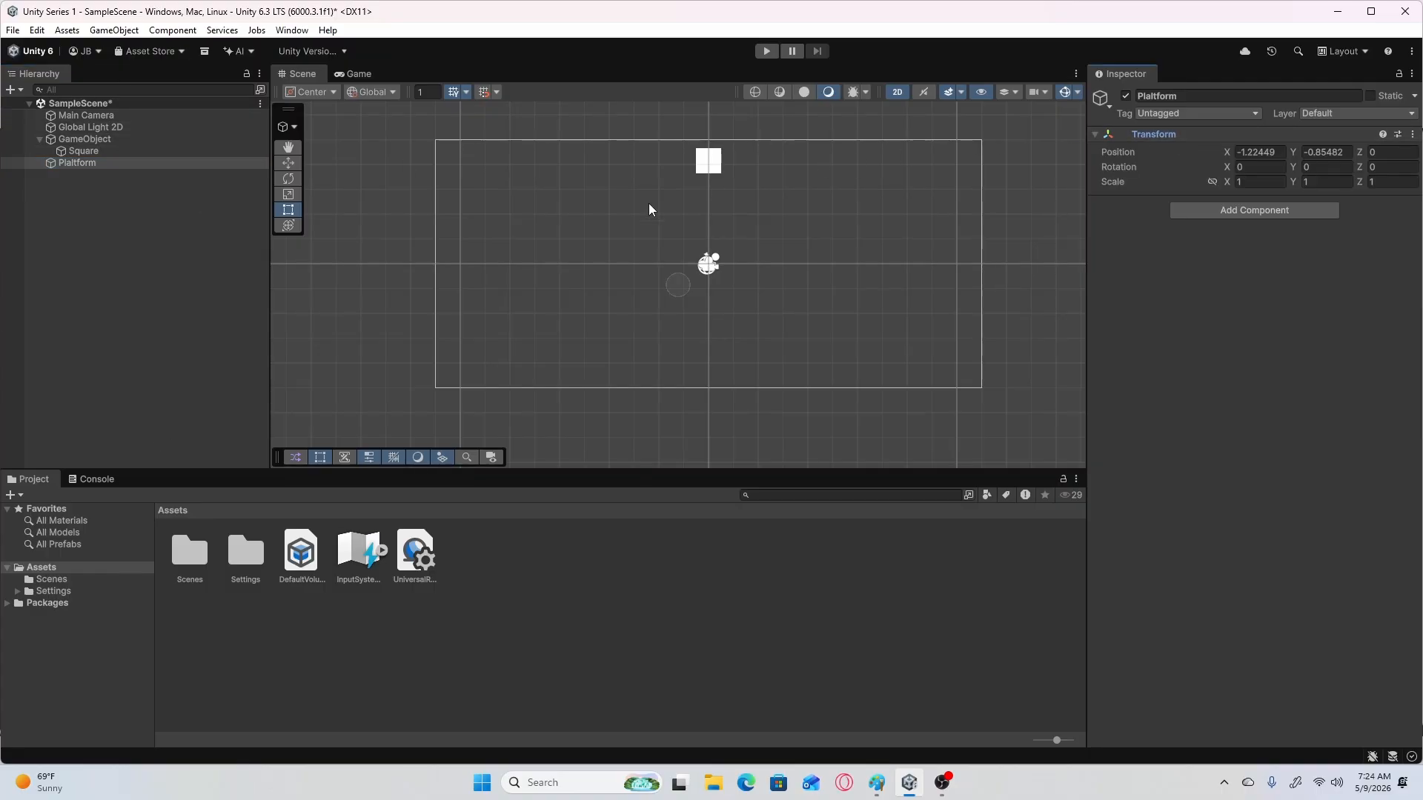
left_click(288, 163)
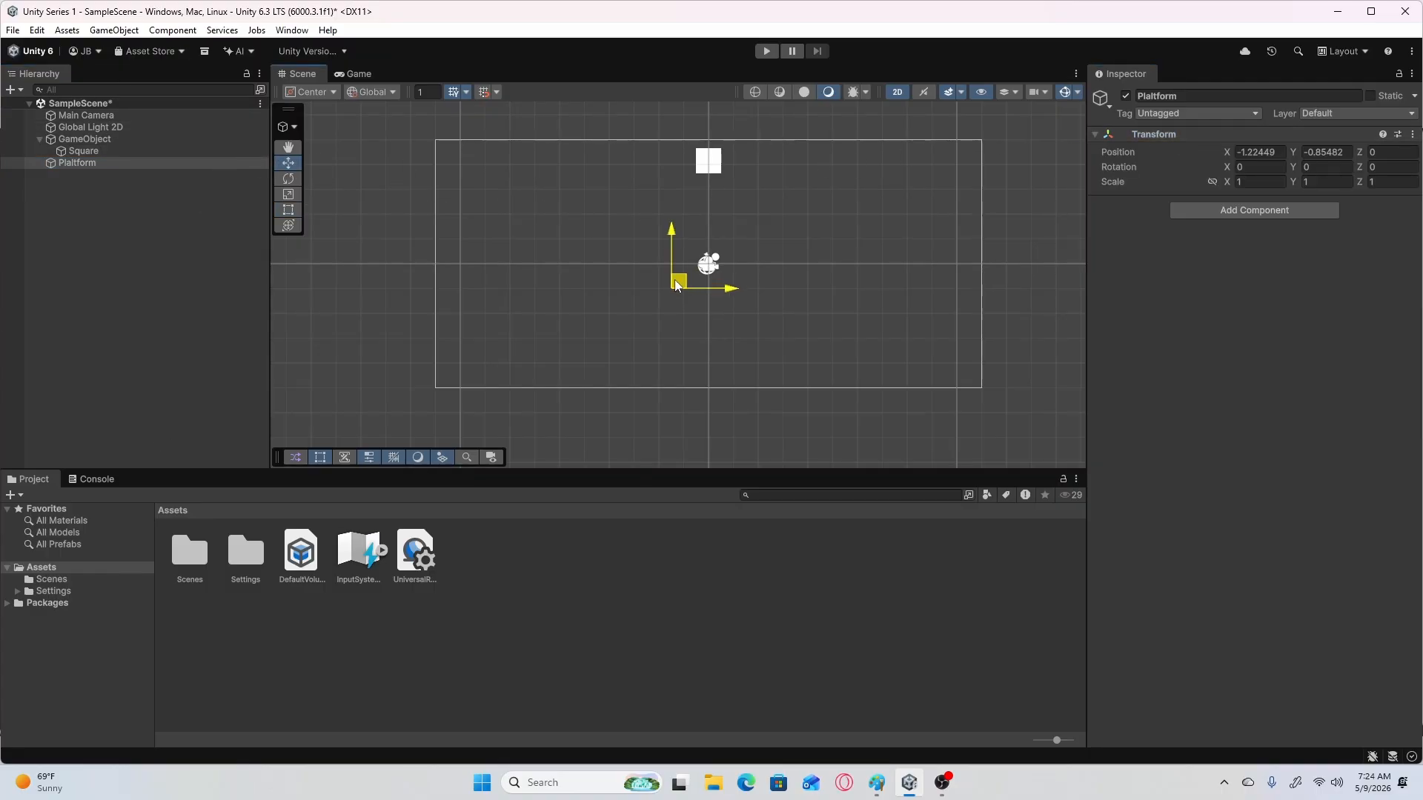
left_click_drag(676, 285, 523, 352)
Create a 2D Square sprite as a child of the Plaitform object.
left_click(99, 162)
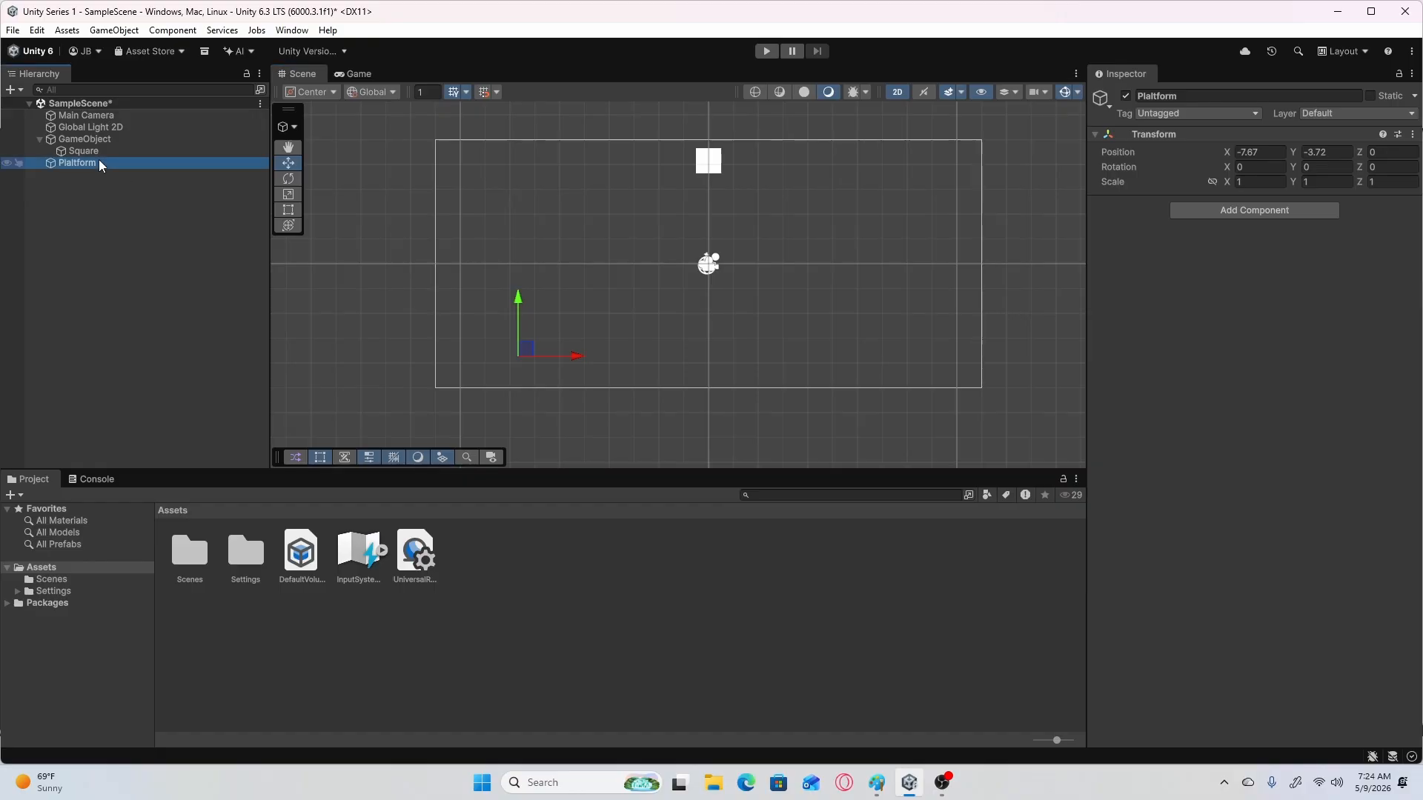
right_click(99, 162)
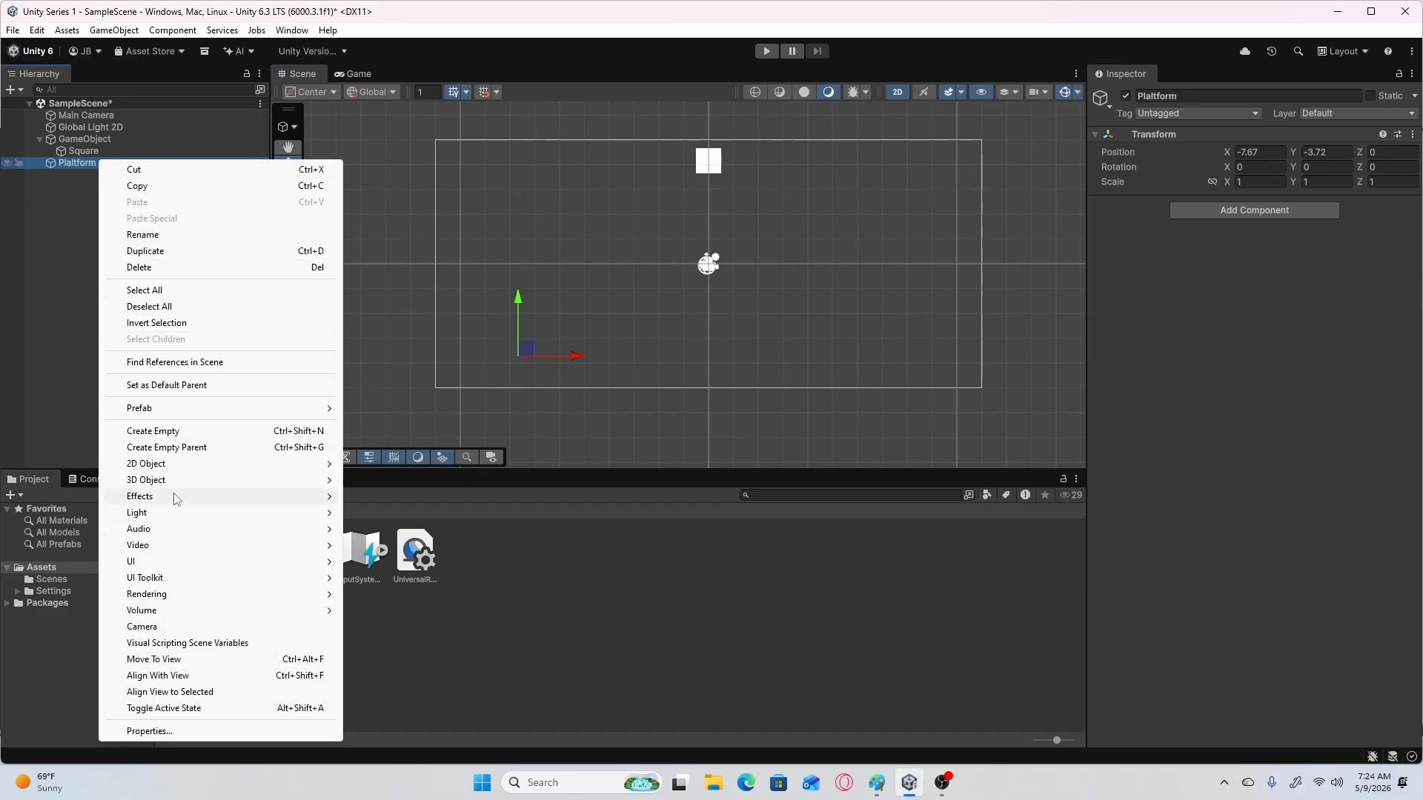
mouse_move(222, 464)
mouse_move(392, 463)
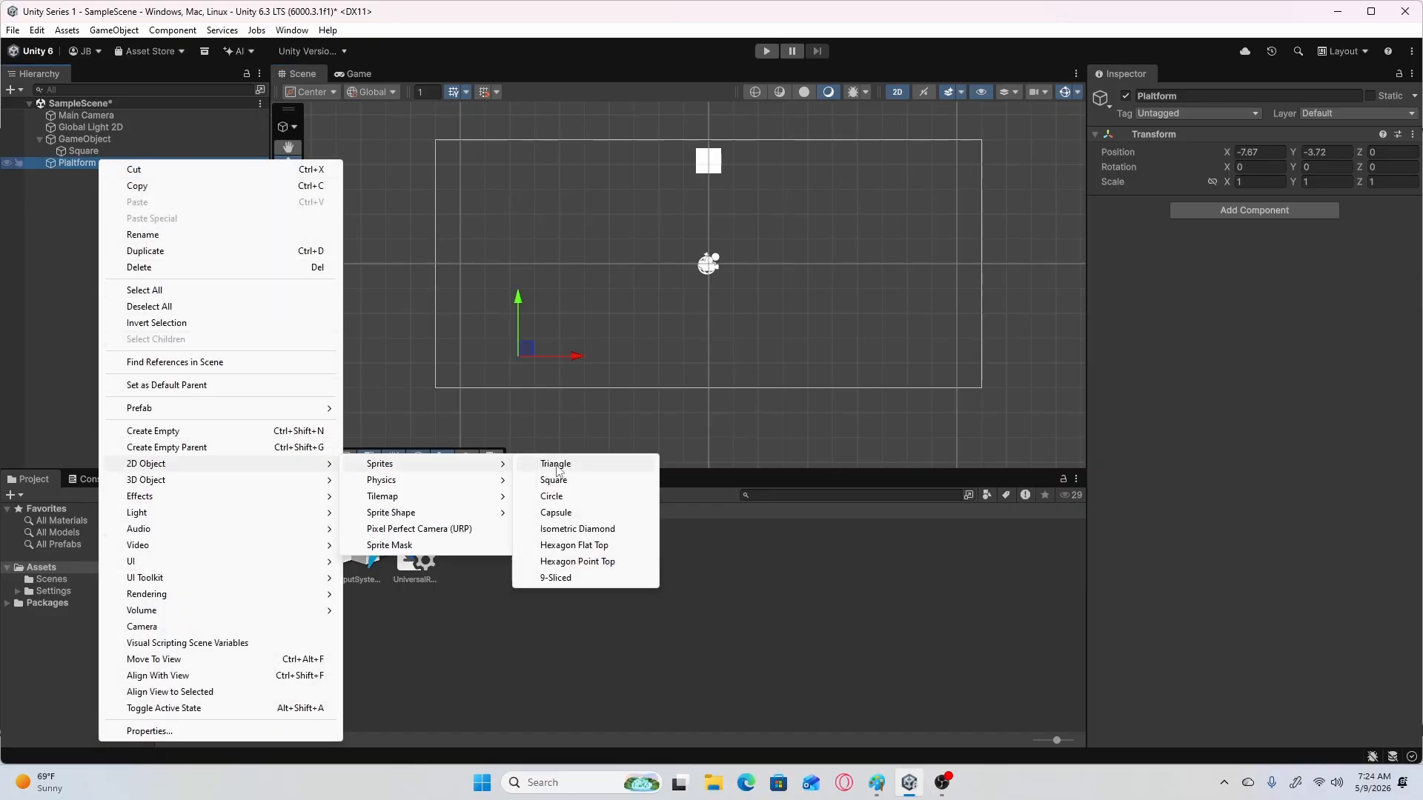
left_click(600, 481)
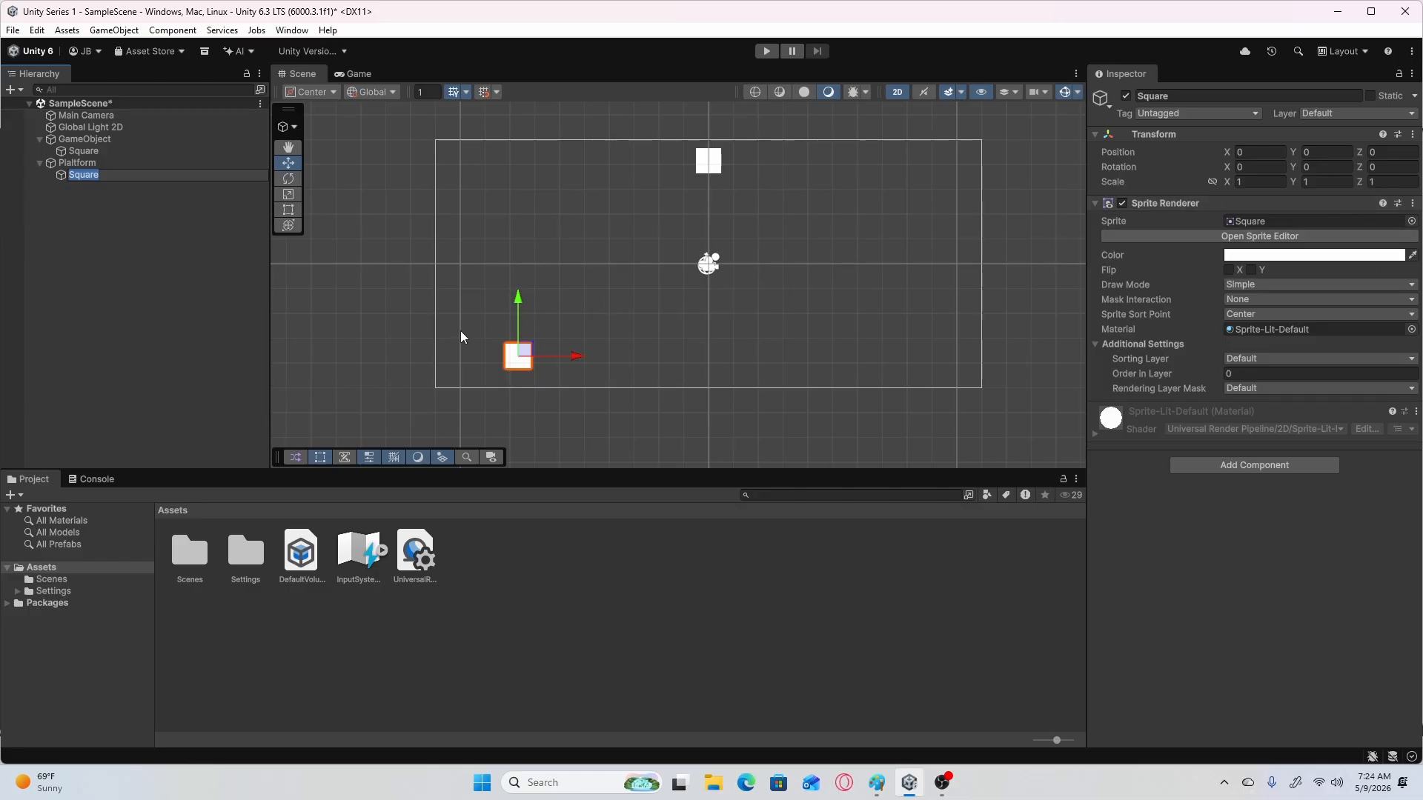
Stretch Plaitform's Square horizontally with the Rect tool to about X scale 20.34, centred at about X position 7.85.
left_click(288, 209)
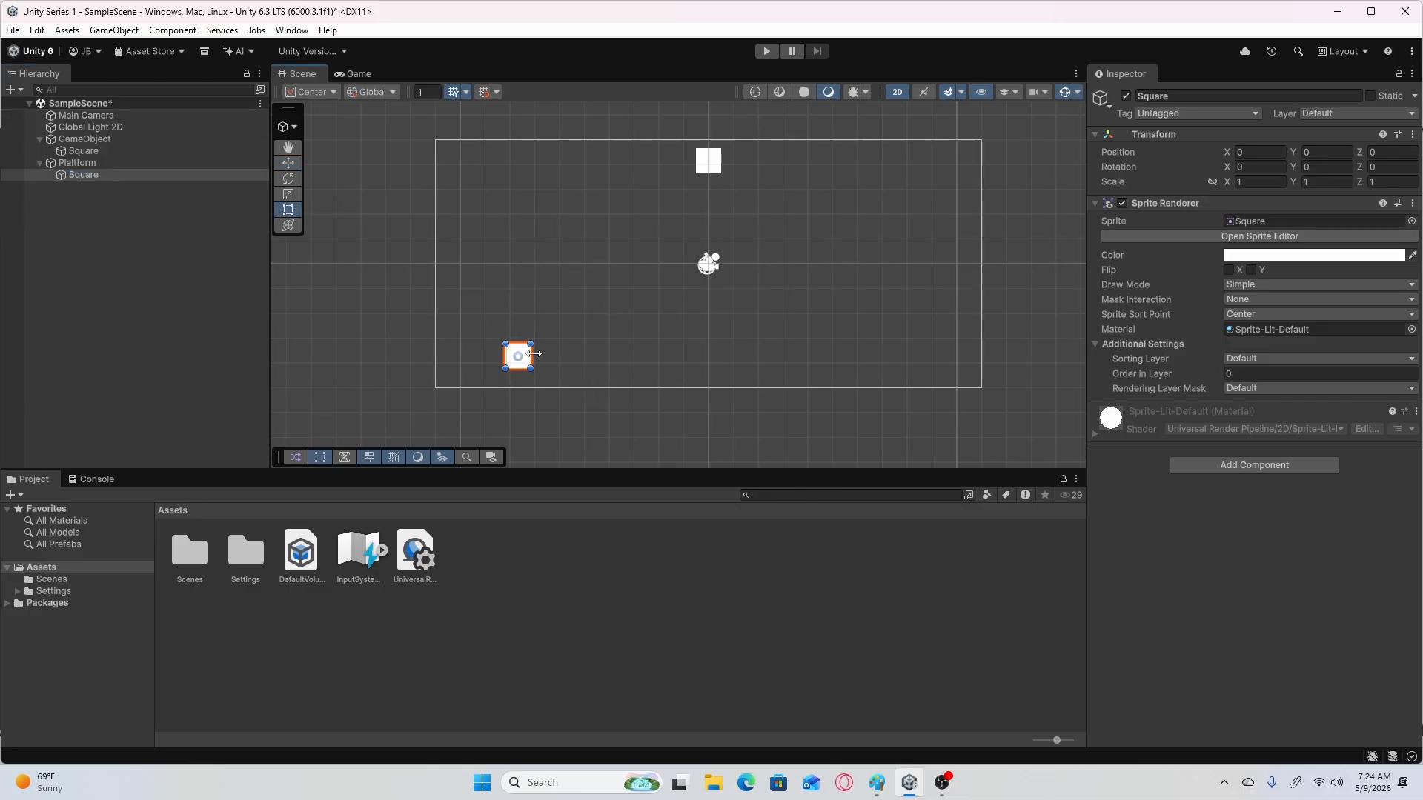
left_click_drag(535, 354, 966, 356)
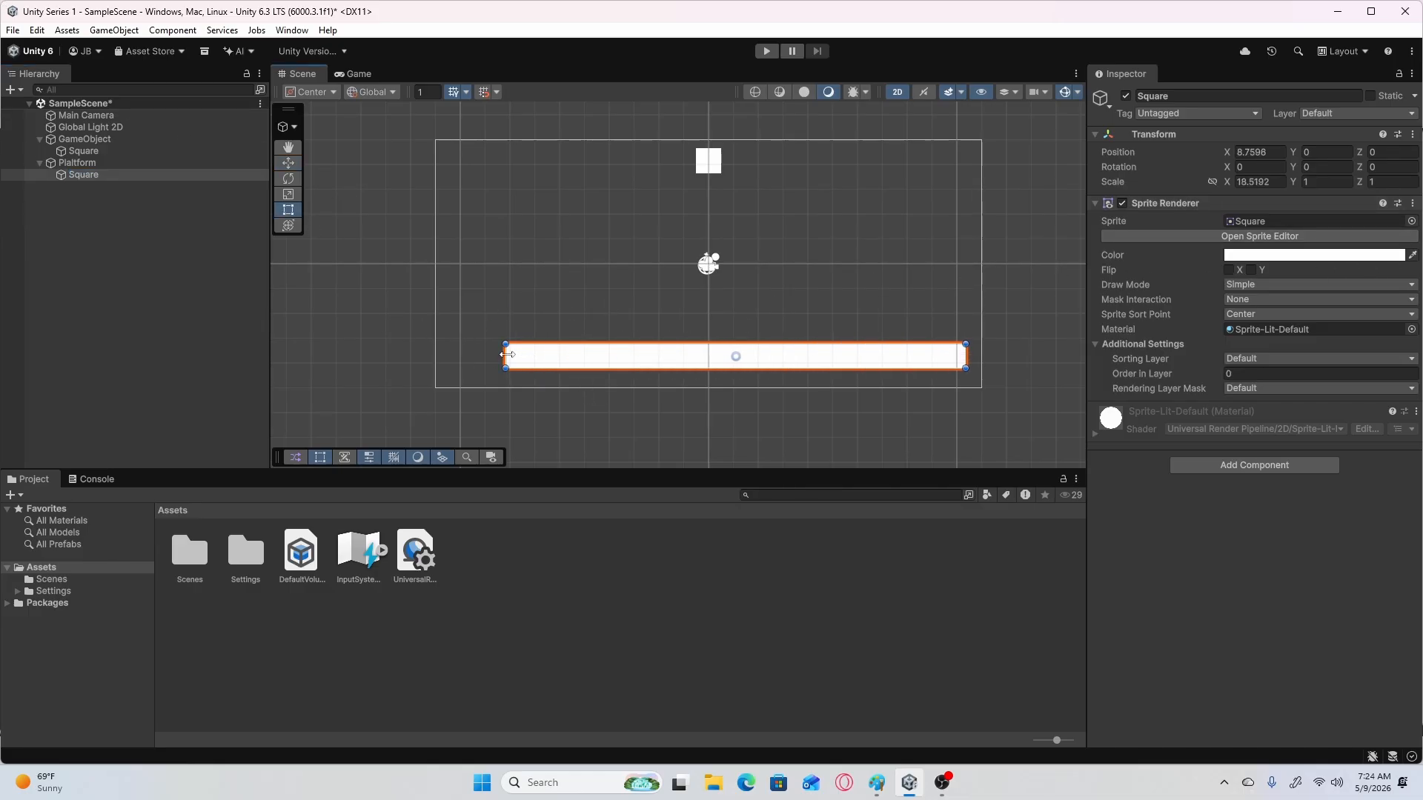
left_click_drag(507, 354, 460, 355)
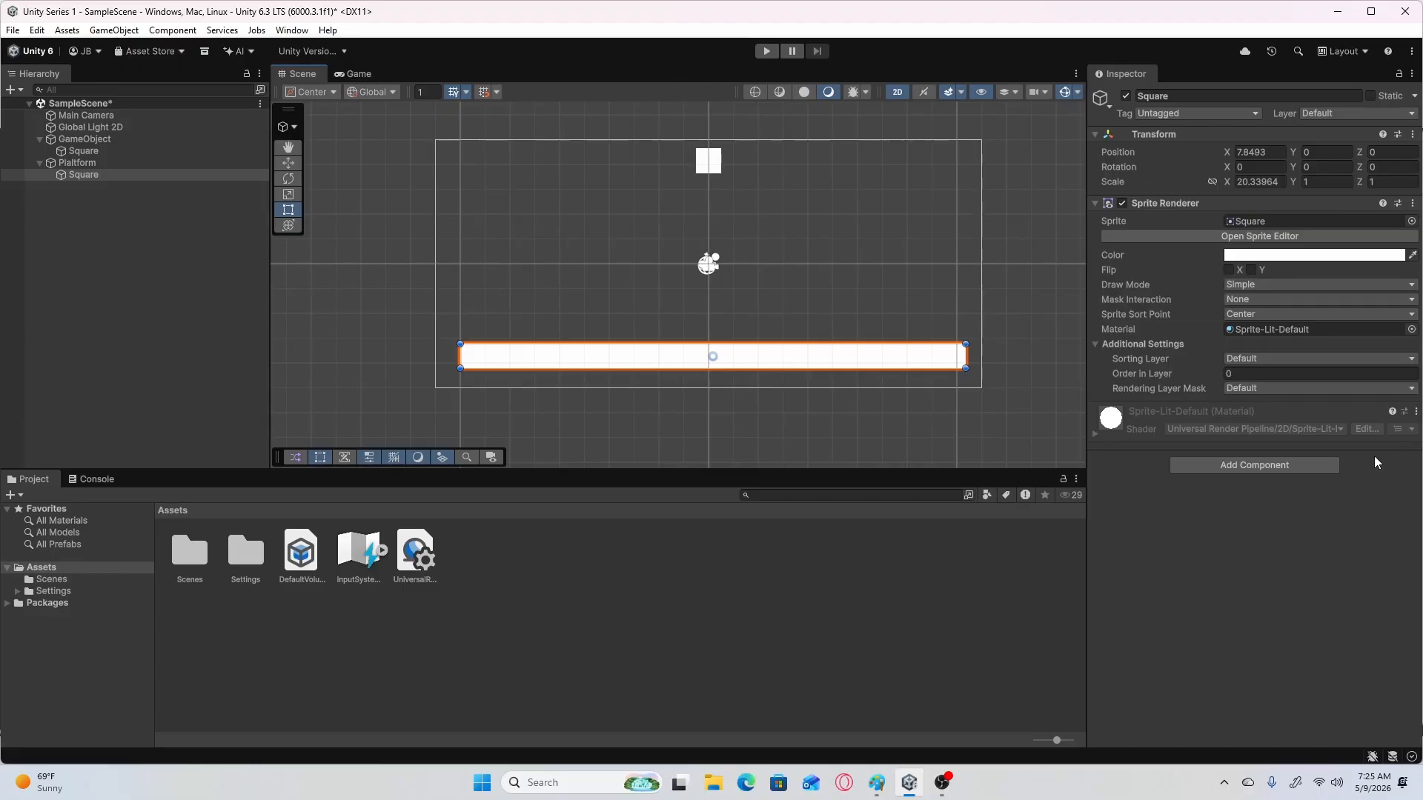
Try a Box Collider 2D on Plaitform's Square in a test run of the scene, and remove the component.
left_click(1292, 469)
left_click(1291, 532)
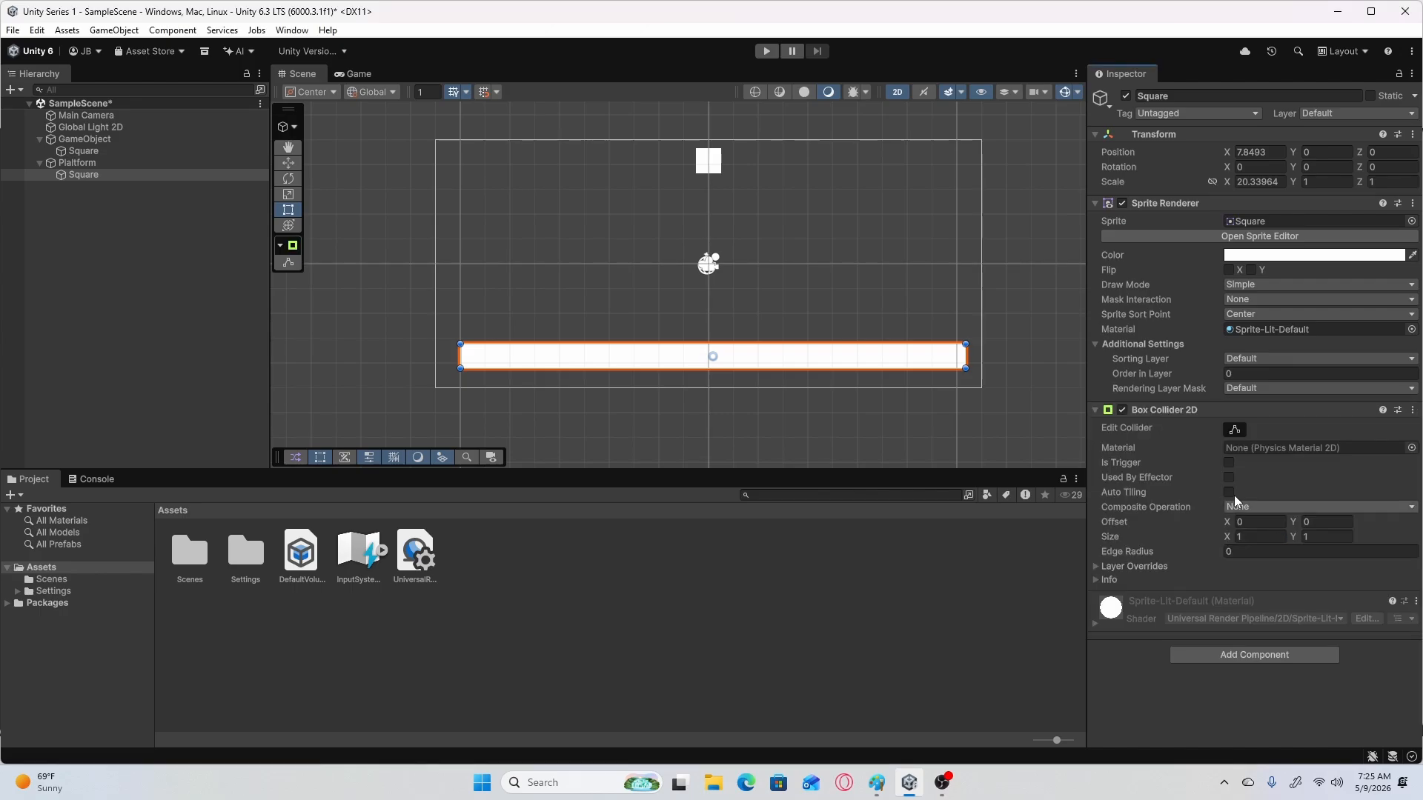
left_click(764, 53)
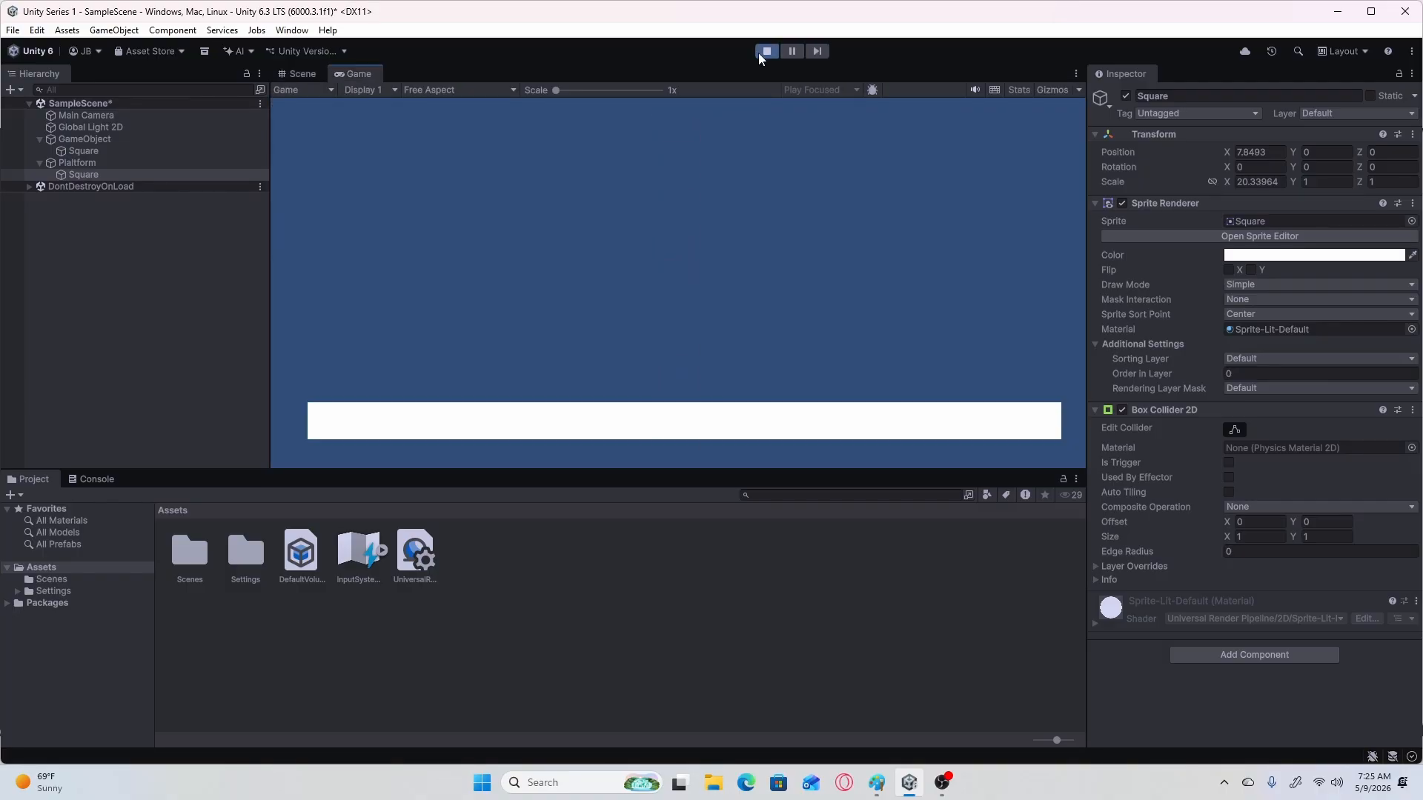
left_click(763, 51)
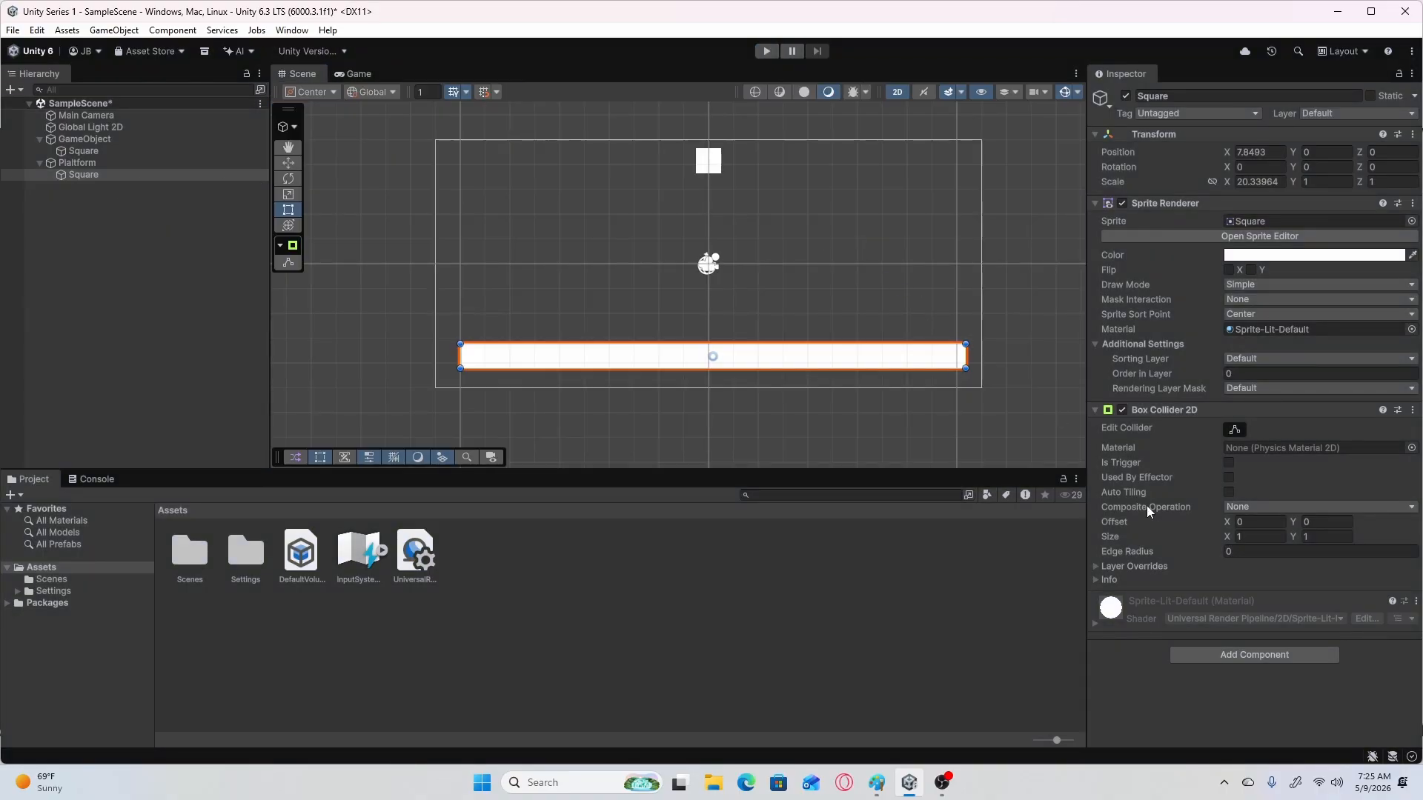
right_click(1249, 418)
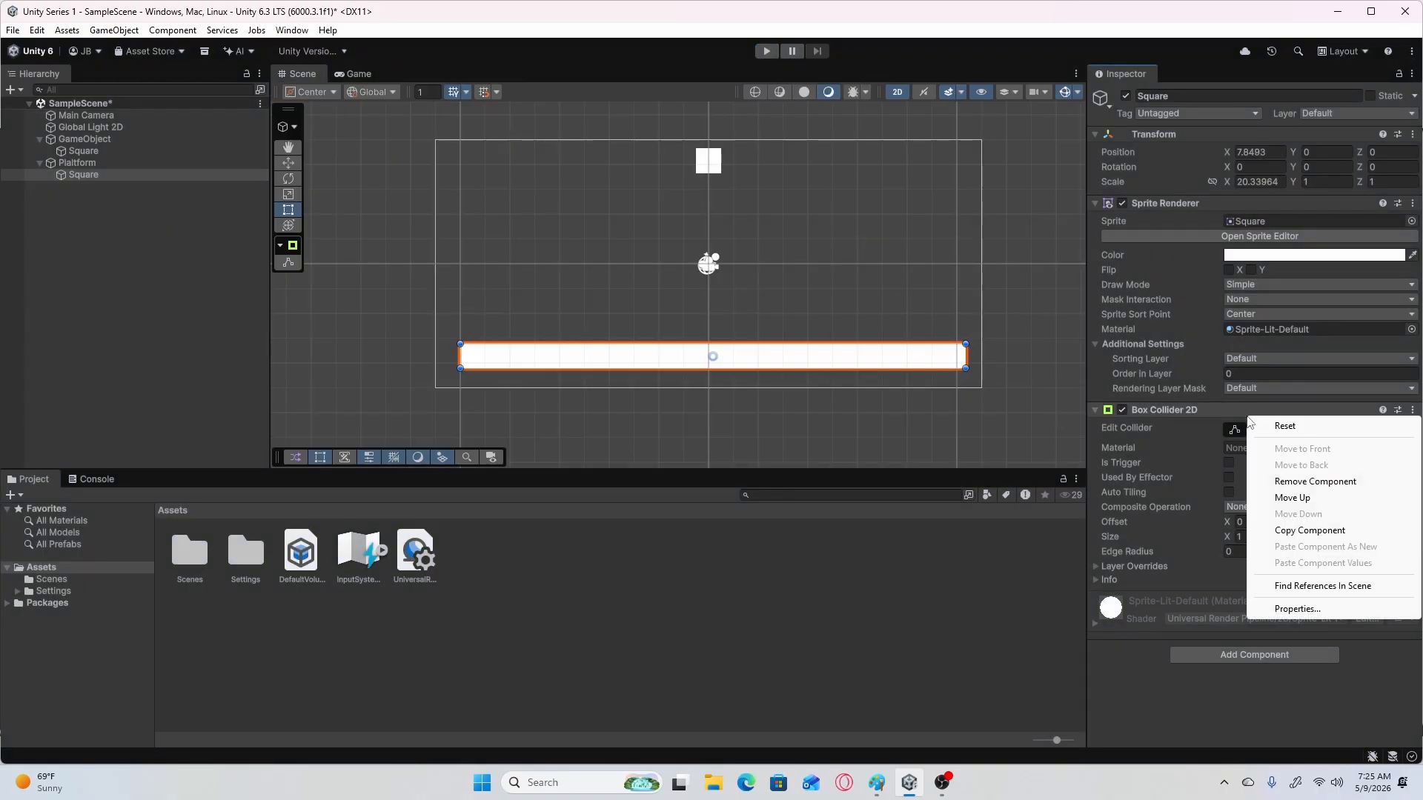
left_click(1298, 483)
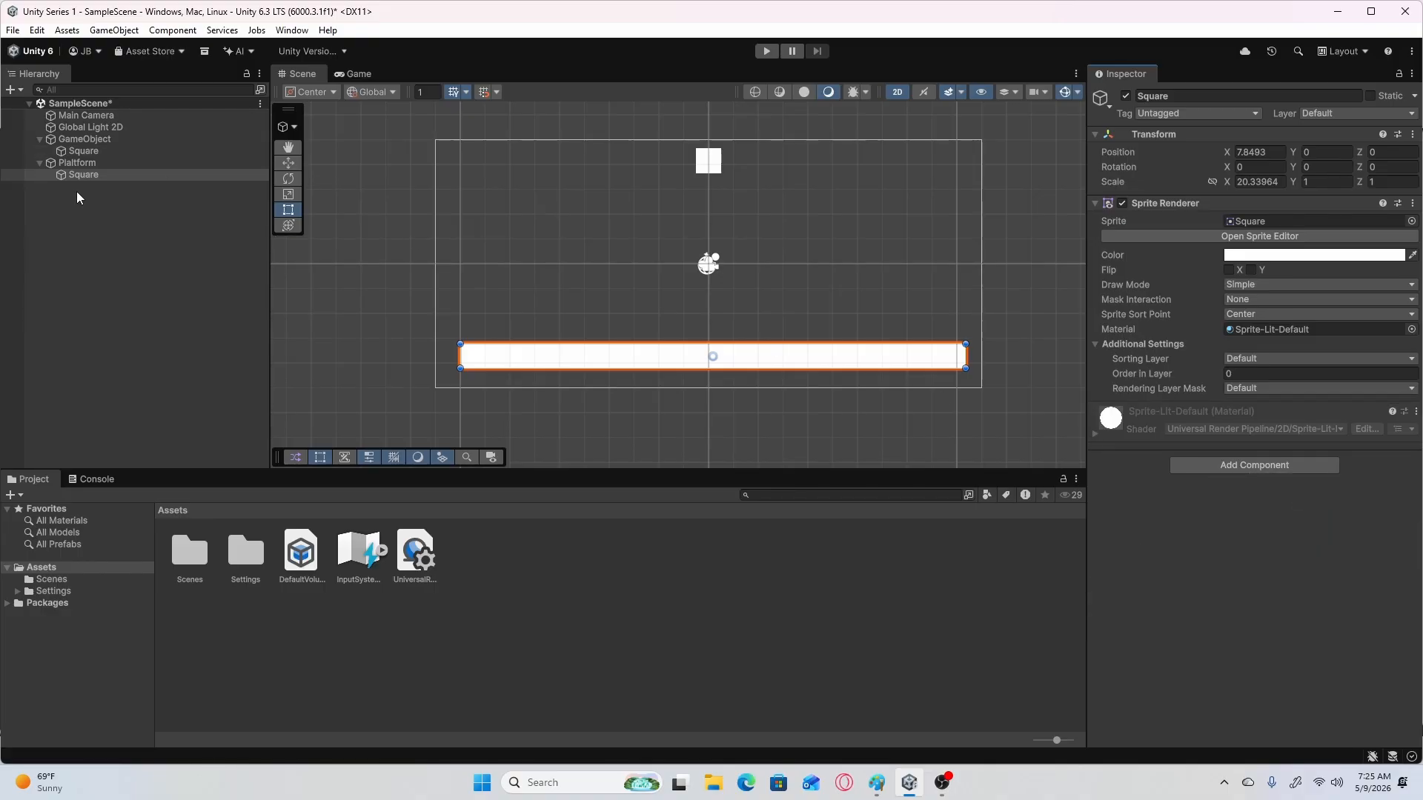
Add a Box Collider 2D component to the parent Plaitform object.
left_click(117, 163)
left_click(1283, 210)
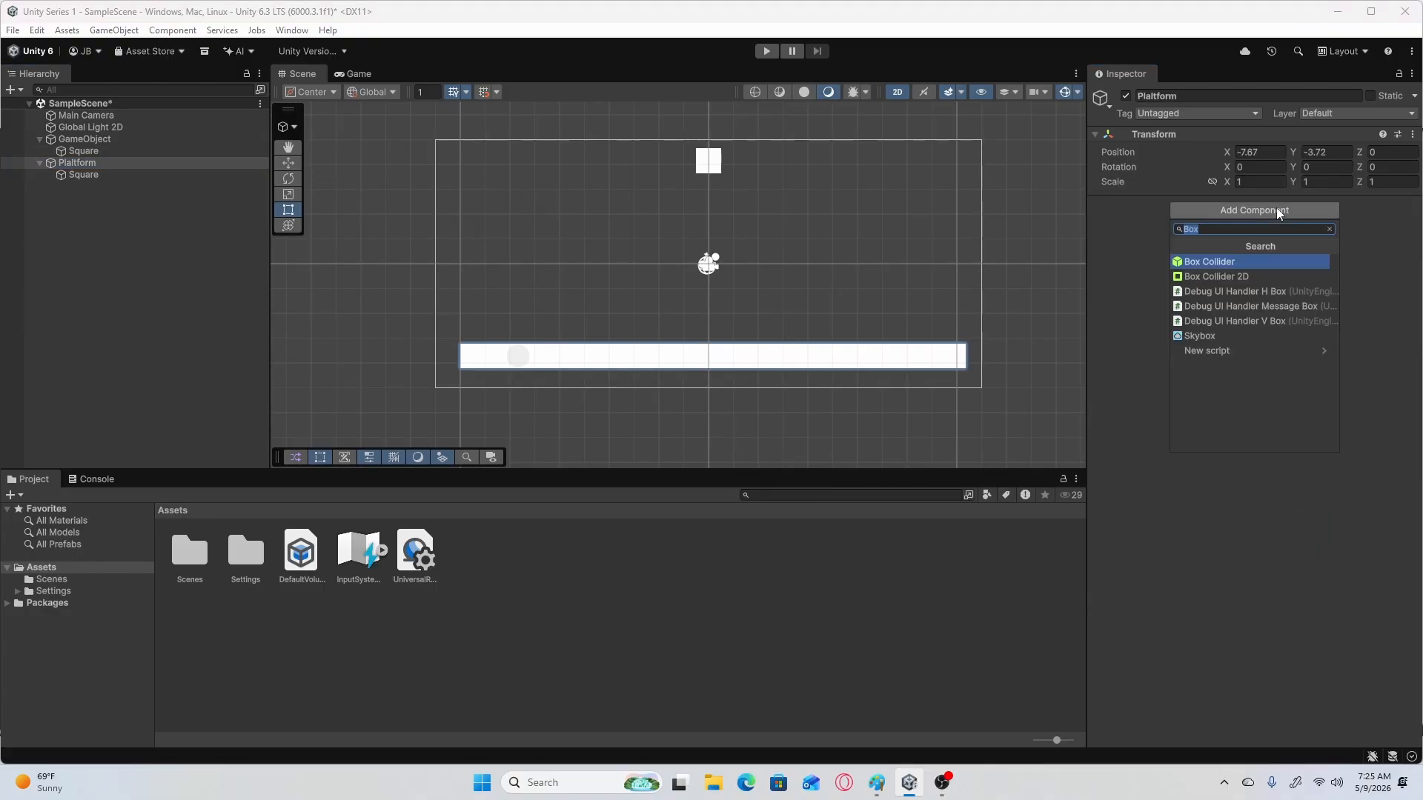
left_click(1219, 274)
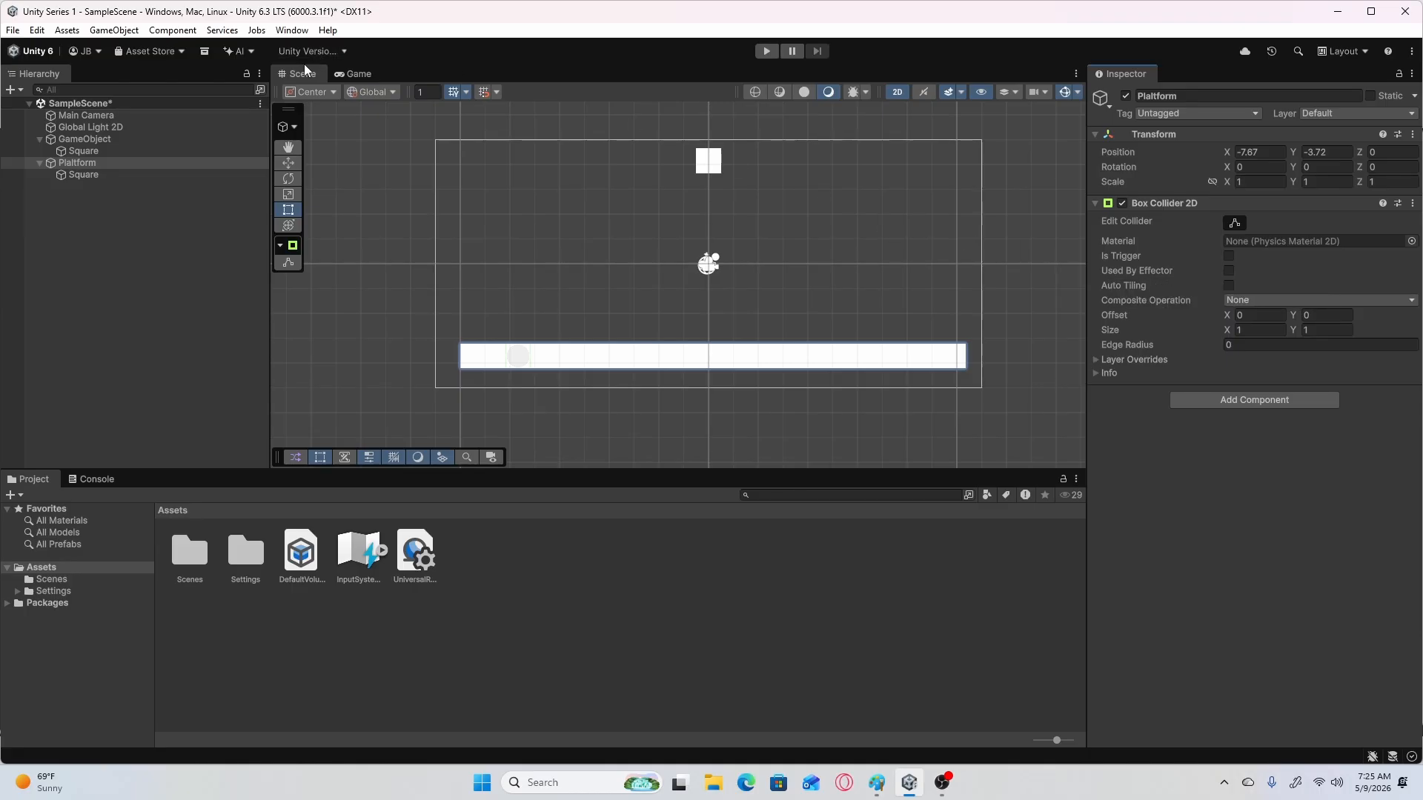
Rename the GameObject holding the upper square to Player and add a Box Collider 2D to it.
left_click(122, 138)
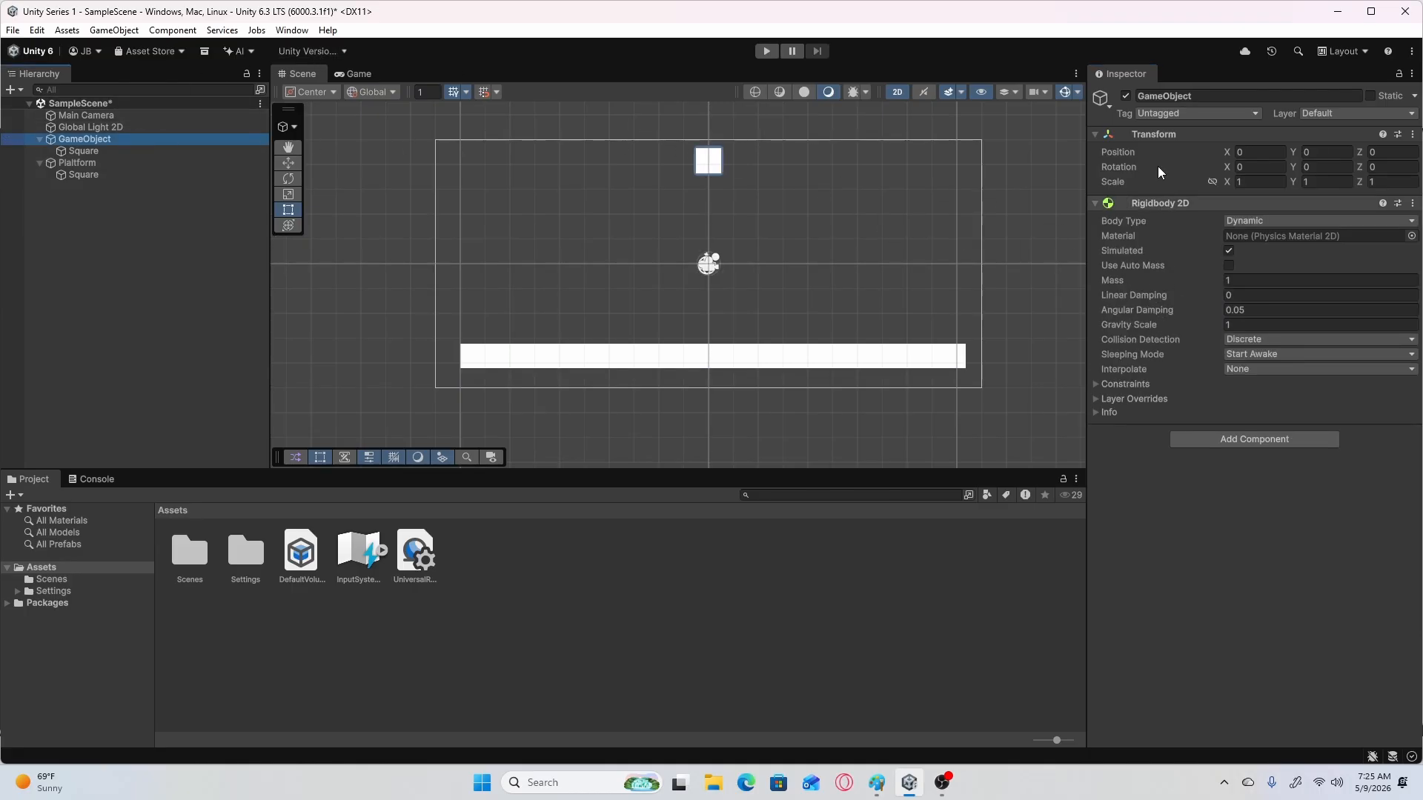
left_click(1196, 94)
type("Plasyter")
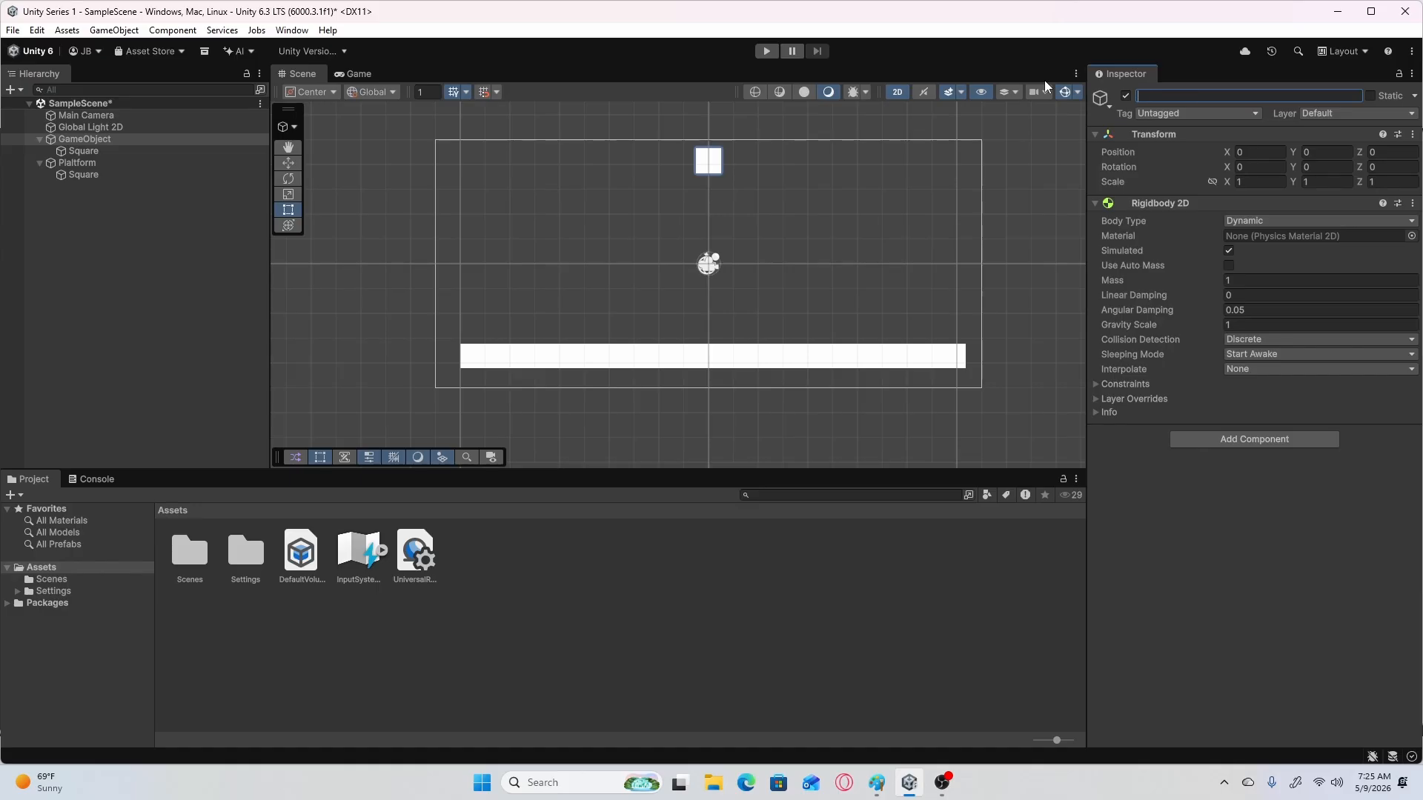
key("BackSpace")
key("BackSpace")
key("BackSpace")
key("BackSpace")
key("BackSpace")
type("yer")
key("Return")
left_click(1263, 440)
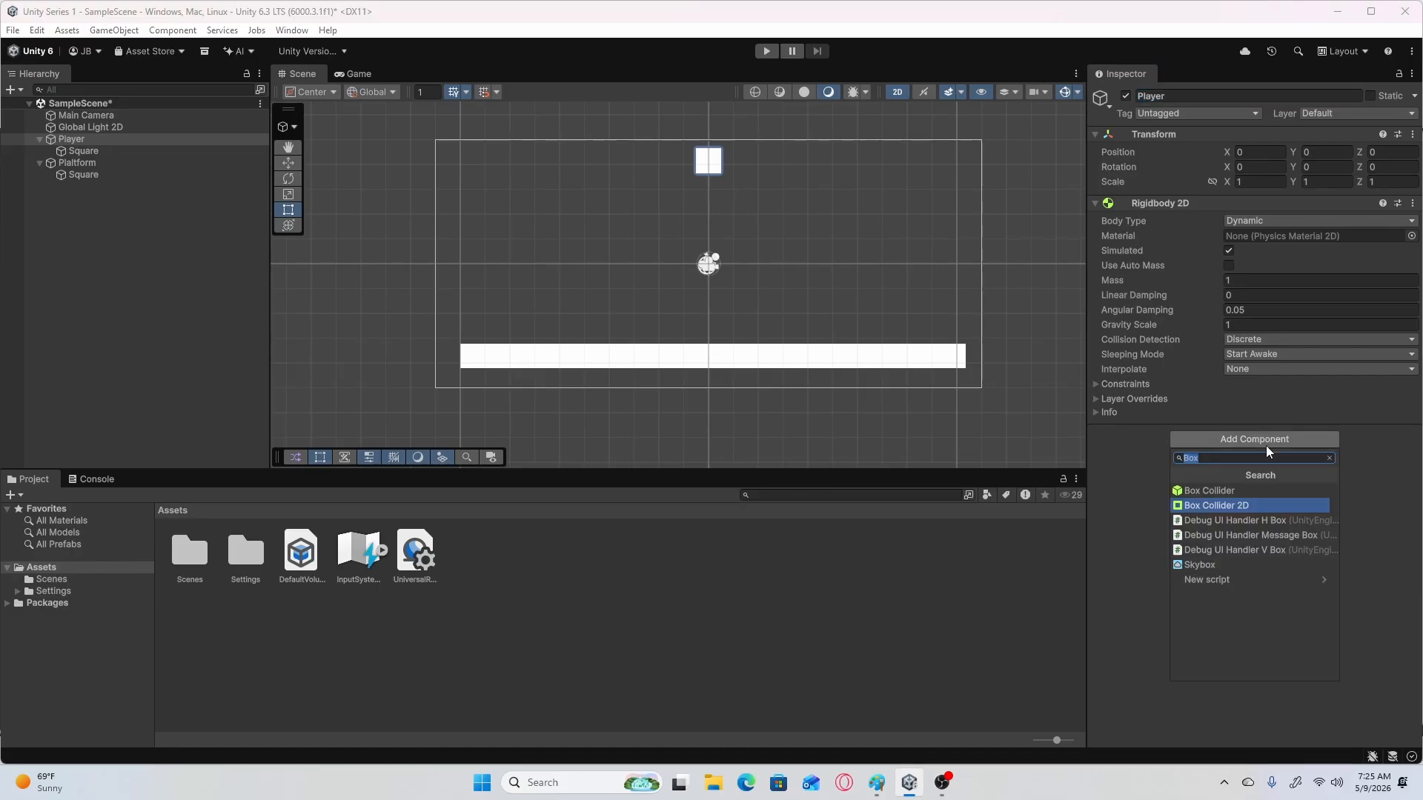
left_click(1238, 501)
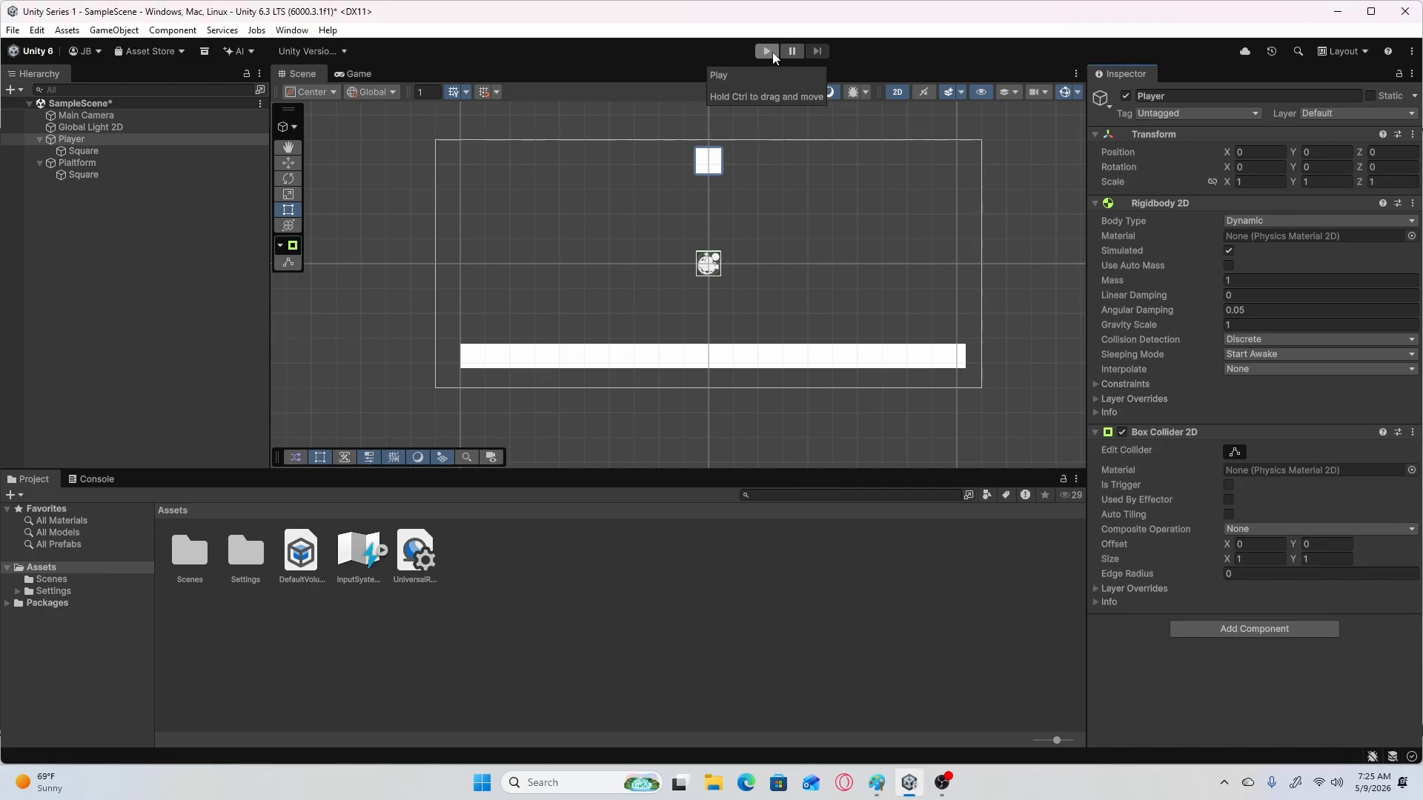
Delete the Player object together with its child Square from the scene.
left_click(113, 139)
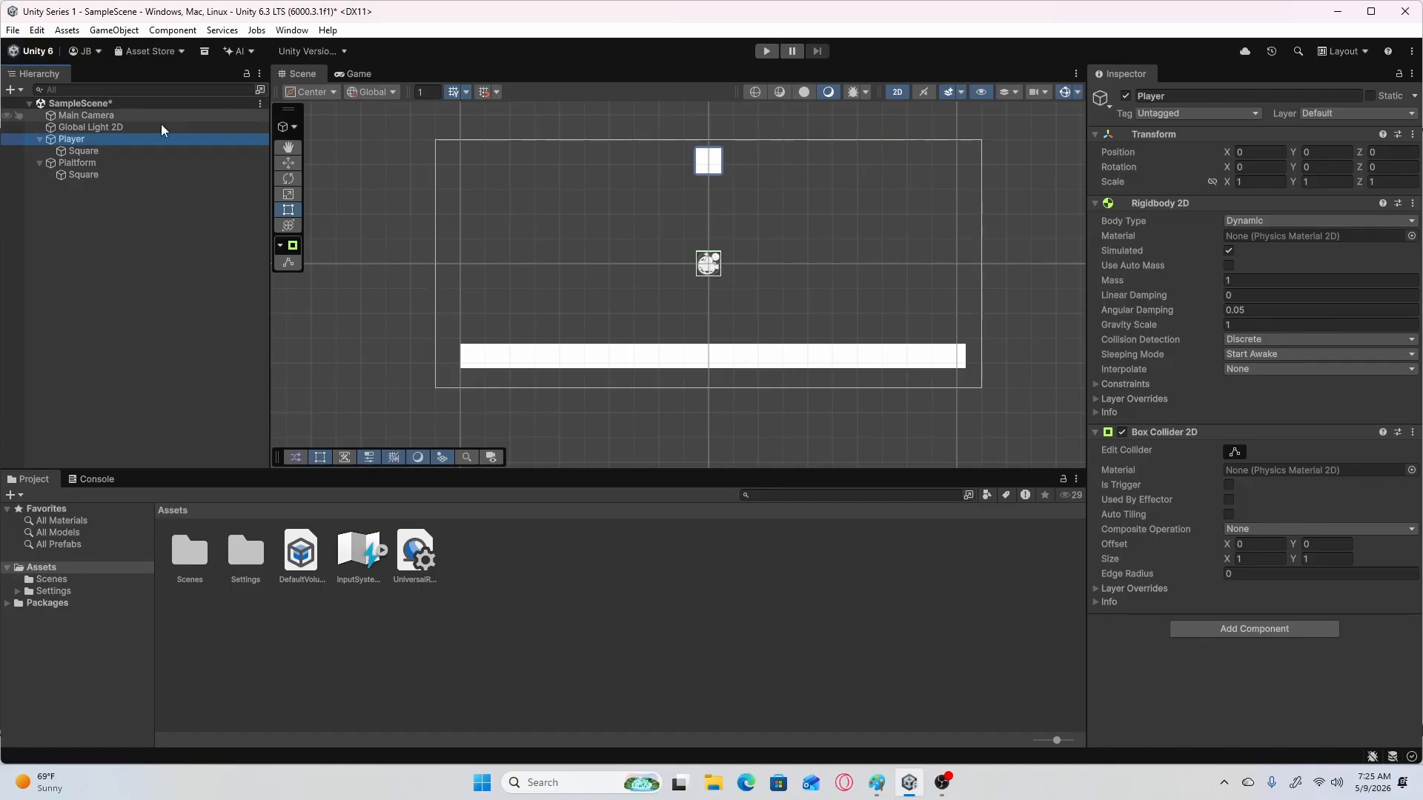
right_click(79, 138)
left_click(160, 245)
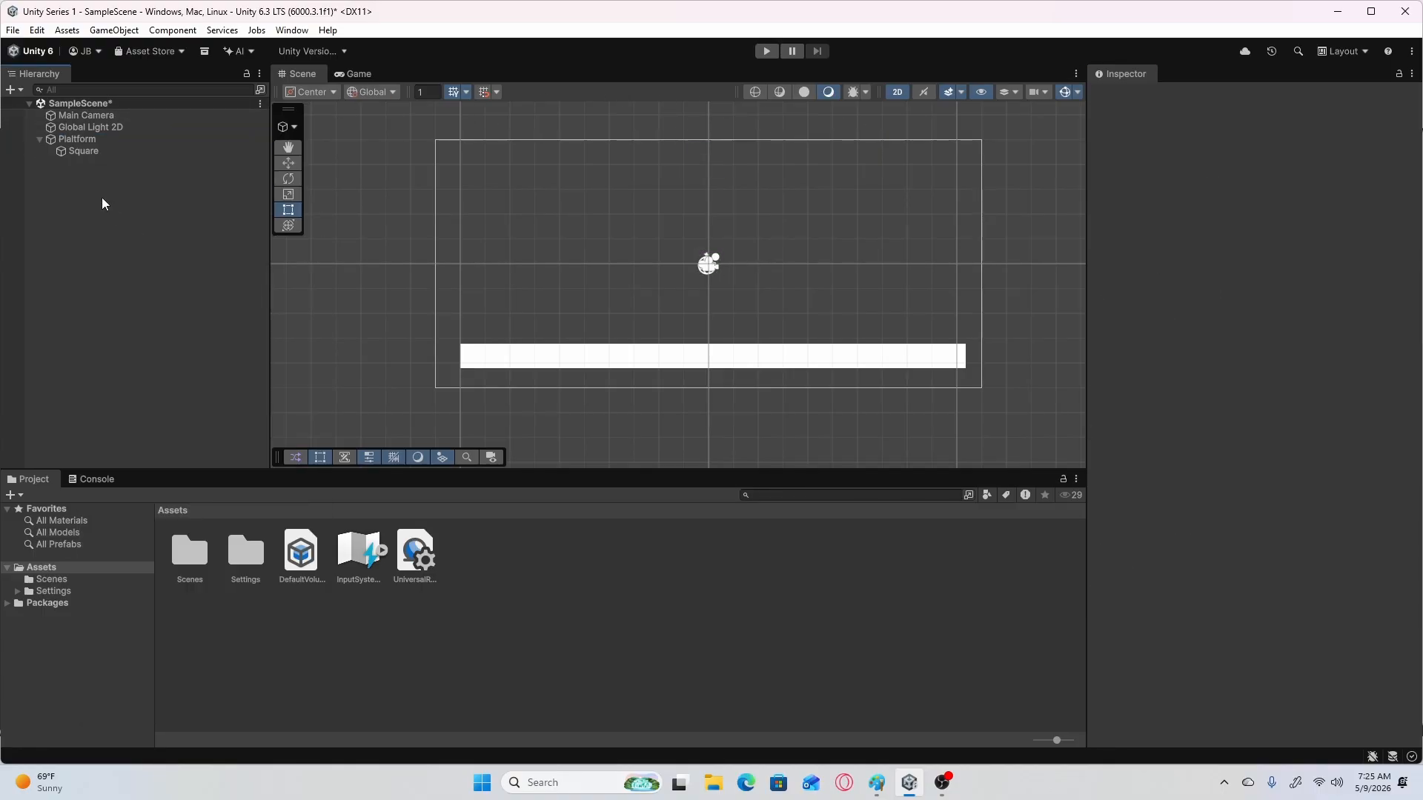
Create an empty game object named Player at the scene's root level and move it to about X -0.12, Y 2.28.
right_click(102, 199)
left_click(193, 453)
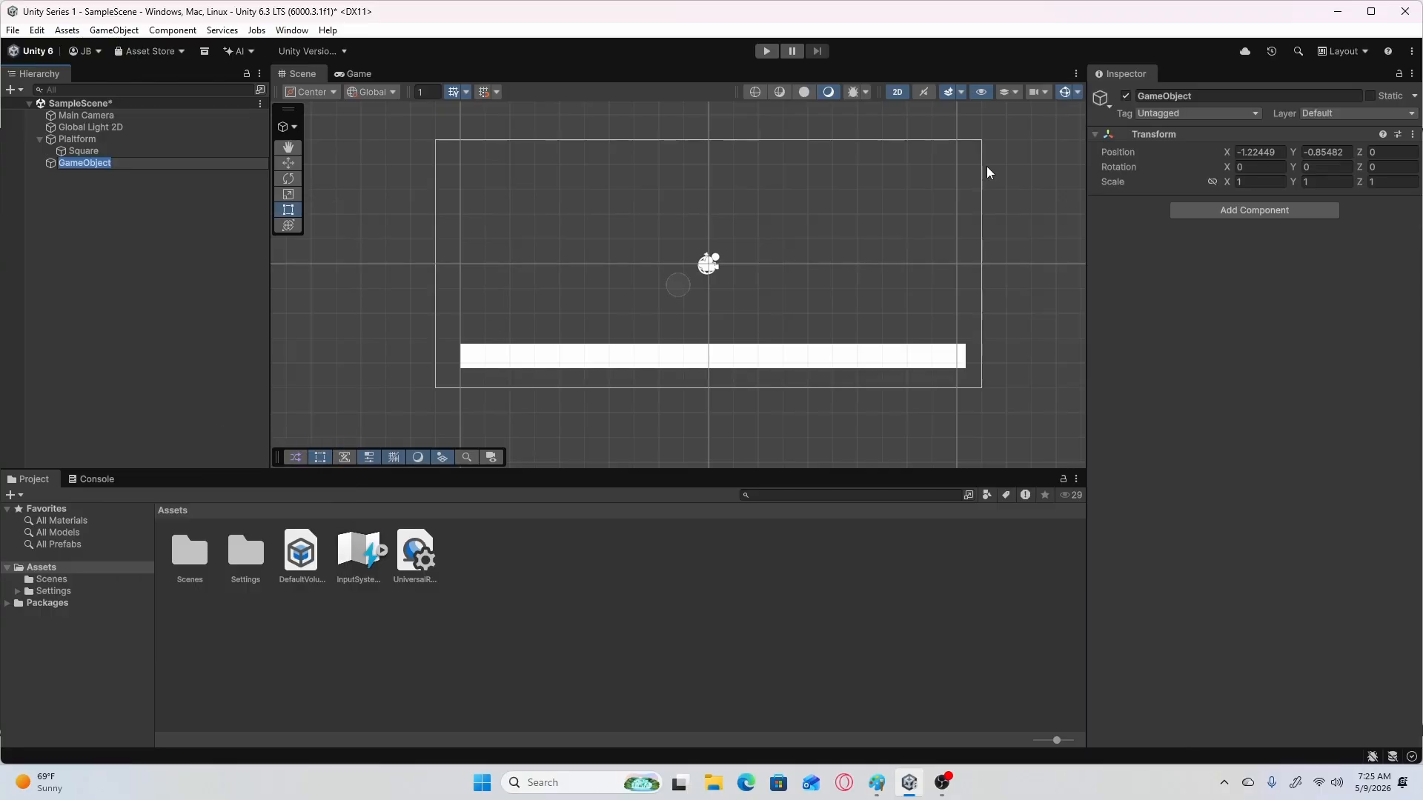
type("Player")
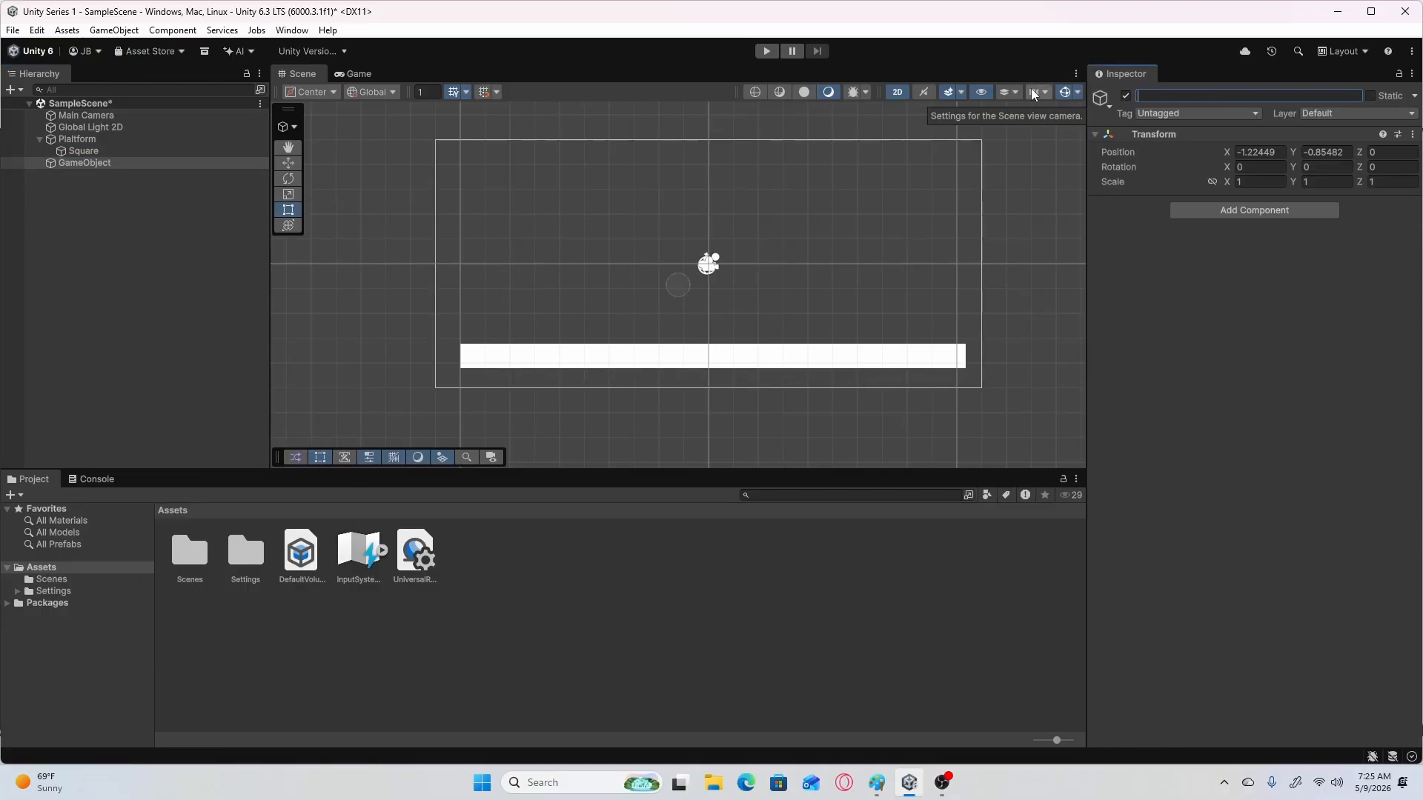
key("Return")
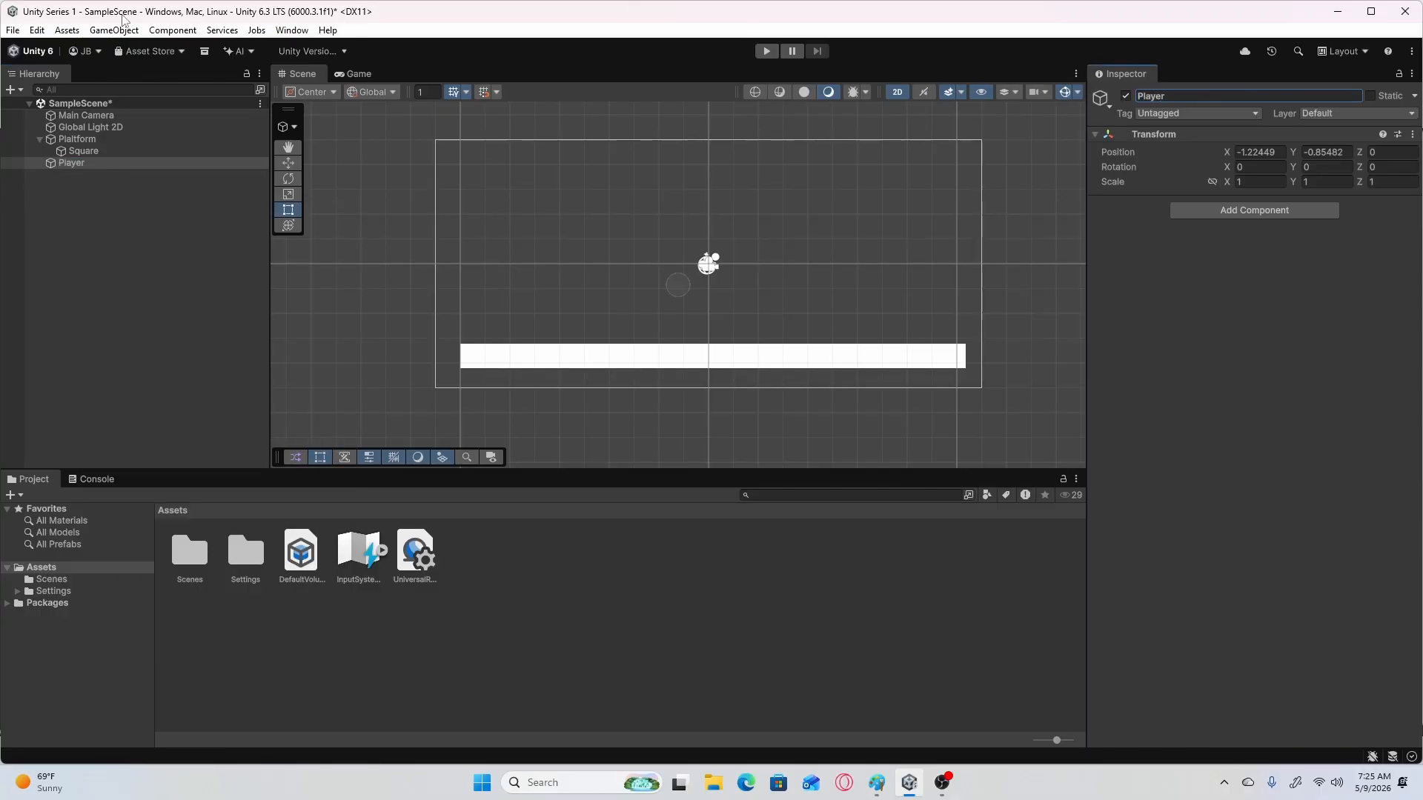
left_click(288, 162)
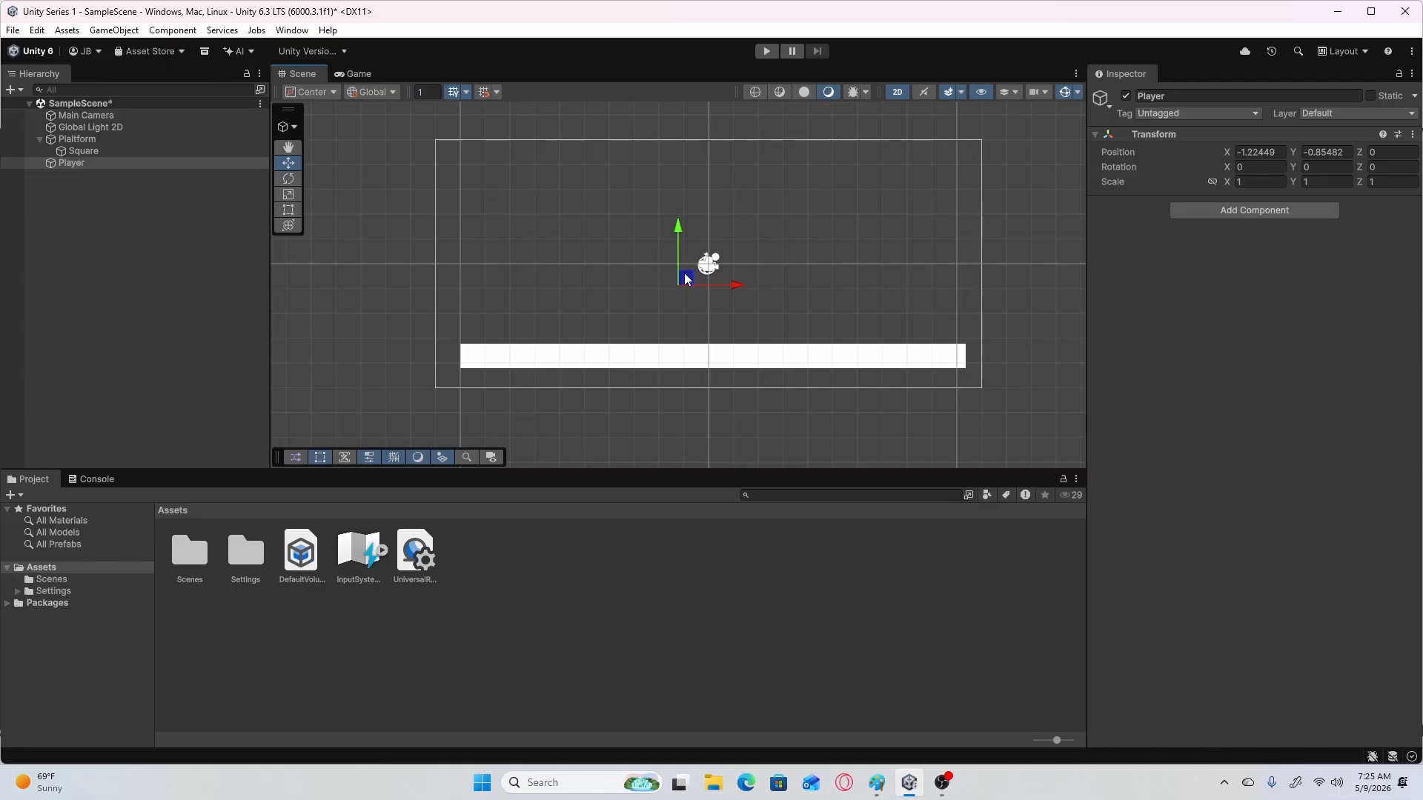
left_click_drag(686, 273, 716, 200)
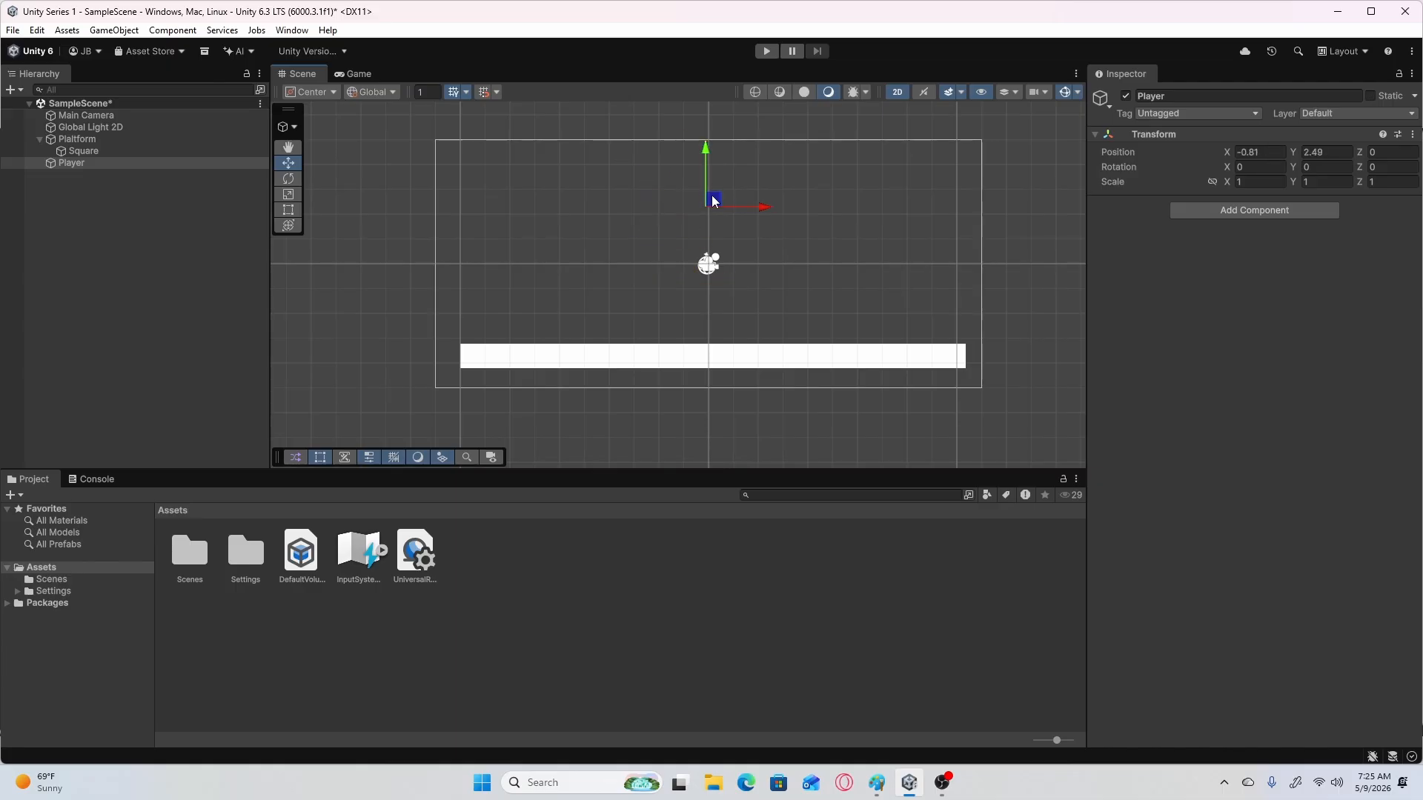
Create a 2D Square sprite as a child of the Player object.
right_click(79, 161)
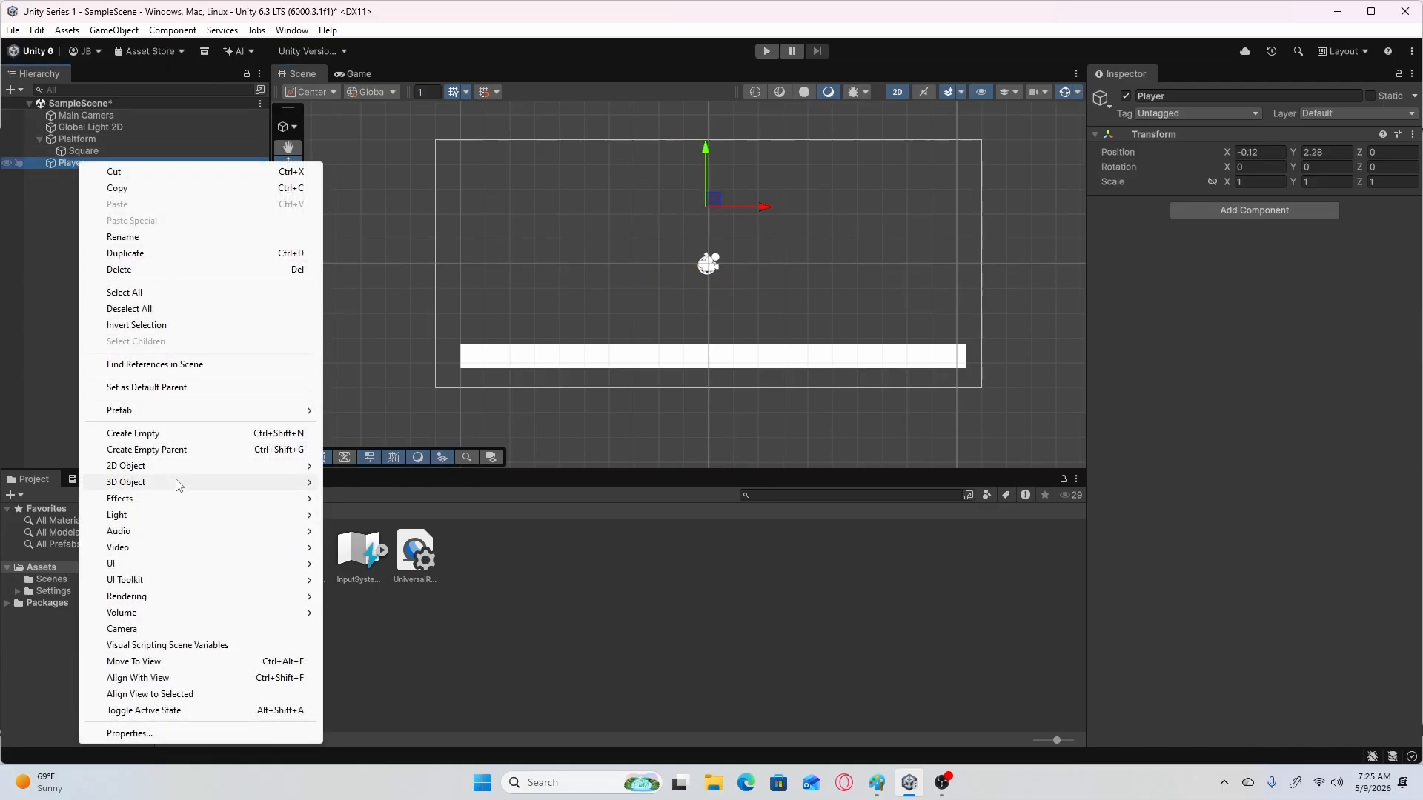
mouse_move(178, 466)
mouse_move(415, 467)
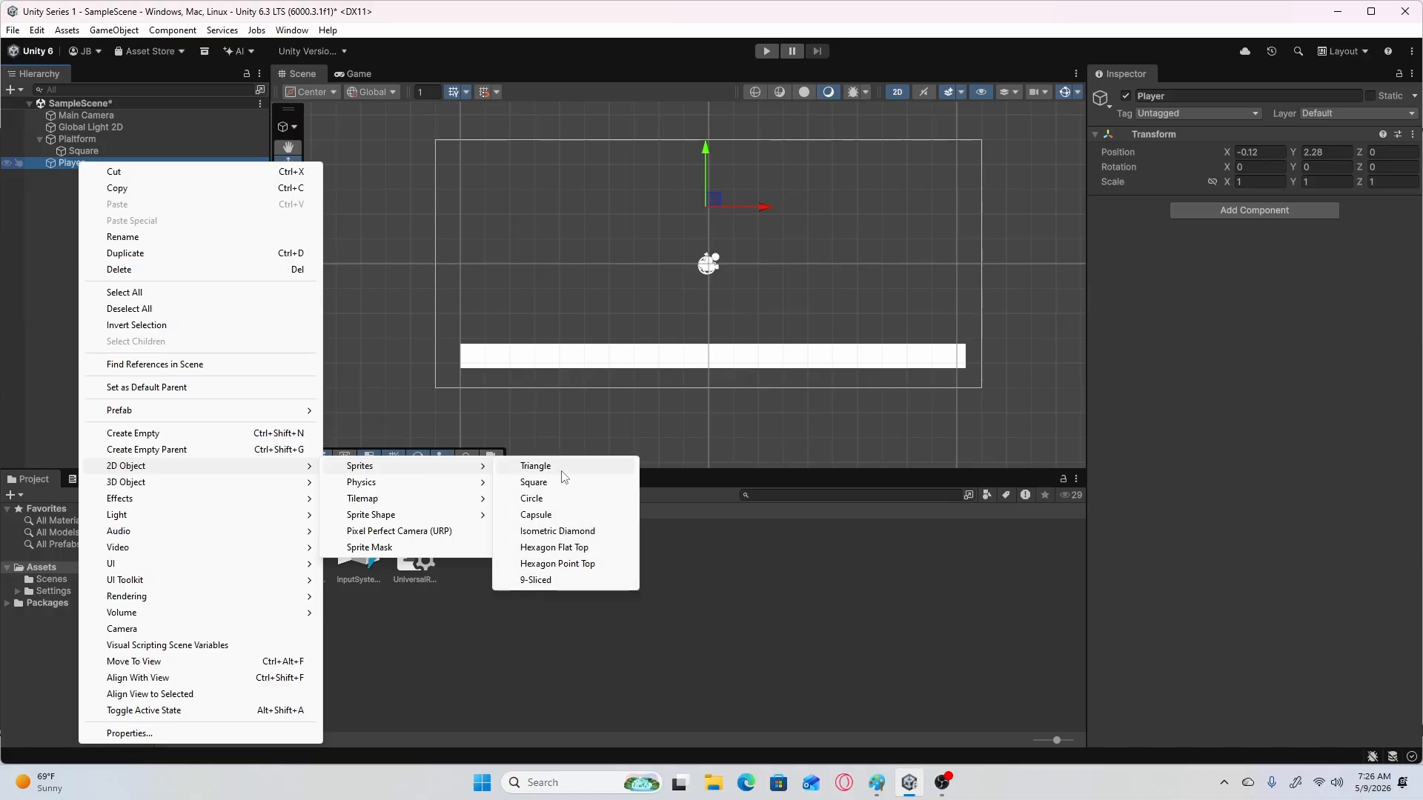
left_click(582, 484)
Add a Rigidbody 2D component to Player's Square.
left_click(1222, 466)
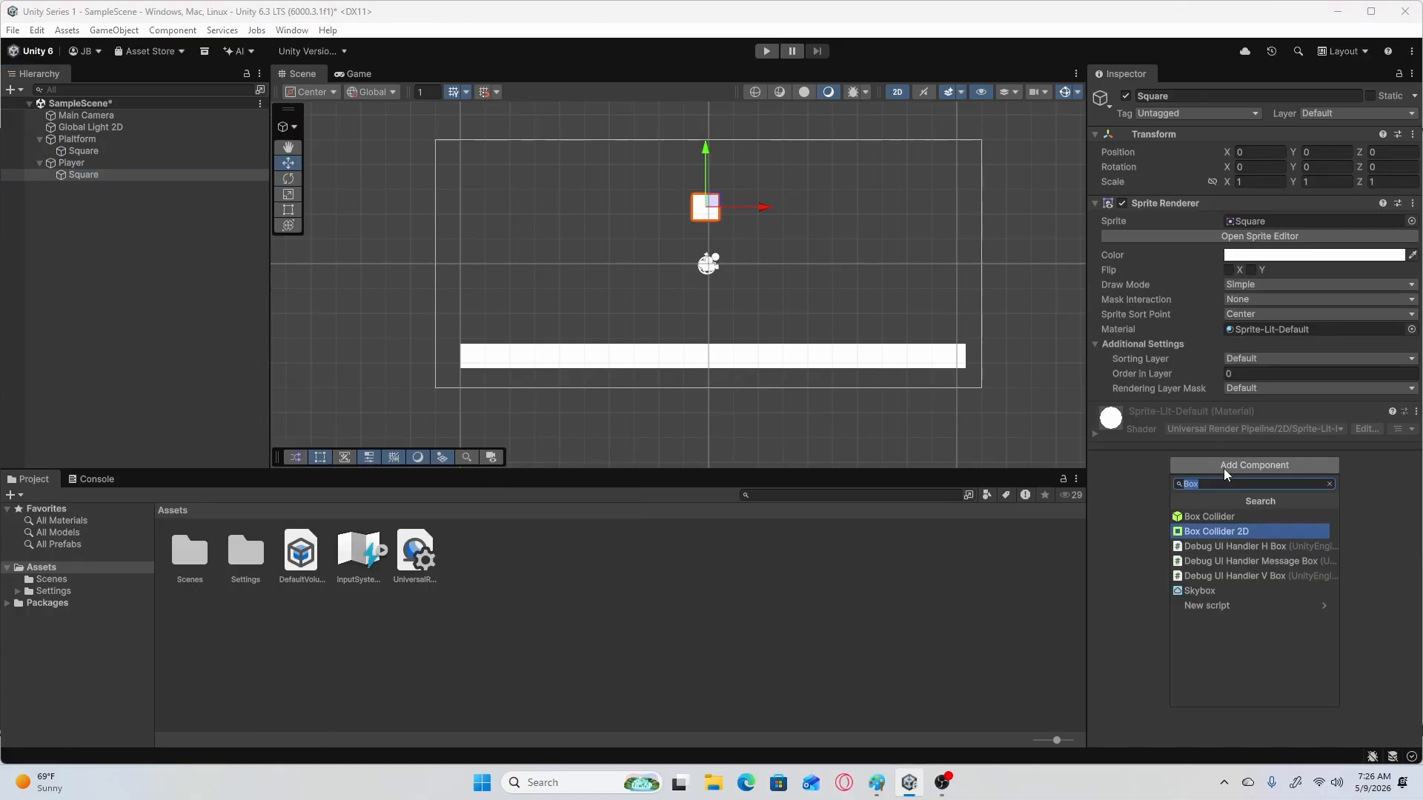
key("BackSpace")
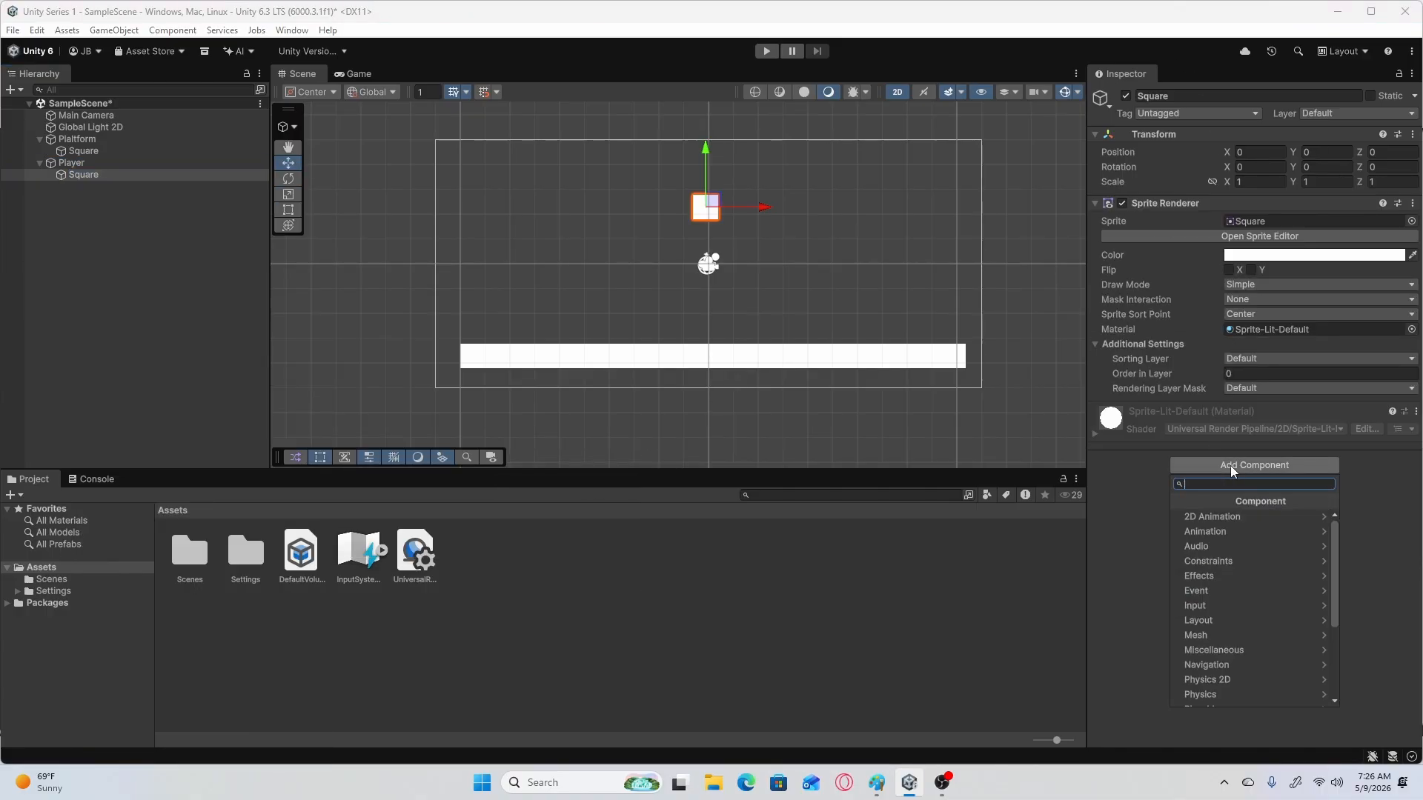
type("rigu")
key("BackSpace")
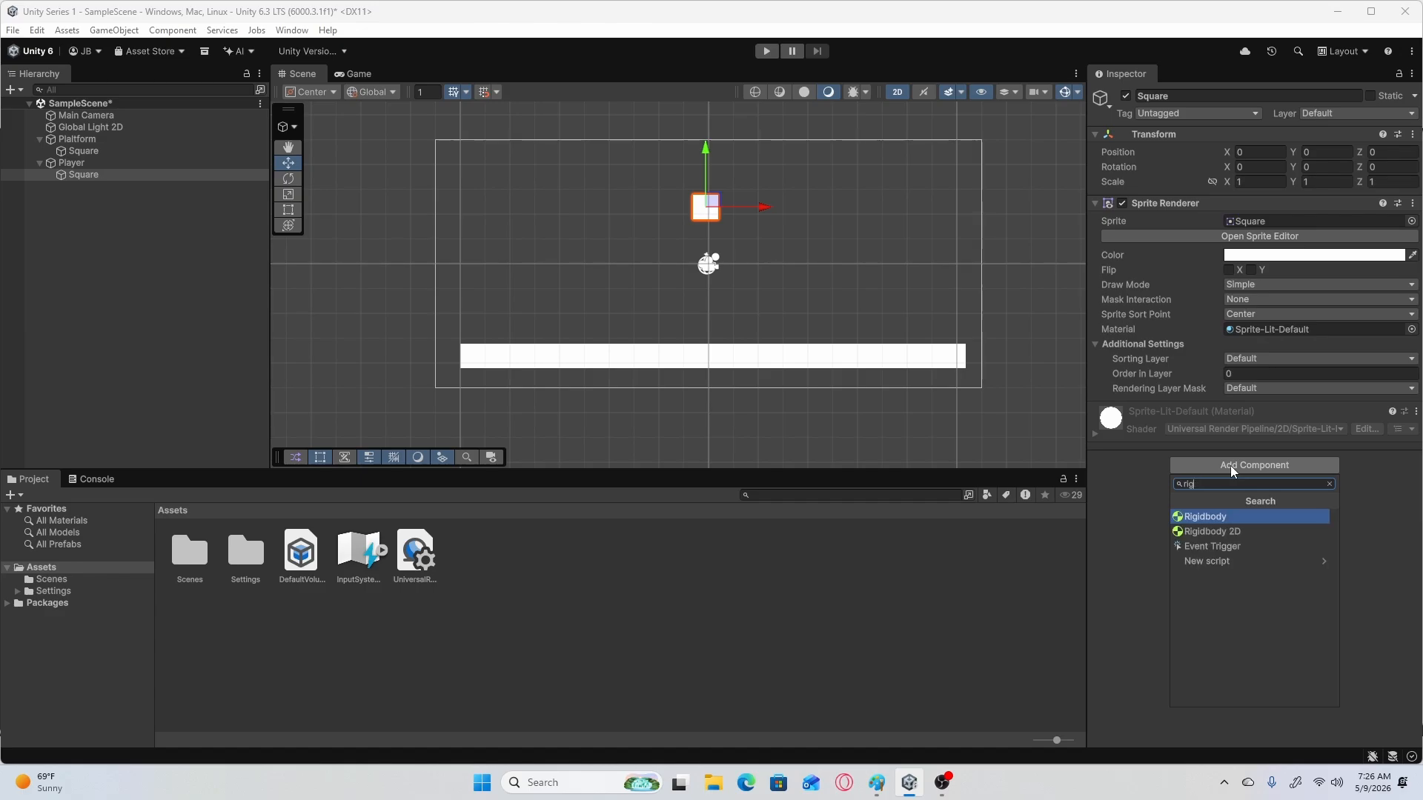
left_click(1245, 532)
Add a Box Collider 2D component to Player's Square and run the scene briefly to test its fall onto the platform.
left_click(1222, 695)
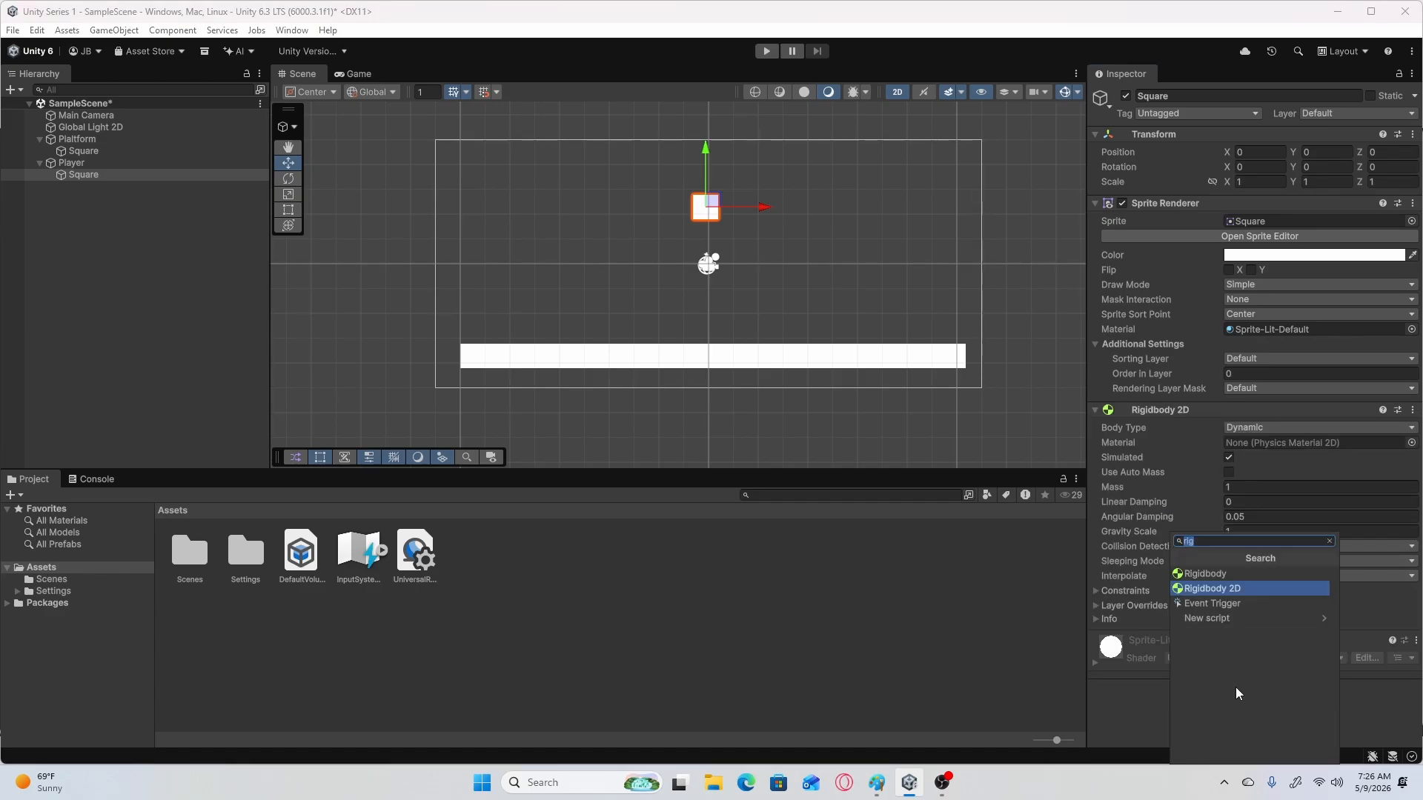
key("BackSpace")
type("biox")
key("BackSpace")
key("BackSpace")
key("BackSpace")
type("ox")
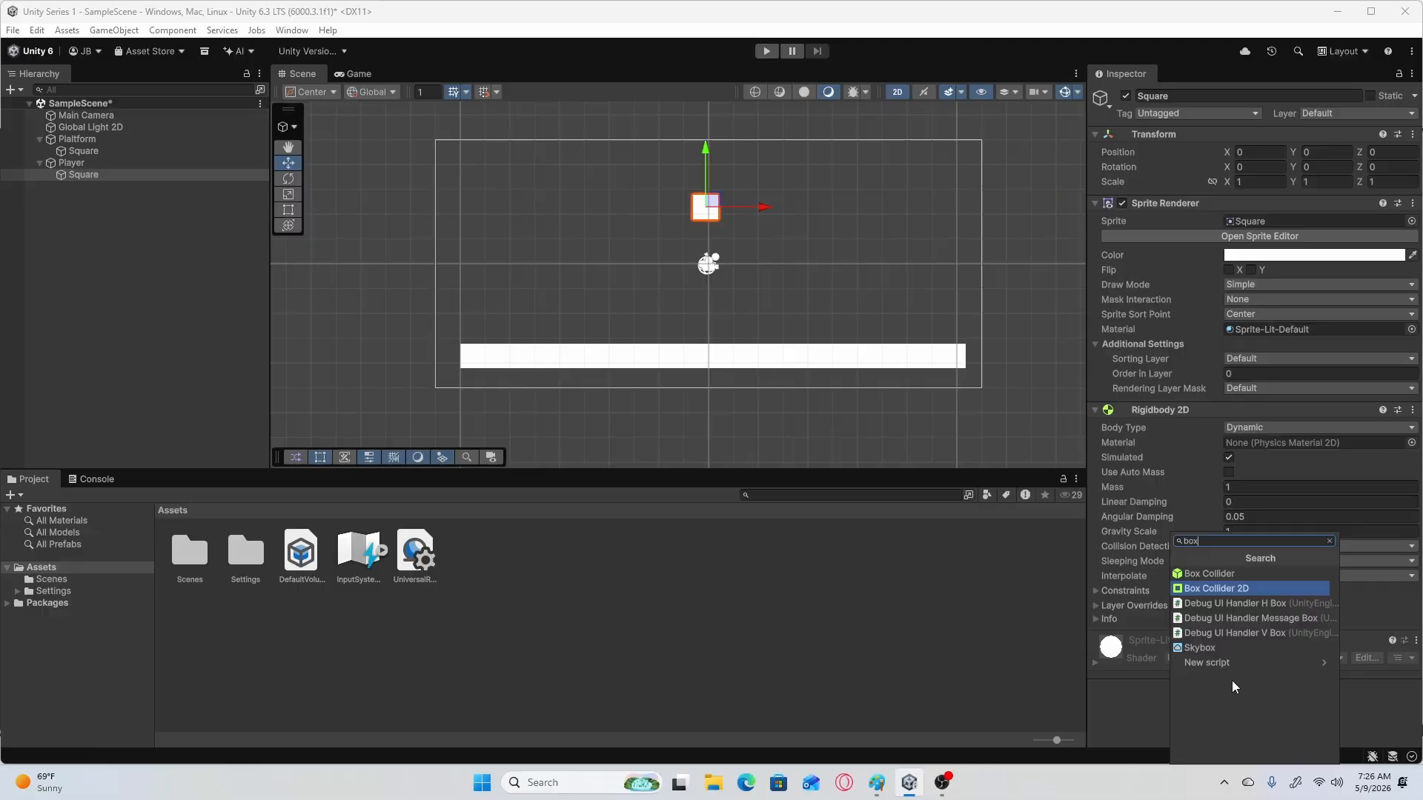
left_click(1210, 587)
scroll(1145, 667, "down", 3)
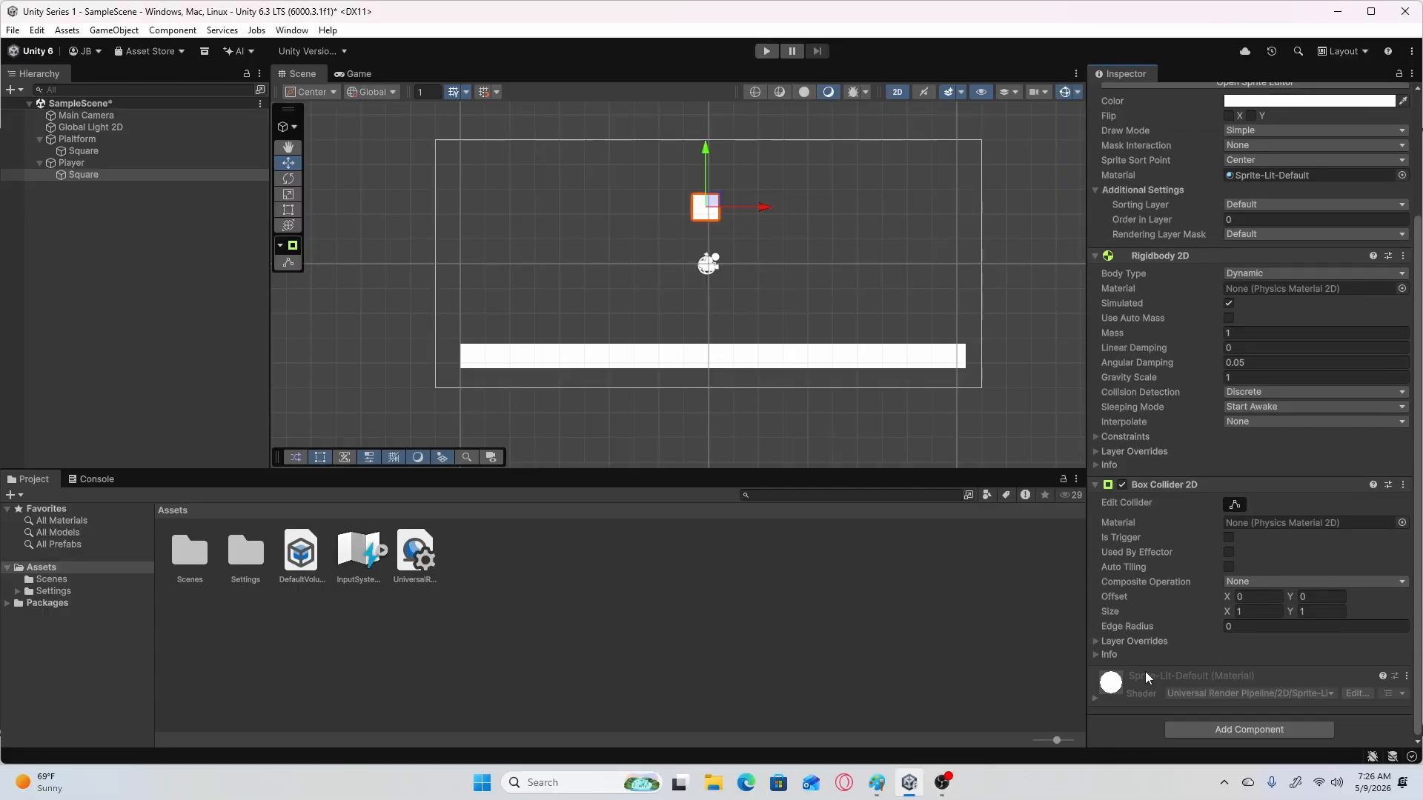
left_click(766, 50)
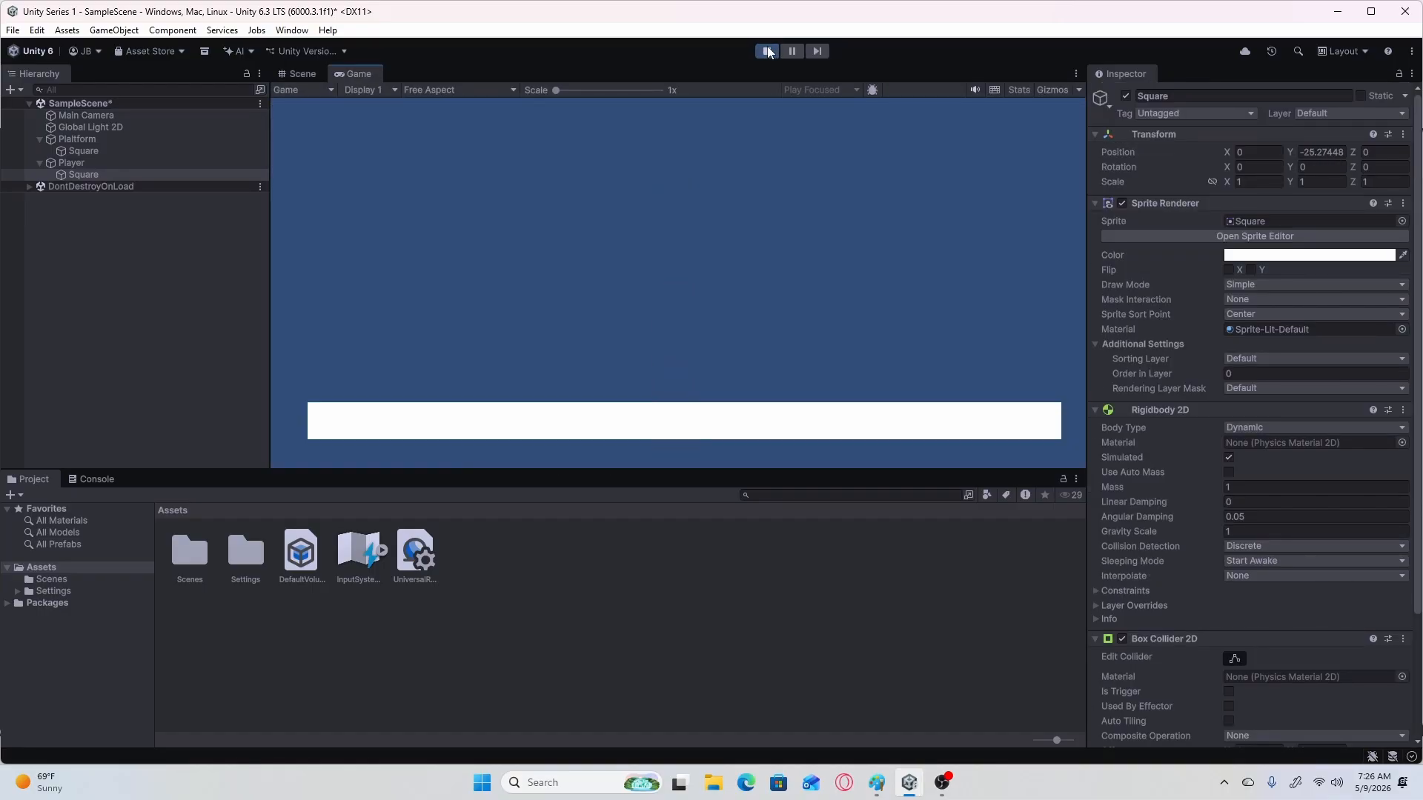
left_click(767, 51)
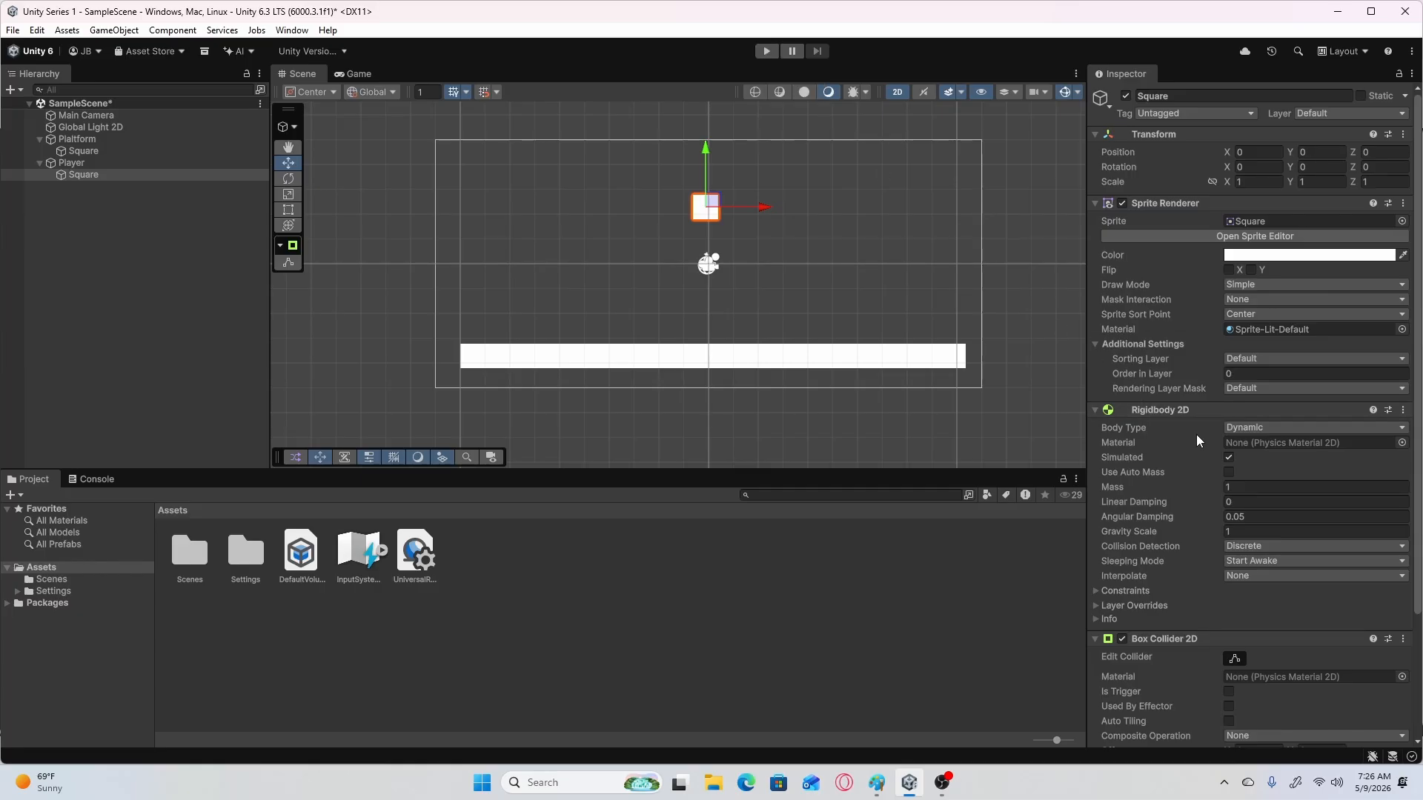
Remove the Rigidbody 2D and Box Collider 2D components from Player's child Square.
right_click(1181, 410)
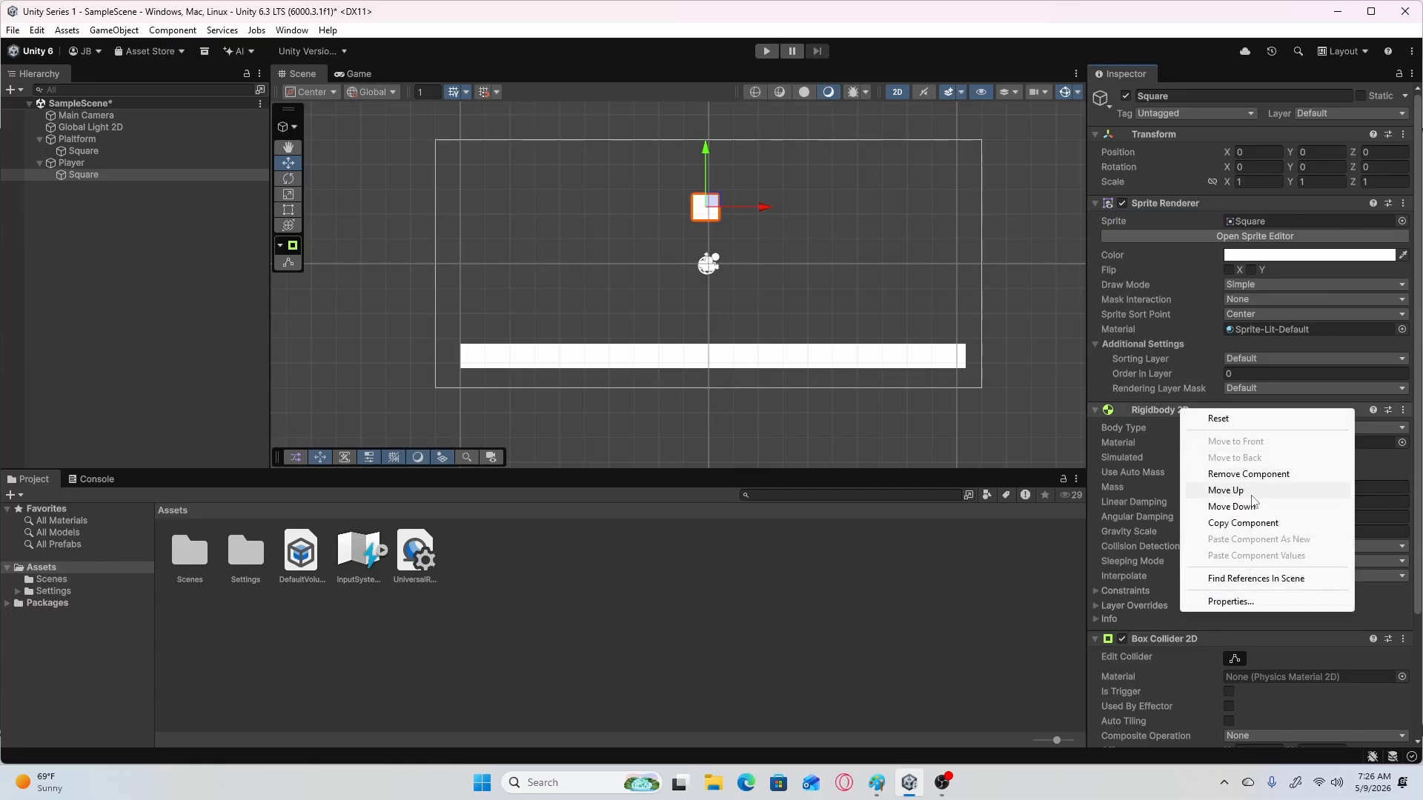
left_click(1248, 474)
right_click(1167, 407)
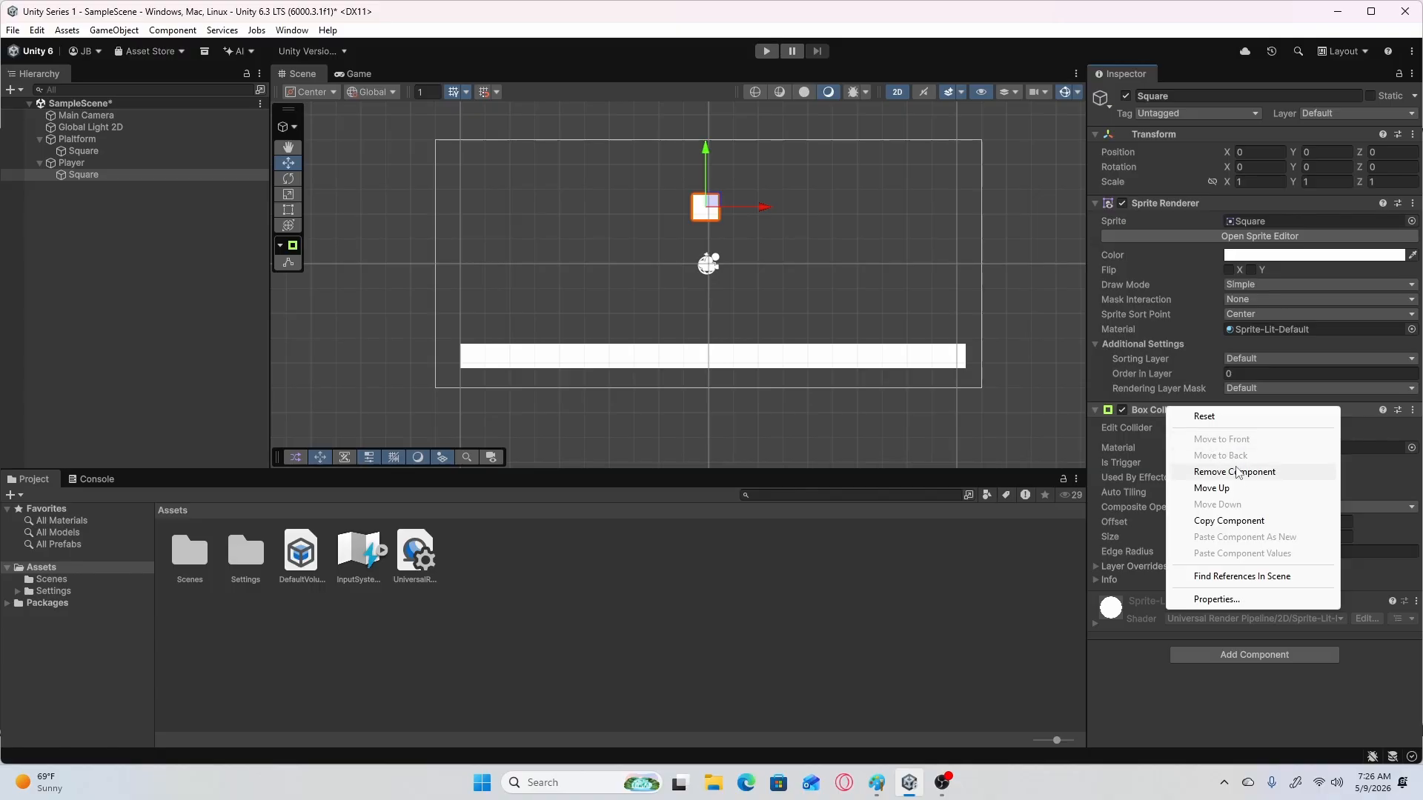
left_click(1236, 472)
Add a Box Collider 2D component to the parent Player object.
left_click(140, 139)
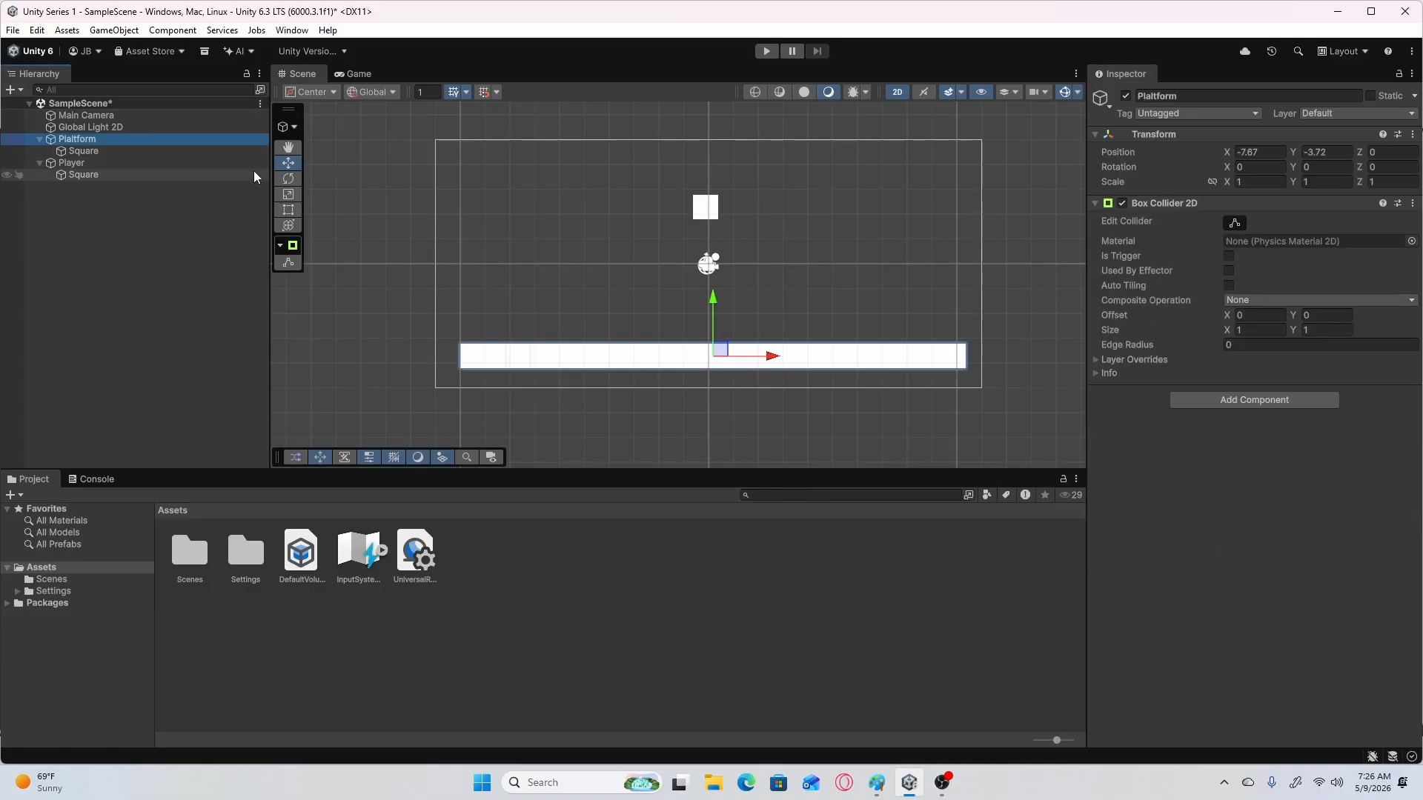
left_click(143, 163)
left_click(1252, 209)
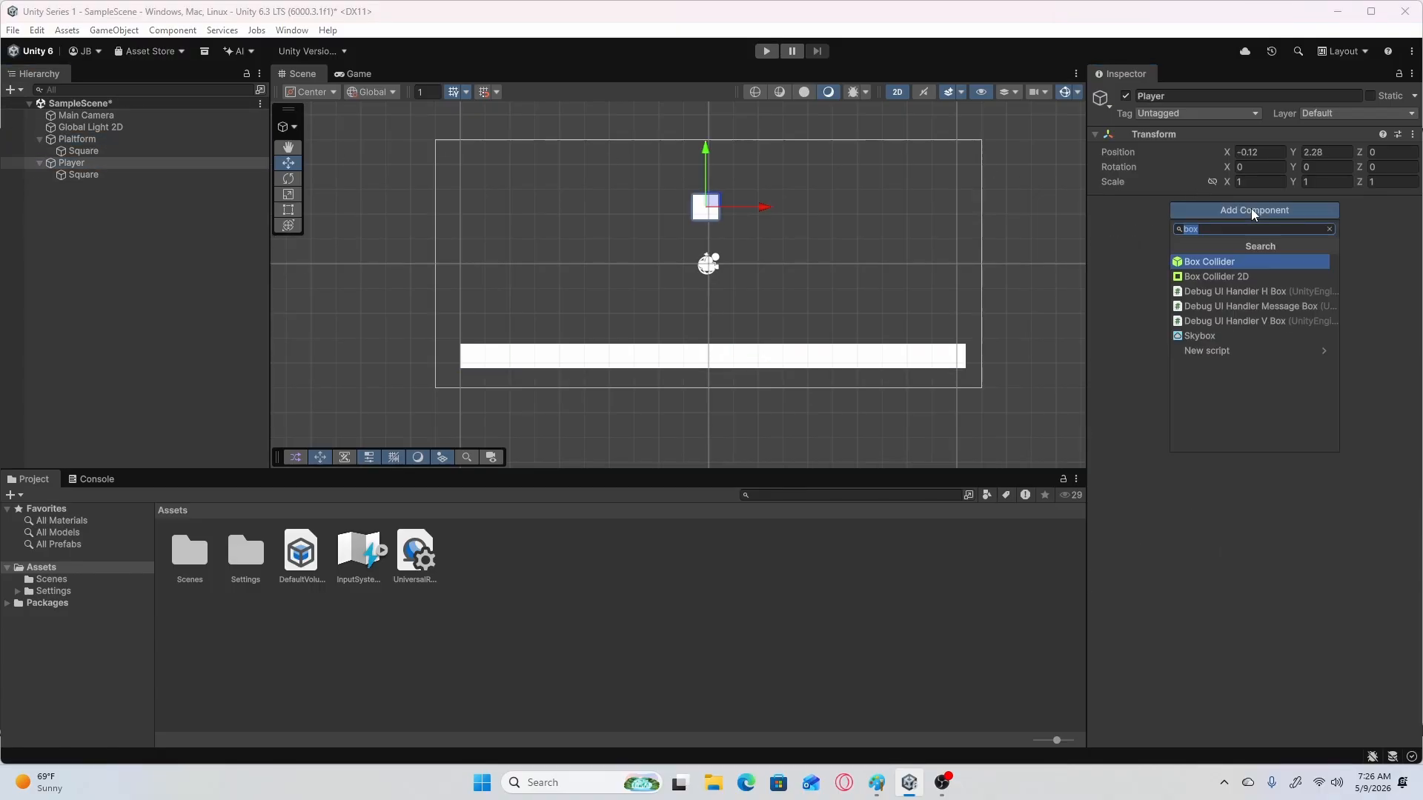
left_click(1237, 275)
Add a Rigidbody 2D component to the parent Player object and run the scene briefly to test its fall.
left_click(1252, 399)
type("r")
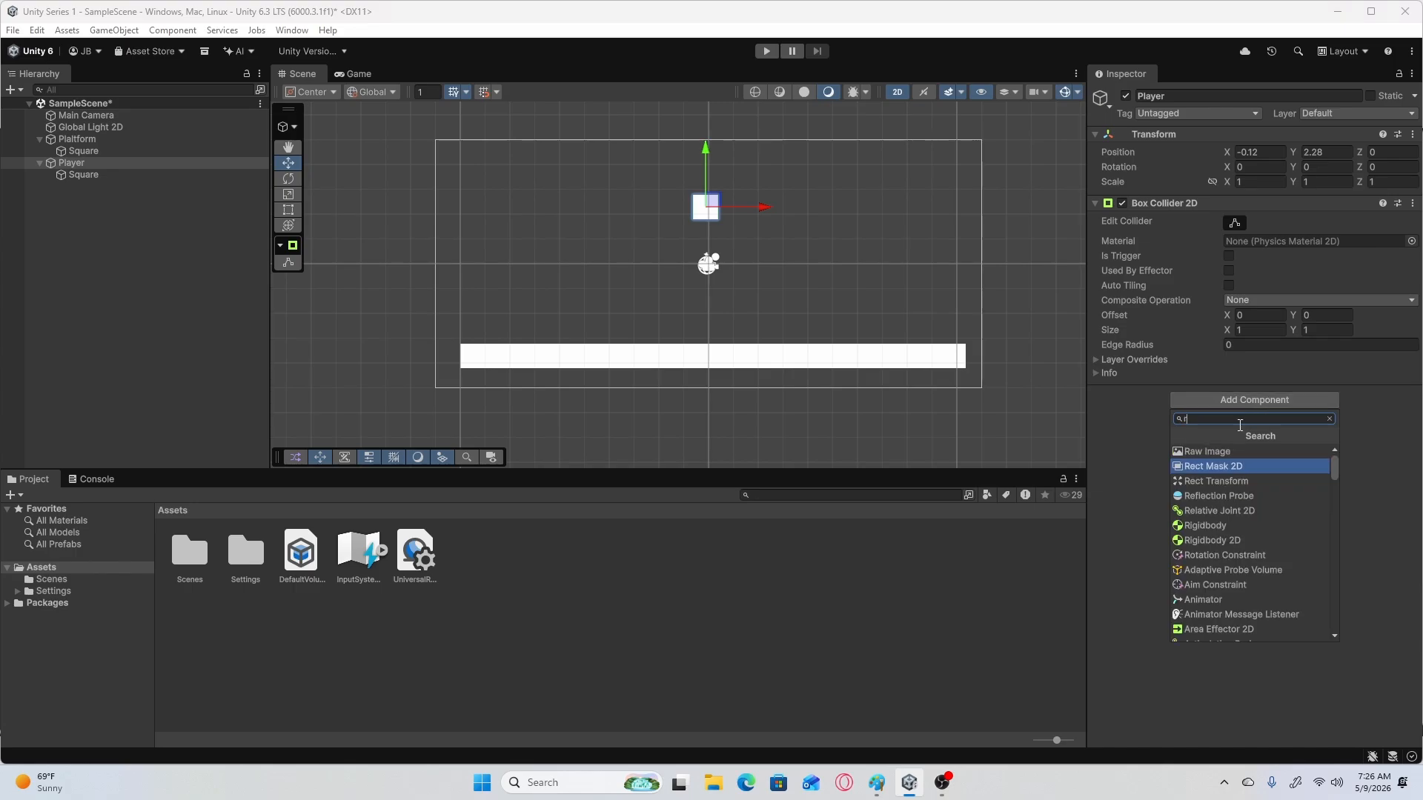
left_click(1232, 540)
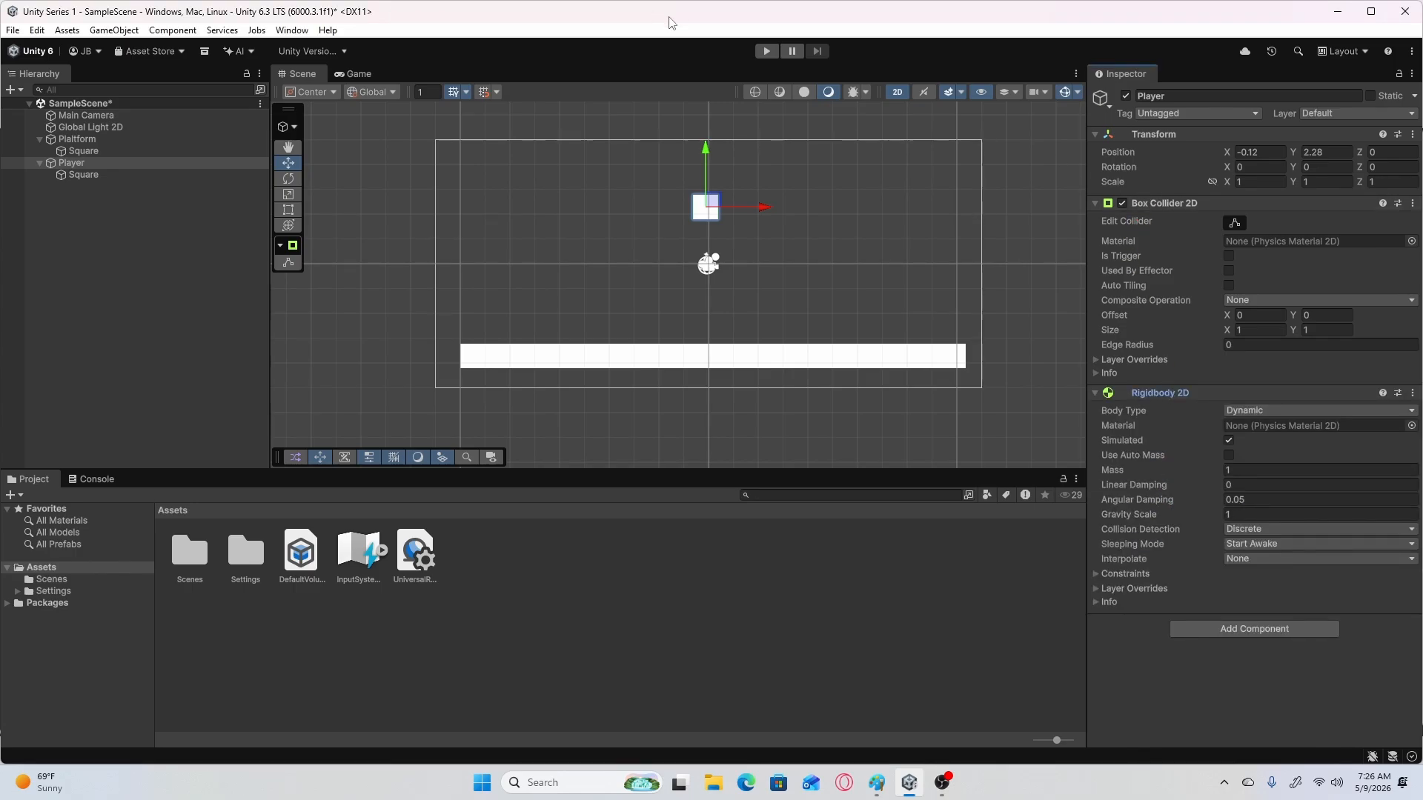
left_click(766, 51)
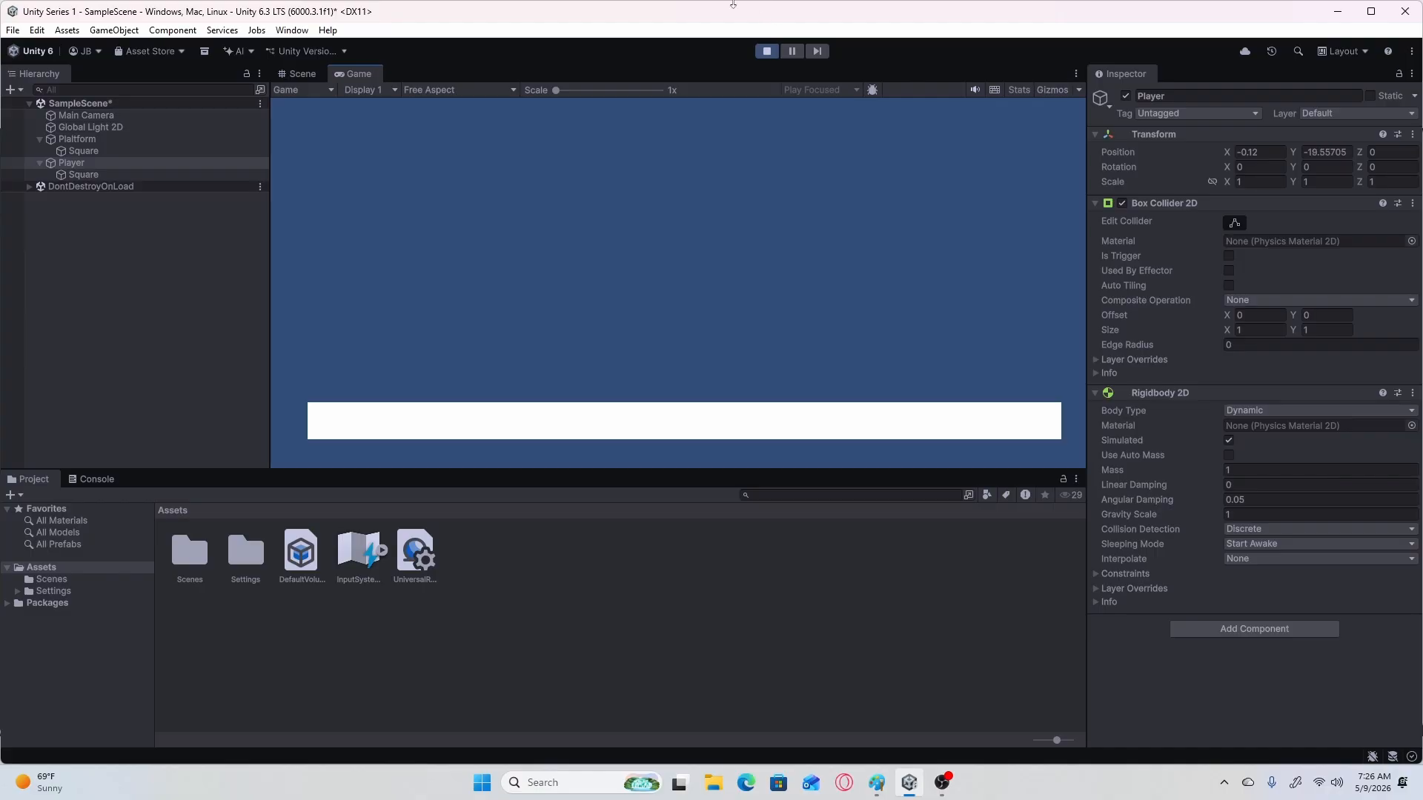
left_click(767, 51)
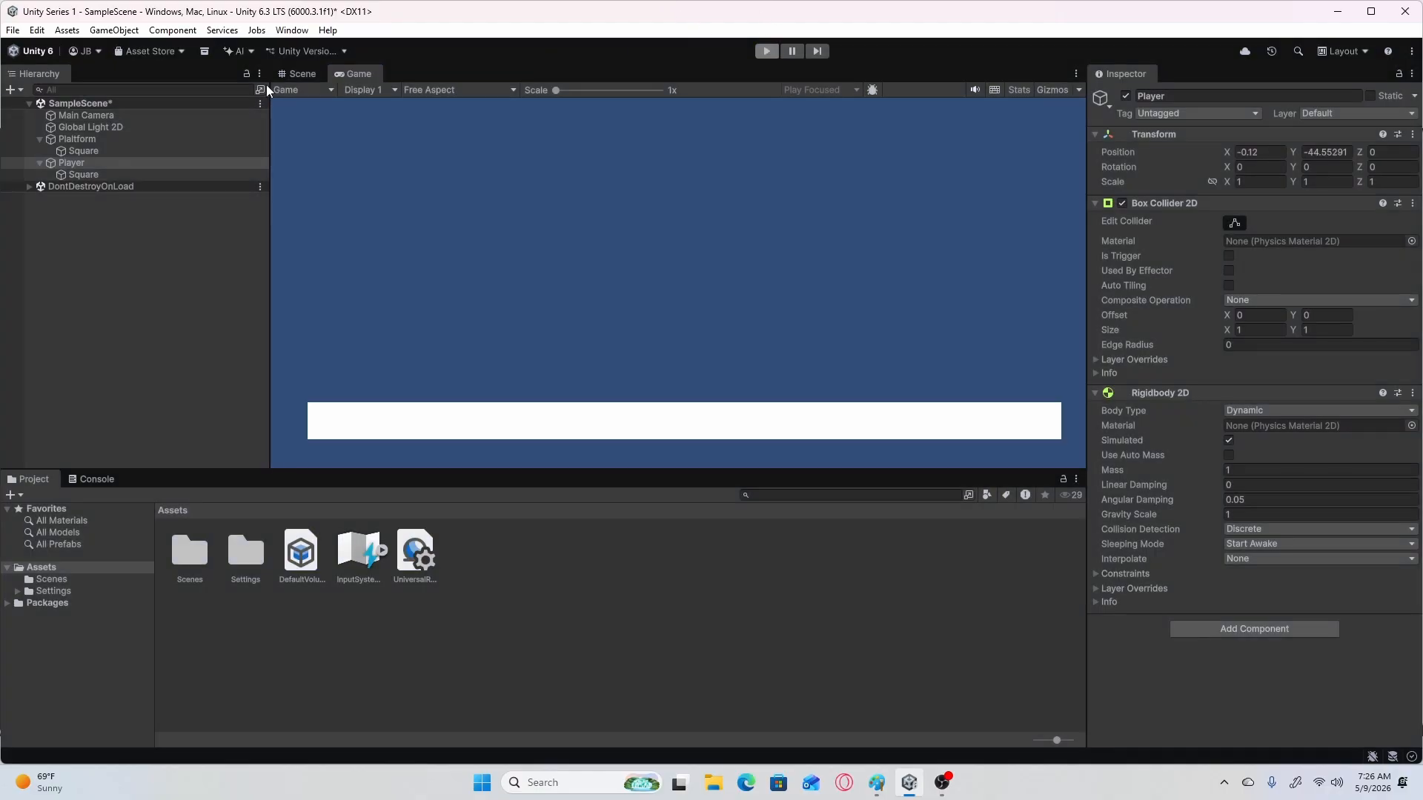
Stretch the parent platform object's Box Collider 2D across the whole platform, to about 20.49 by 1 with an X offset of about 7.86.
left_click(96, 142)
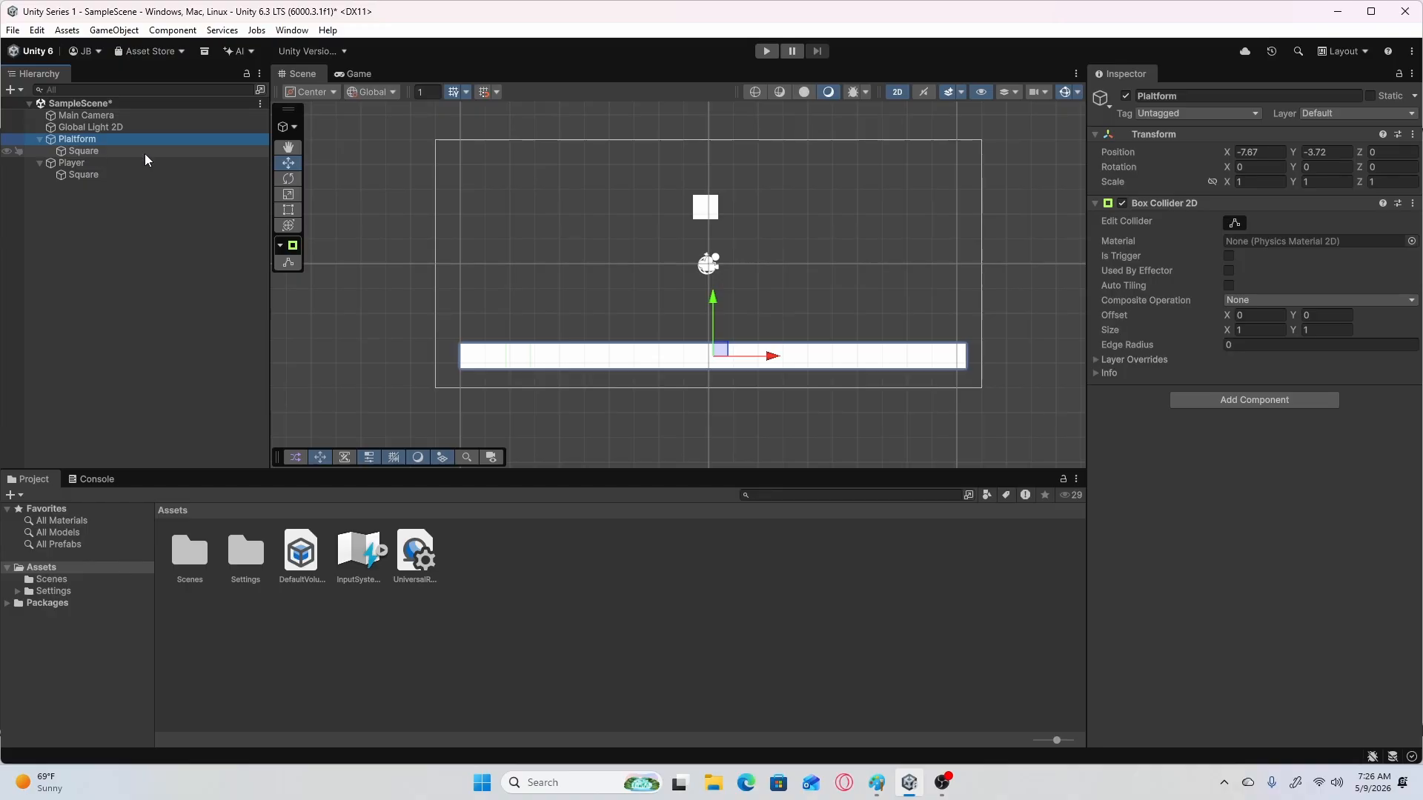
left_click(1235, 223)
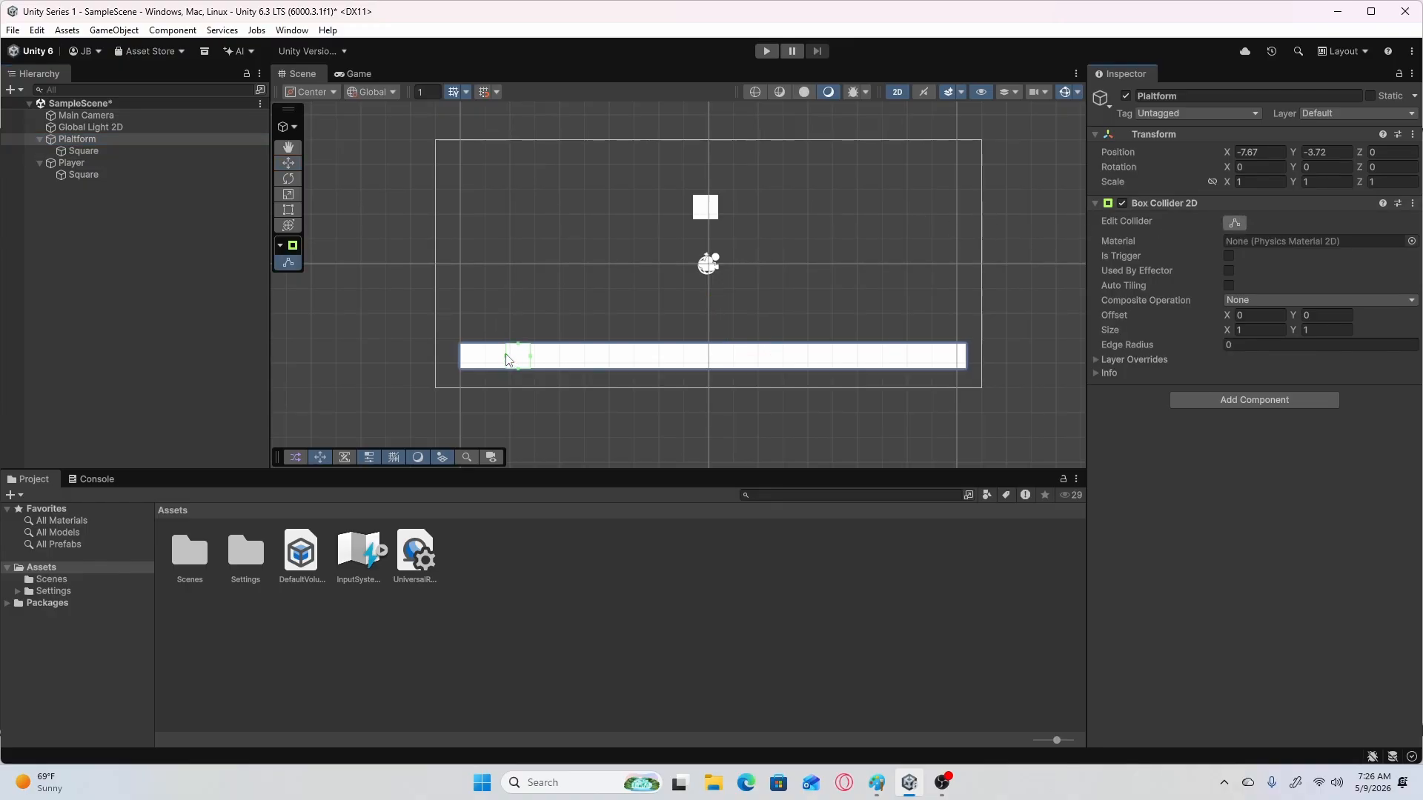
left_click_drag(507, 356, 967, 356)
Run the scene briefly to test the Player's fall onto the platform's resized collider, and save the scene.
left_click(96, 166)
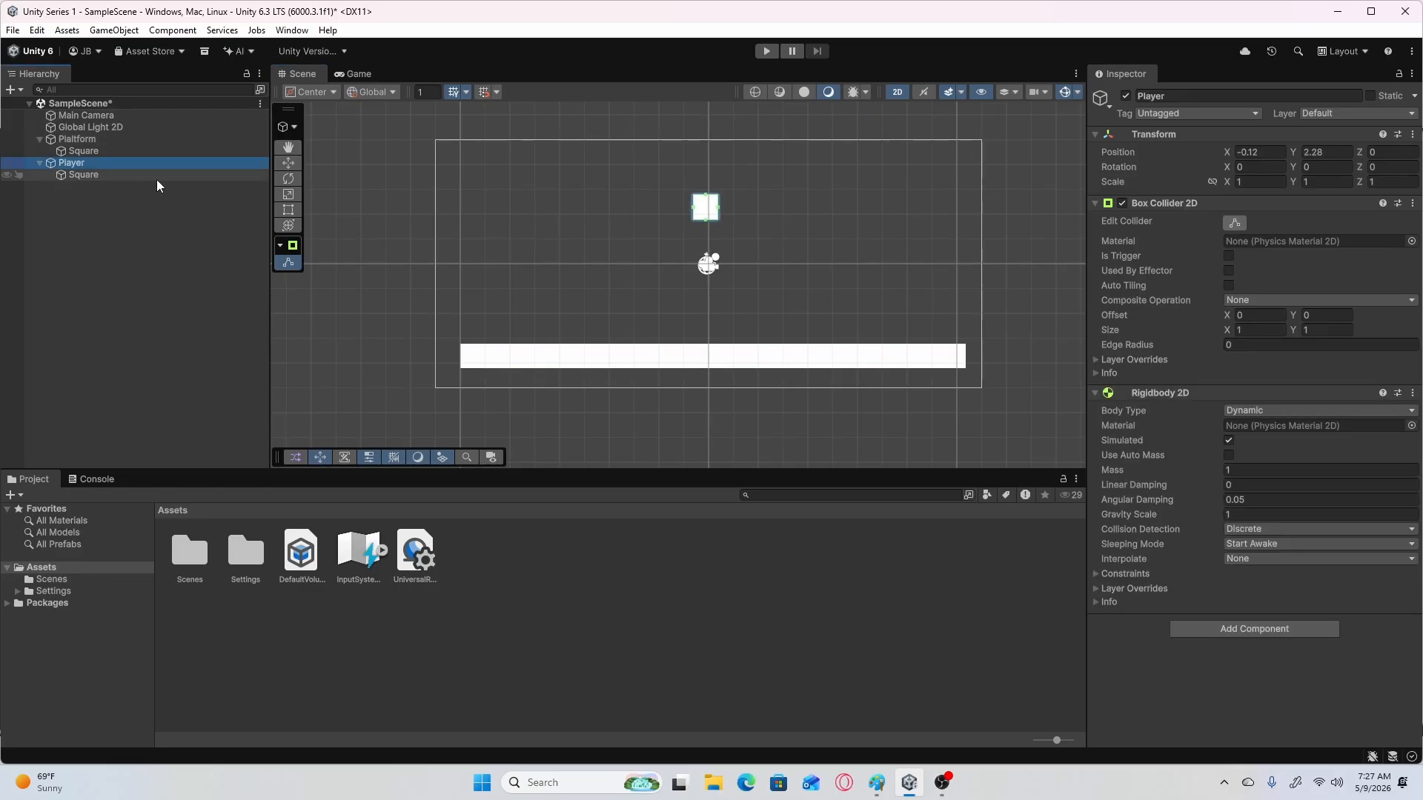
left_click(769, 50)
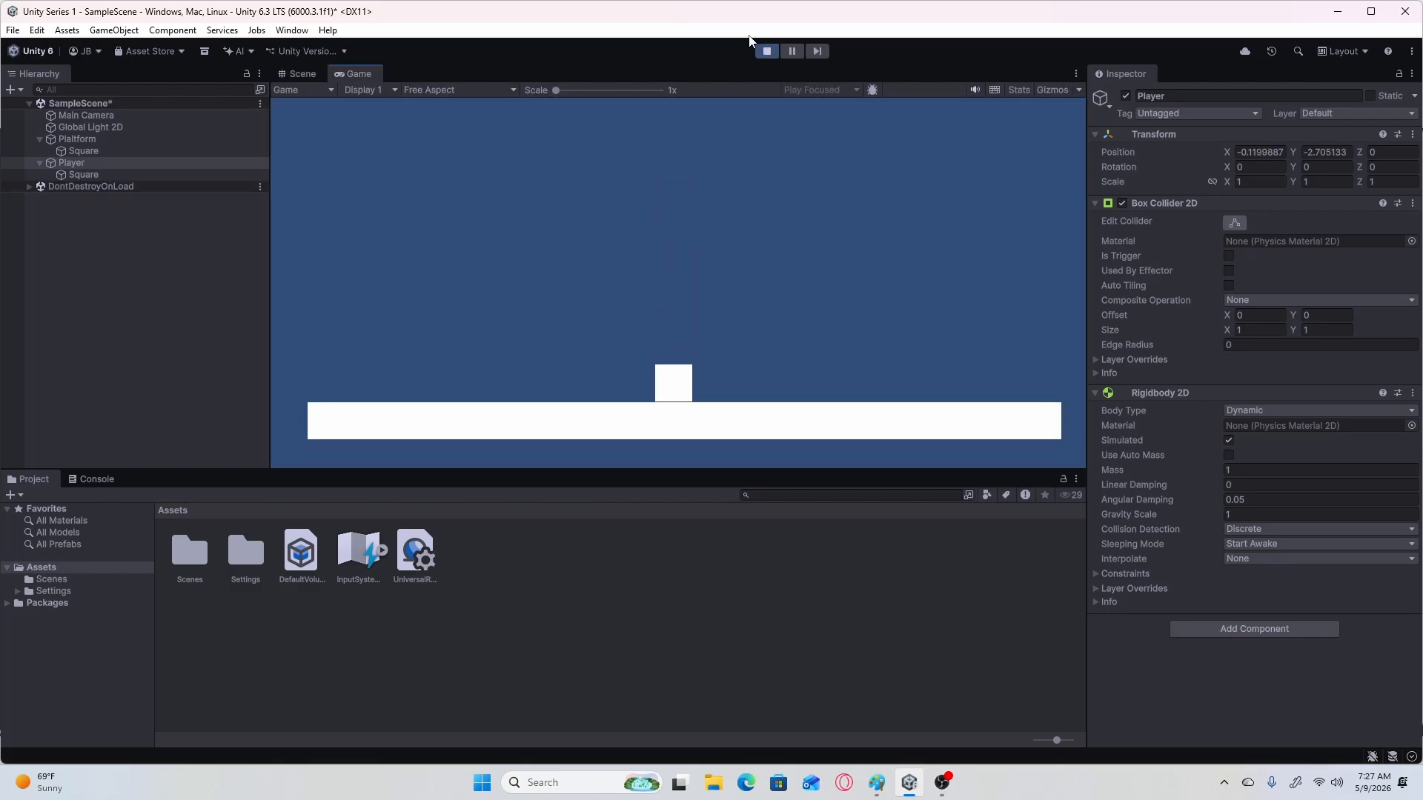
left_click(768, 54)
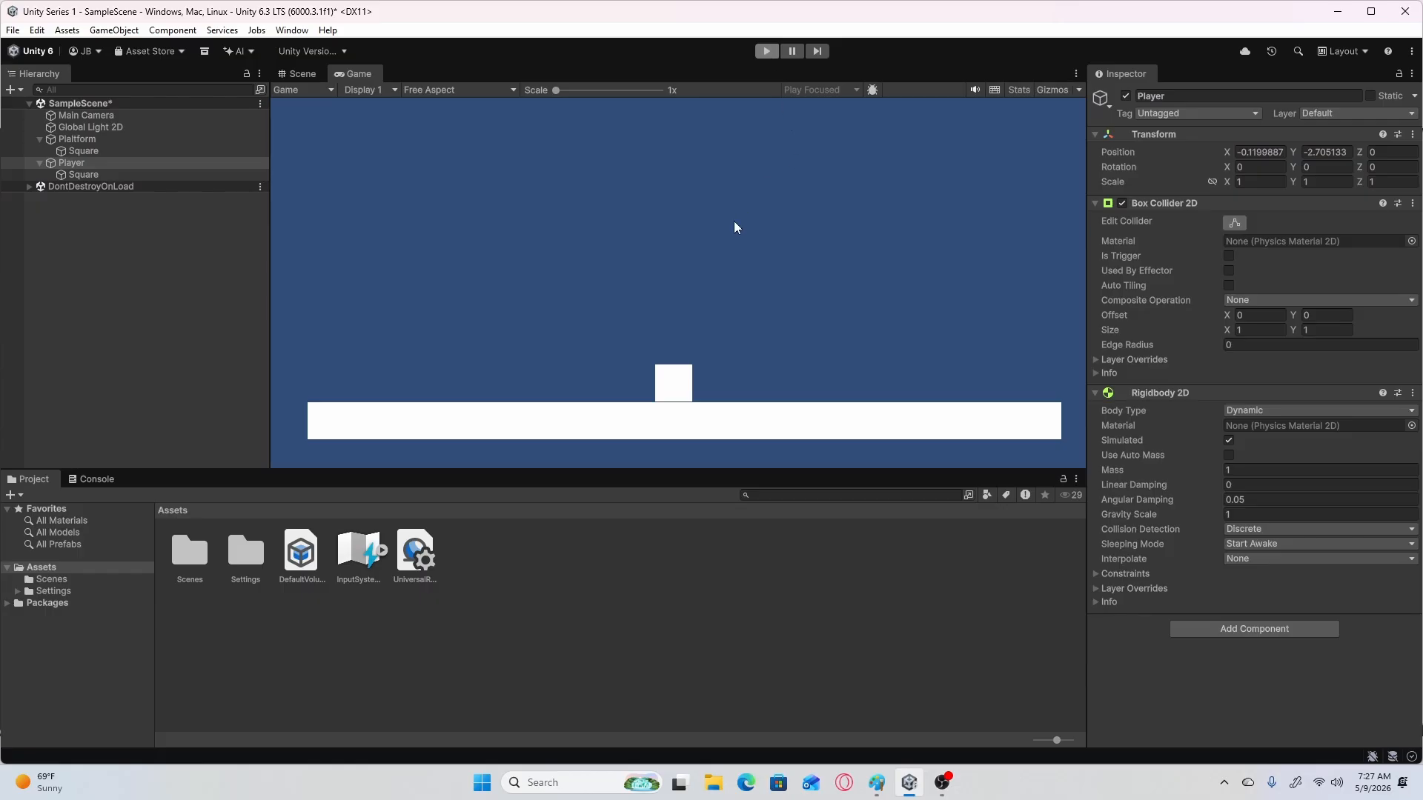
scroll(735, 237, "down", 2)
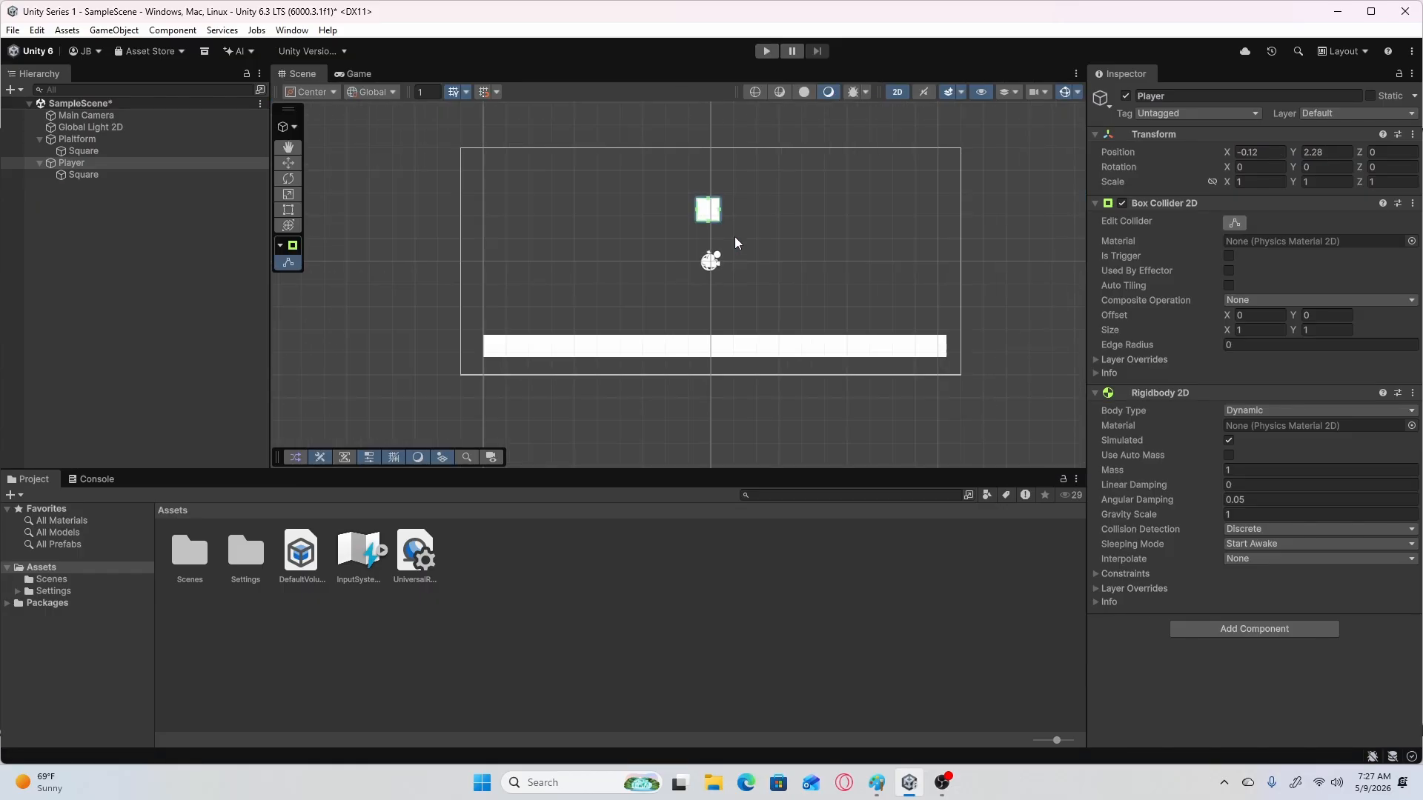
scroll(735, 236, "up", 3)
scroll(735, 235, "down", 2)
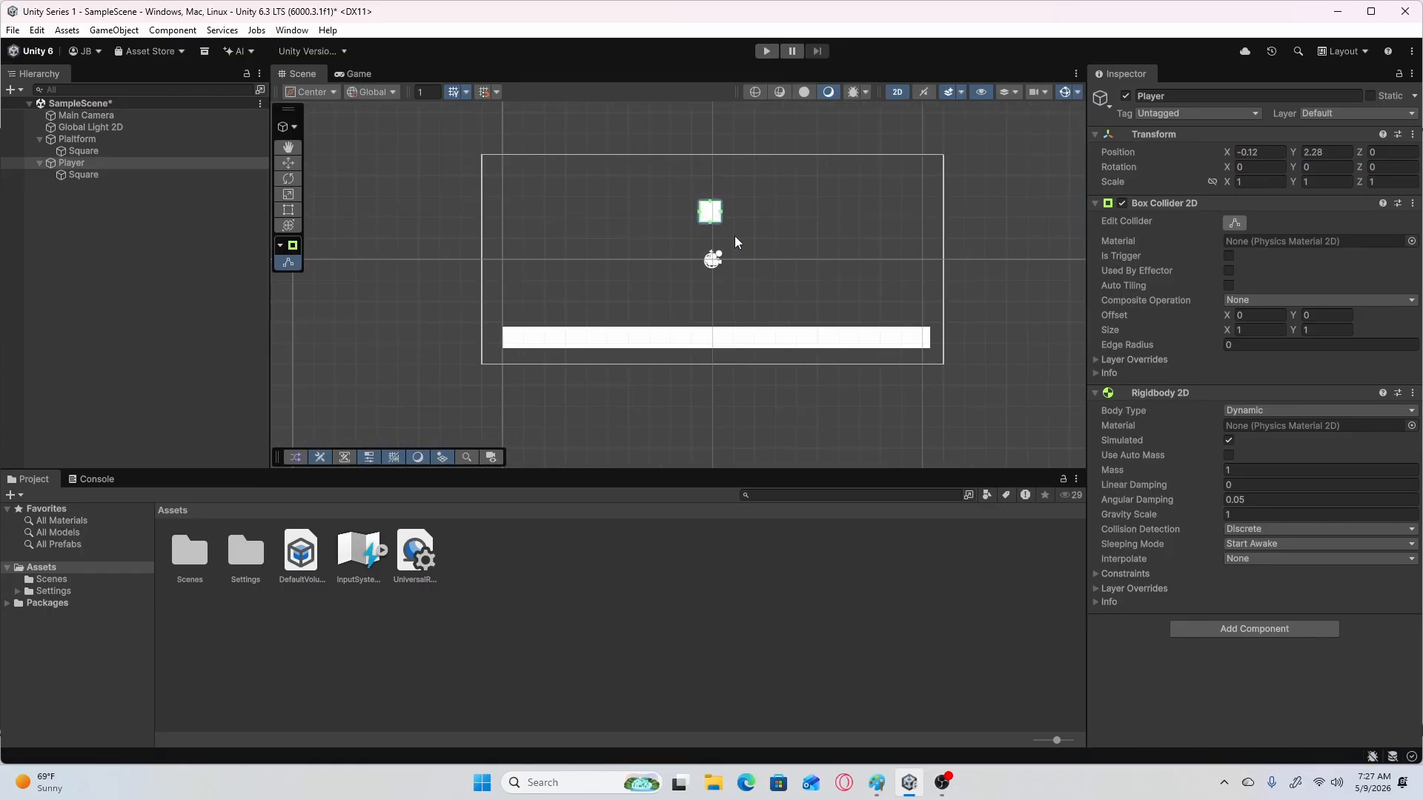
scroll(735, 236, "up", 2)
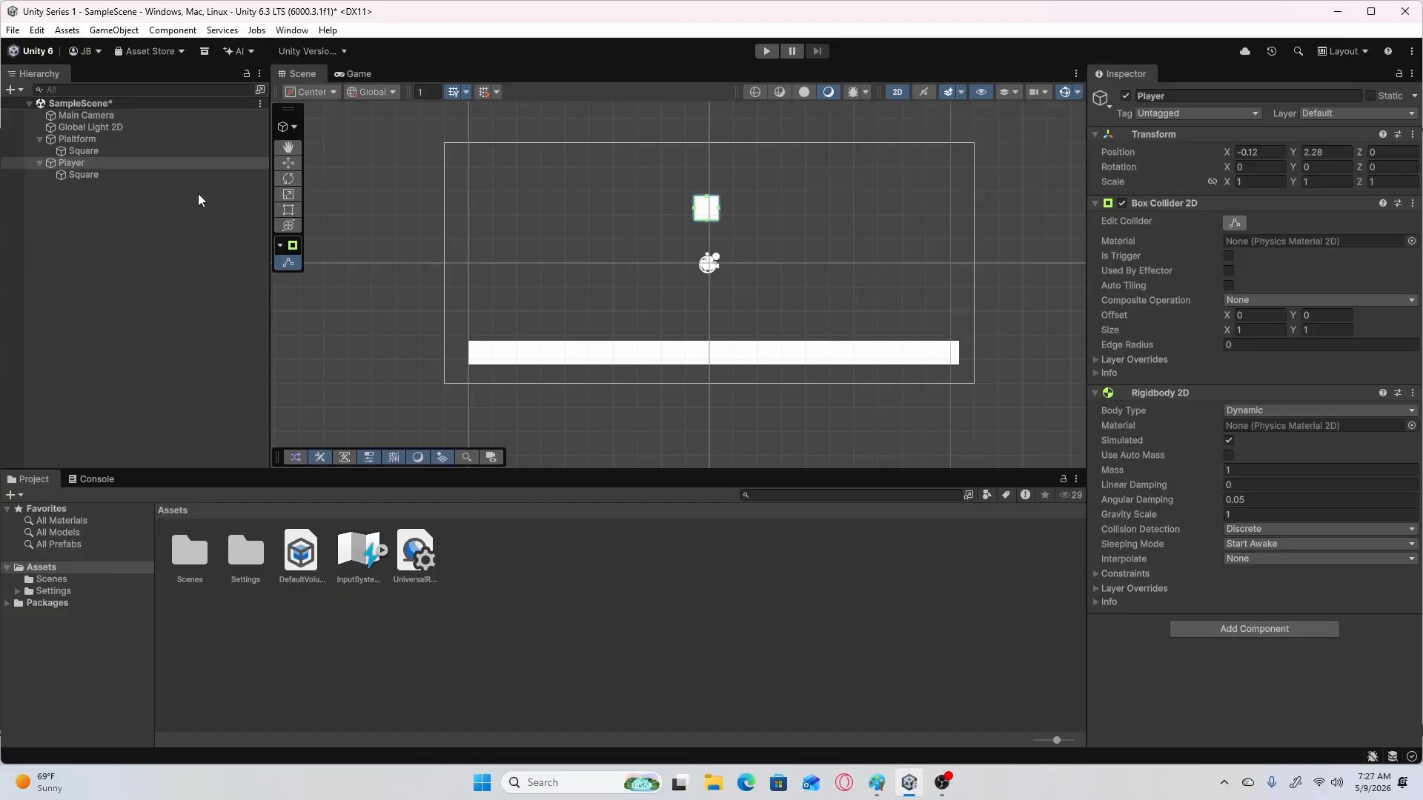
key("ctrl+s")
Compare the components on the platform parent, its child Square and the Player parent.
left_click(115, 151)
left_click(102, 139)
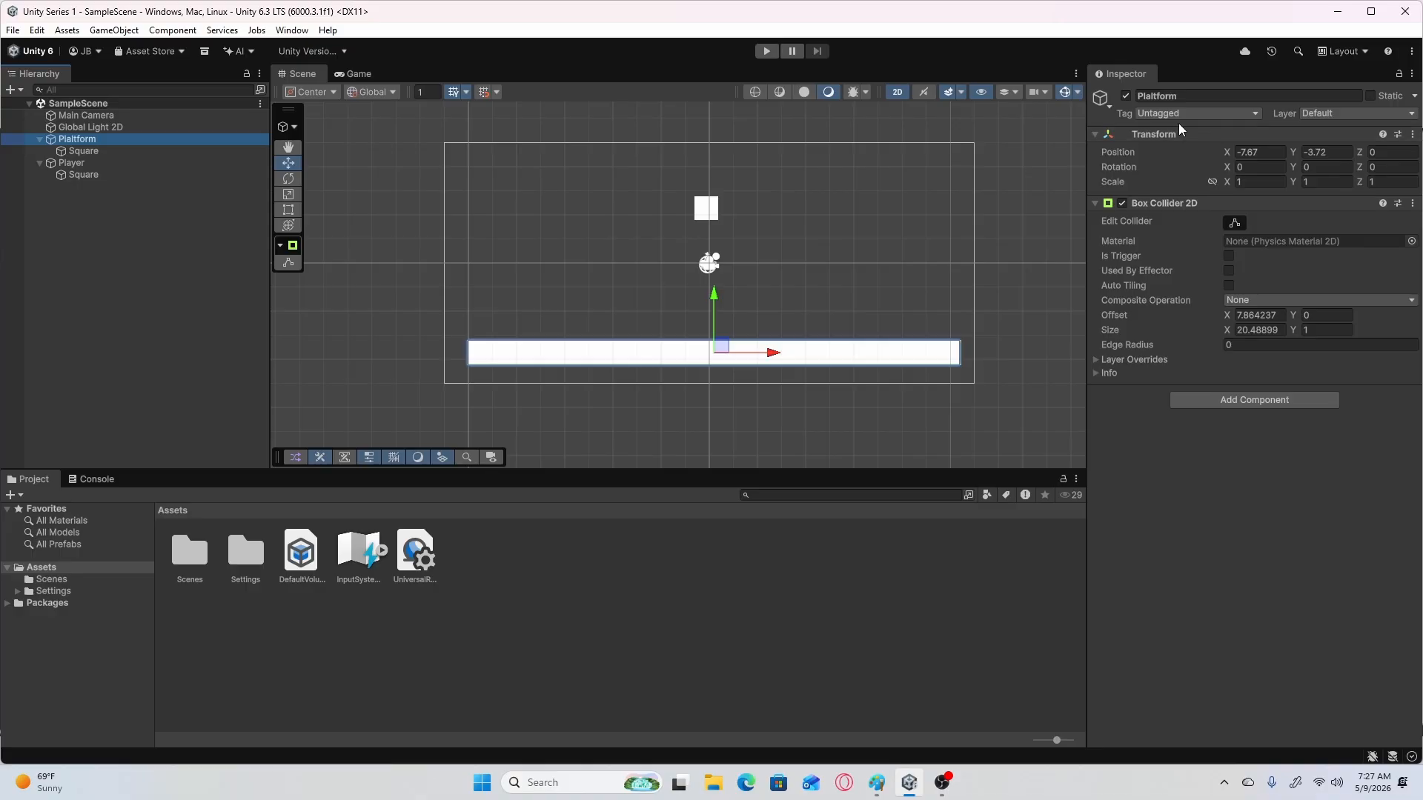
left_click_drag(151, 149, 144, 151)
left_click(144, 151)
left_click(125, 138)
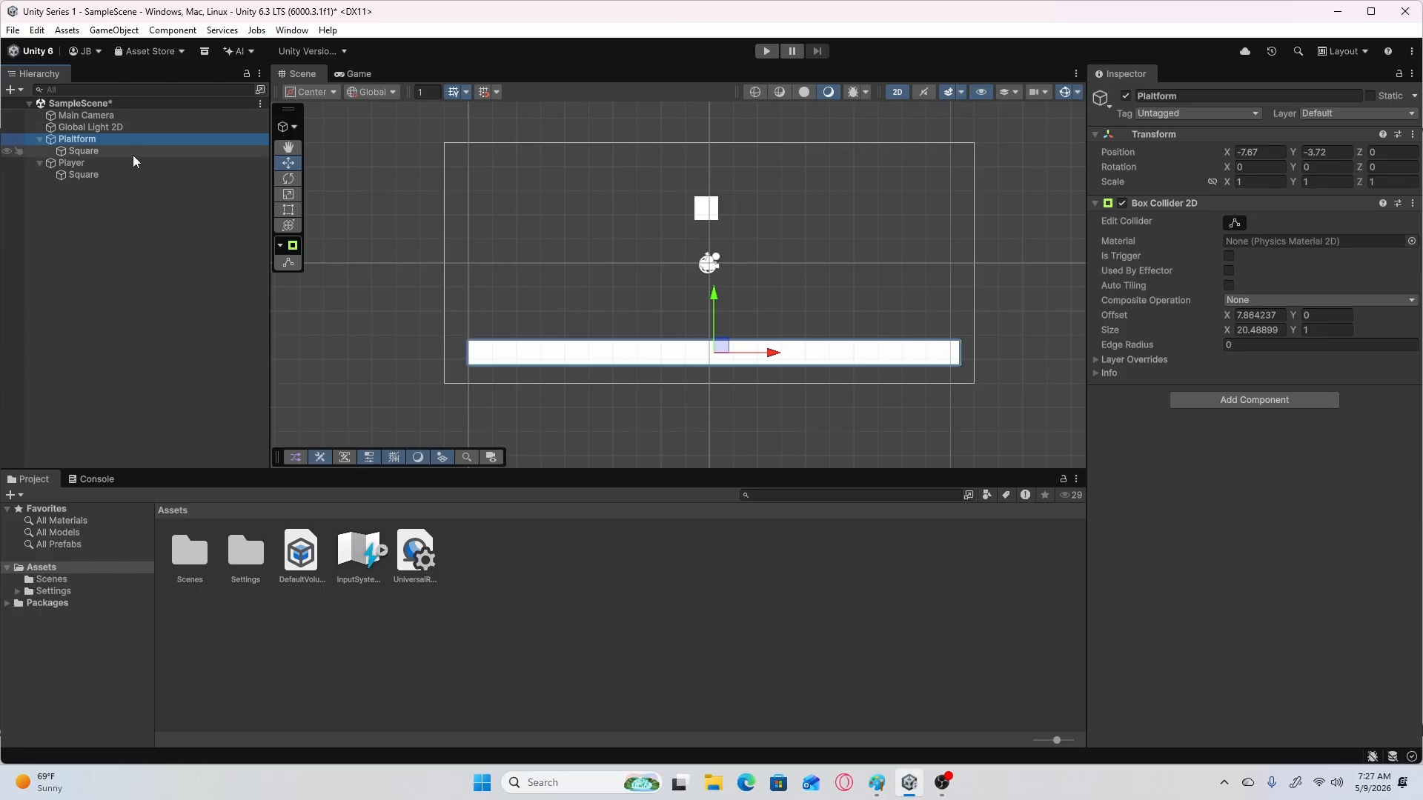
left_click(132, 153)
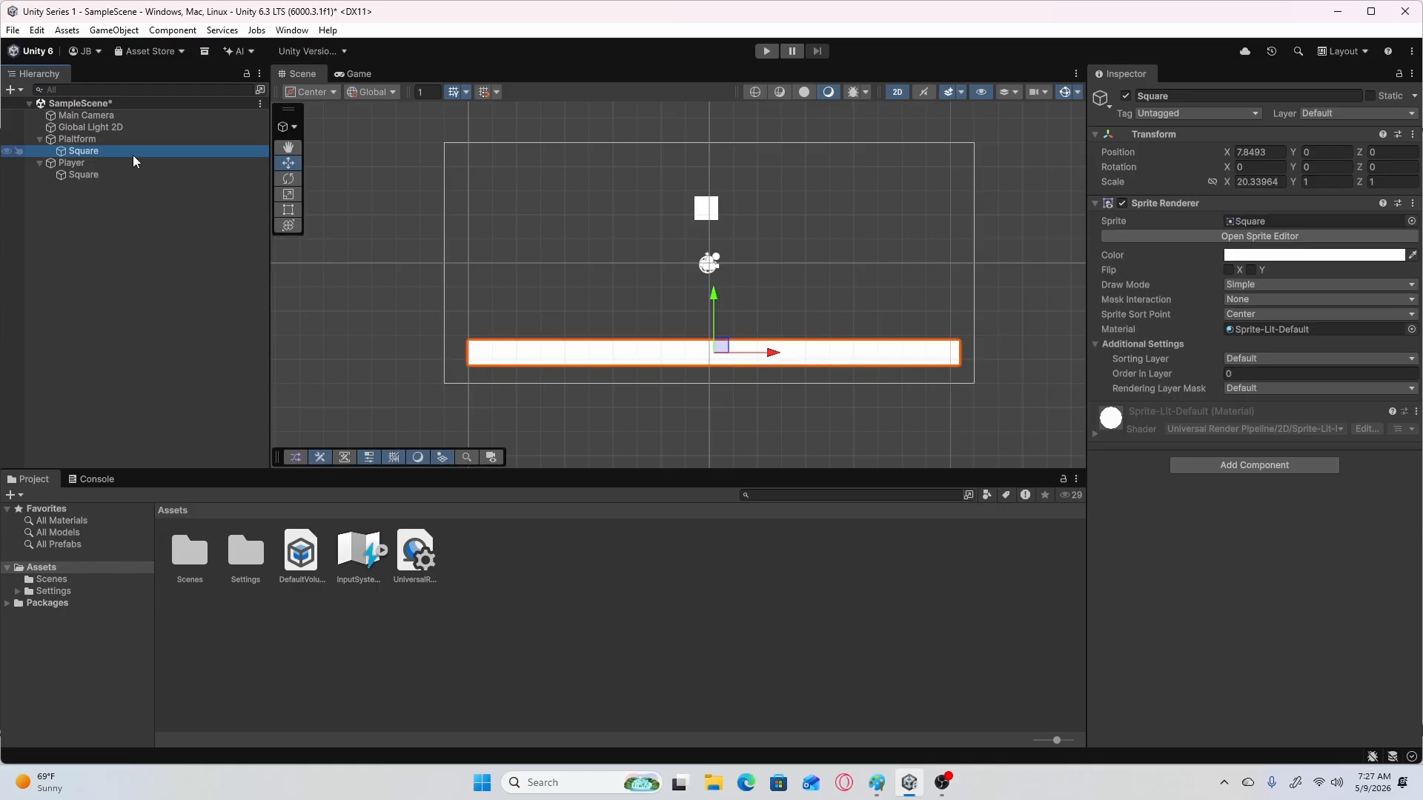
left_click(134, 162)
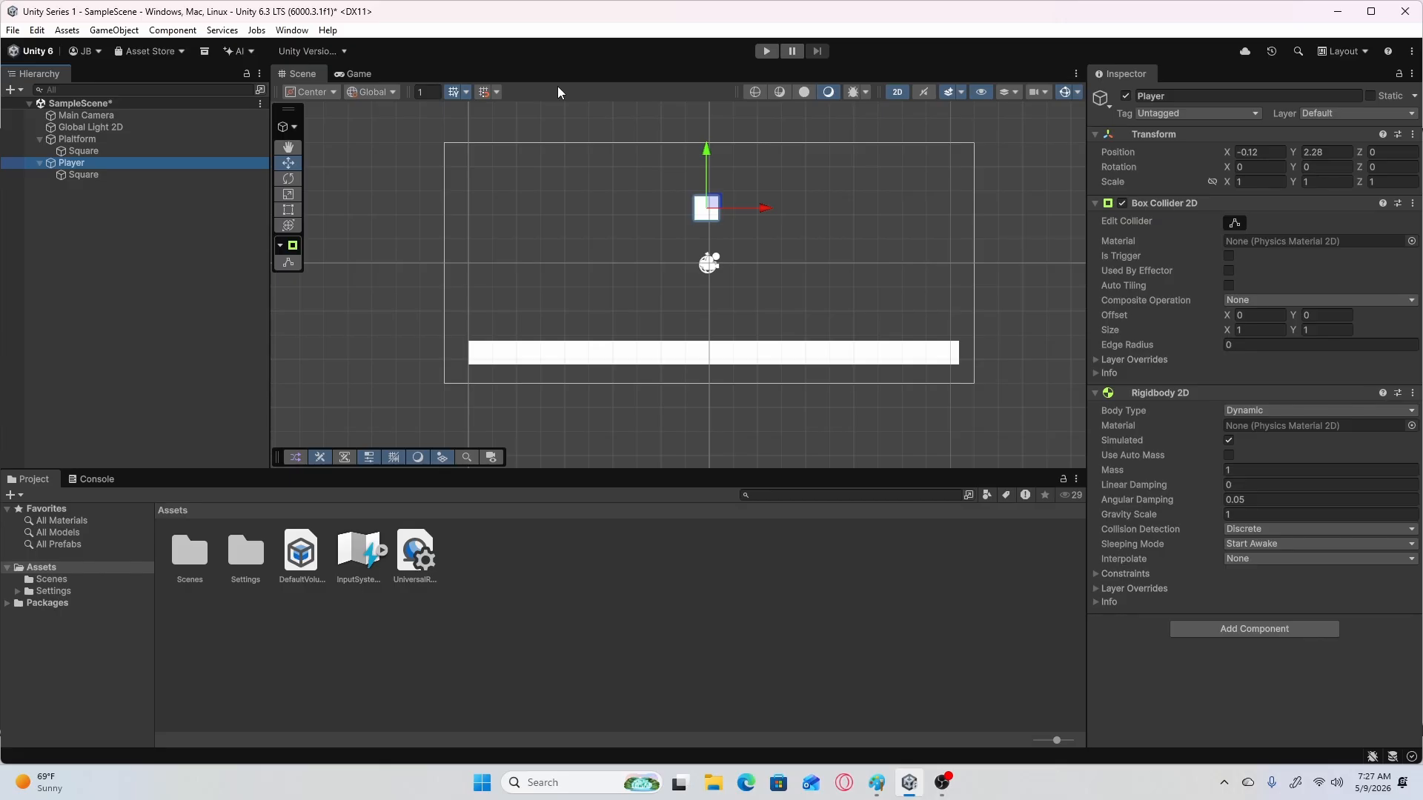
left_click(122, 140)
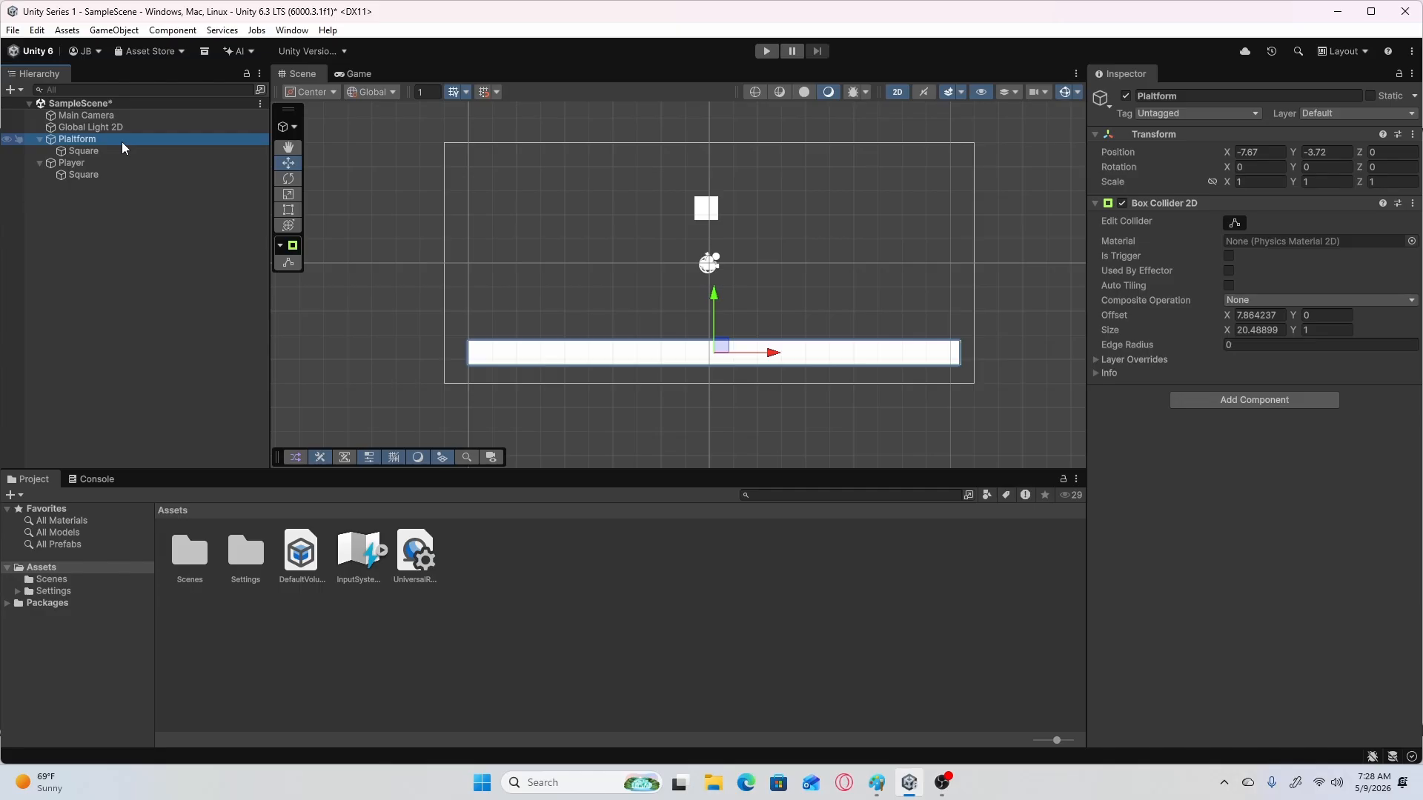